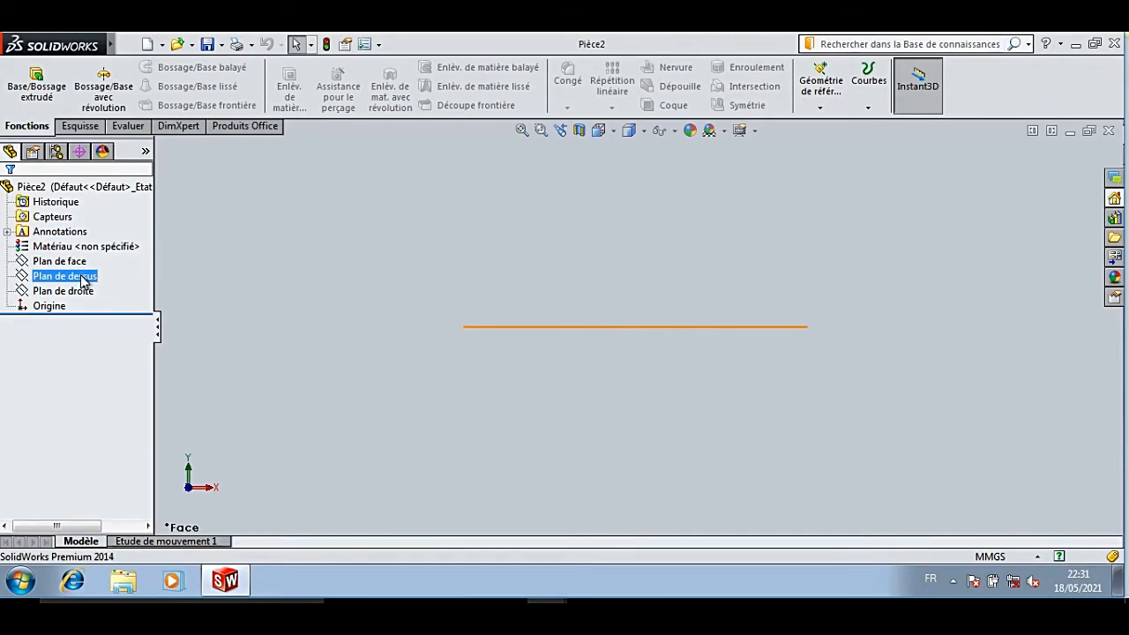
# Sketch an open U profile on Plan de dessus: left leg about 51 mm, top line about 103 mm, right leg about 63 mm.
pyautogui.click(82, 278)
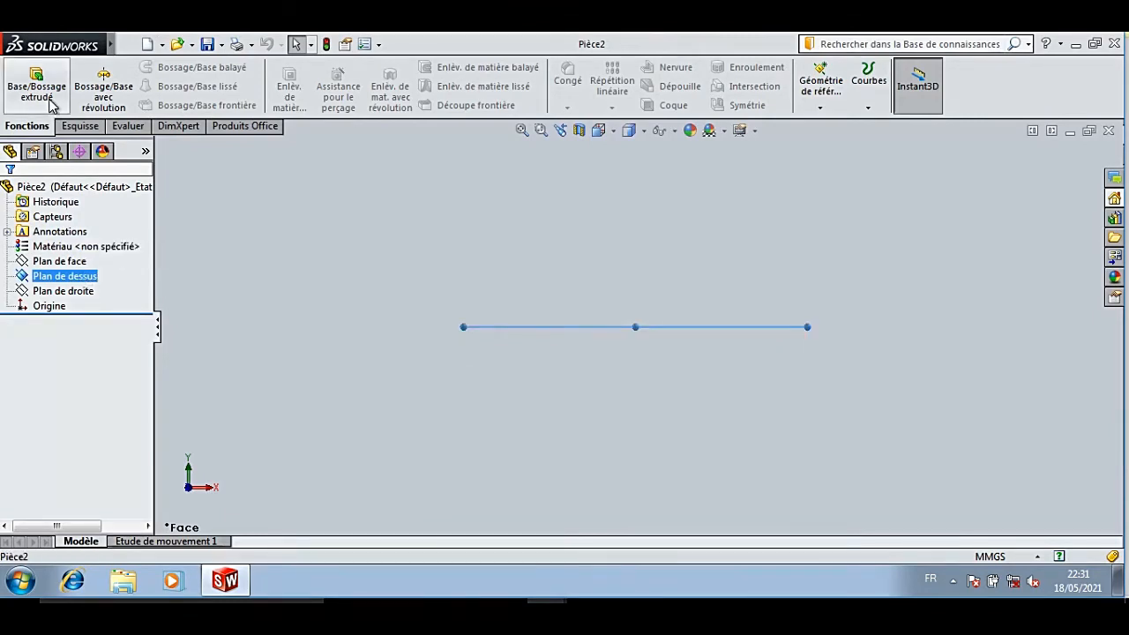
pyautogui.click(79, 126)
pyautogui.click(25, 81)
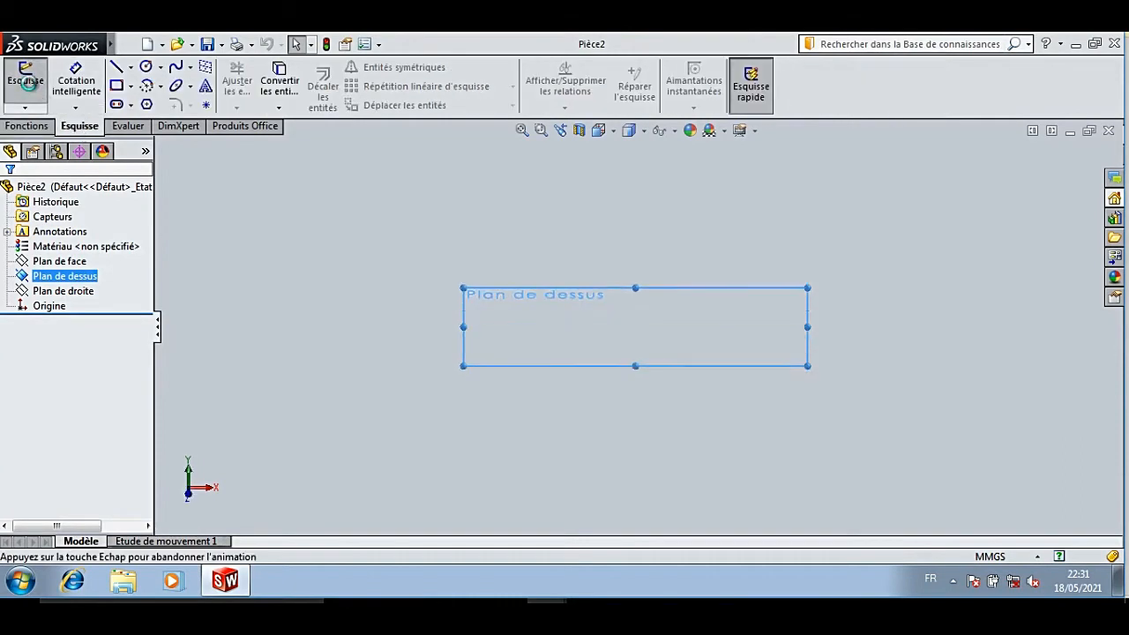
pyautogui.click(117, 69)
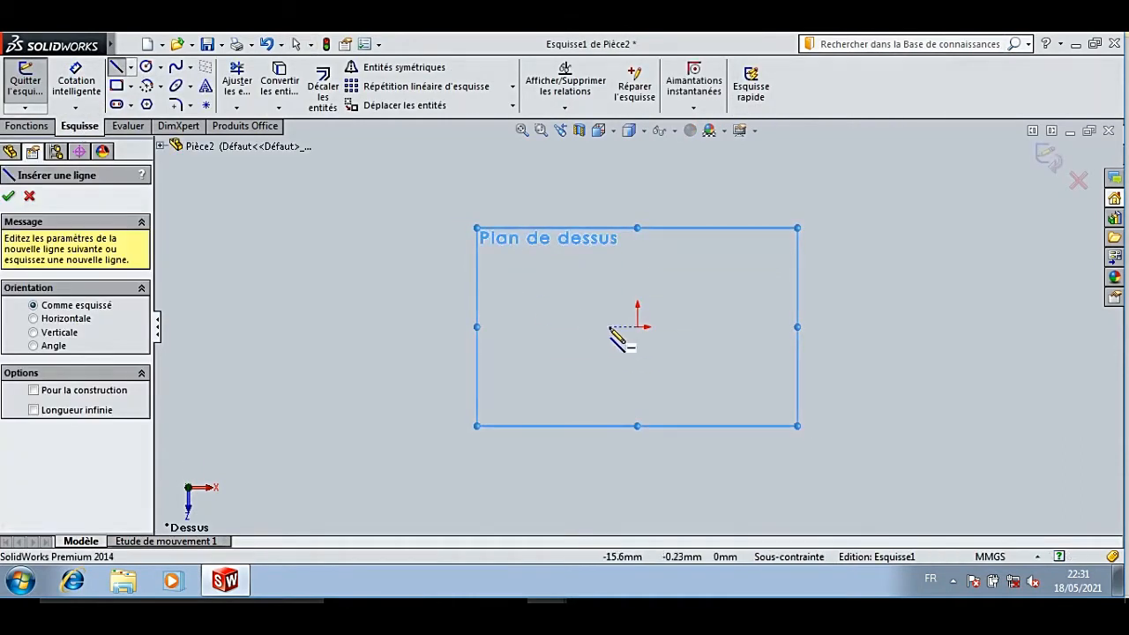
pyautogui.click(548, 326)
pyautogui.click(549, 235)
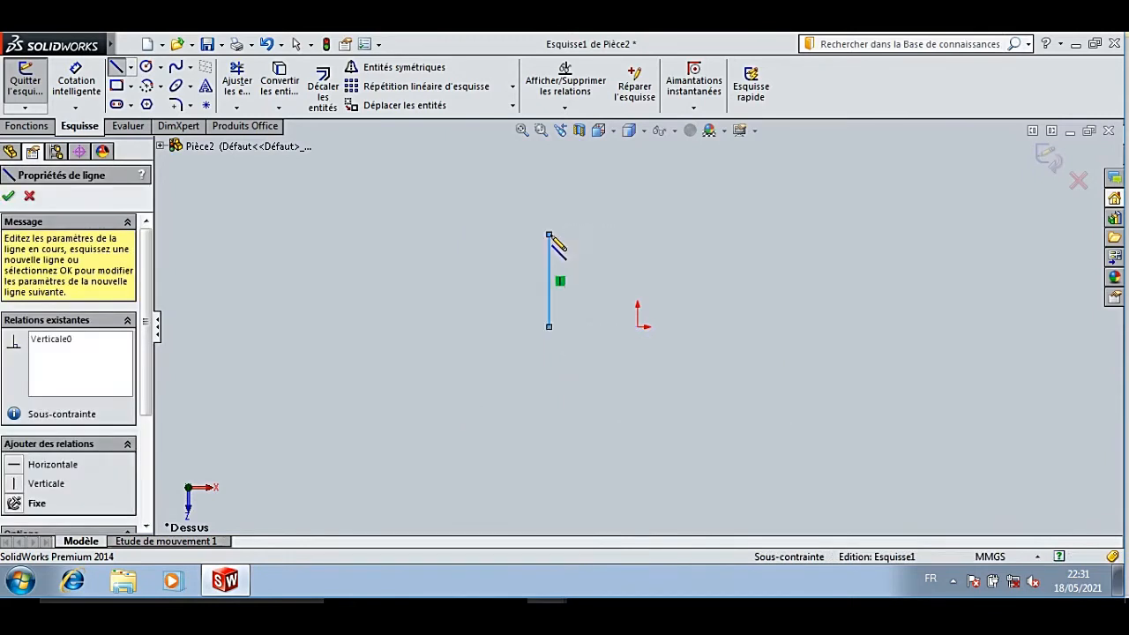
pyautogui.click(739, 234)
pyautogui.click(739, 350)
pyautogui.press('Escape')
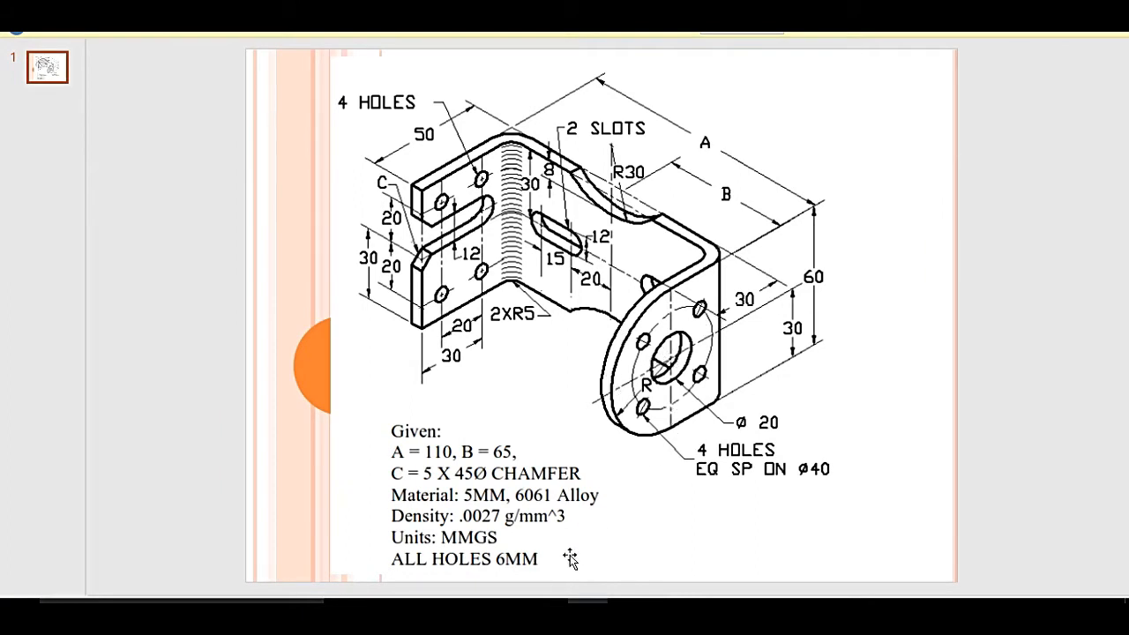
# Check the reference drawing and dimension the profile's left vertical line to 50 mm.
pyautogui.moveTo(555, 598)
pyautogui.click(623, 527)
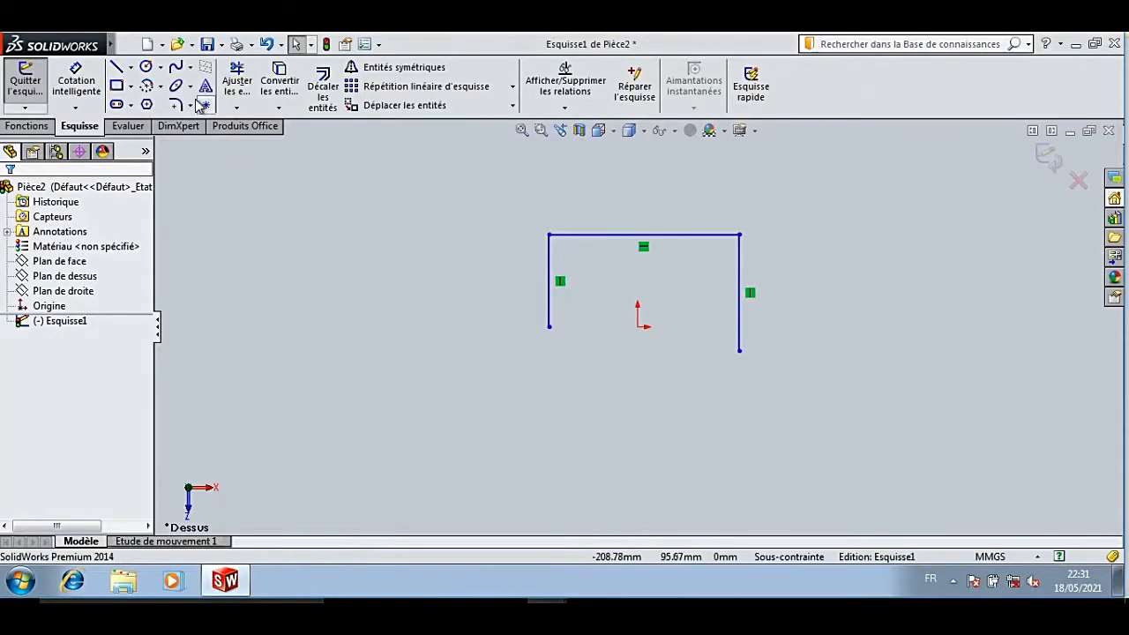
pyautogui.click(76, 81)
pyautogui.click(549, 284)
pyautogui.click(519, 284)
pyautogui.write('50')
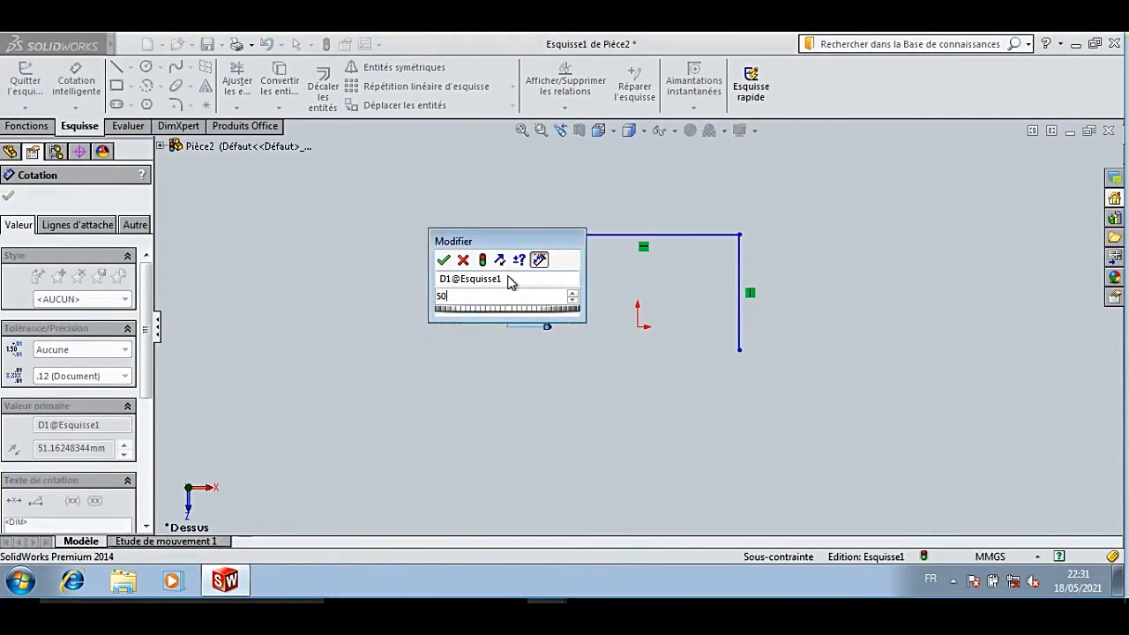
pyautogui.press('Return')
pyautogui.press('Escape')
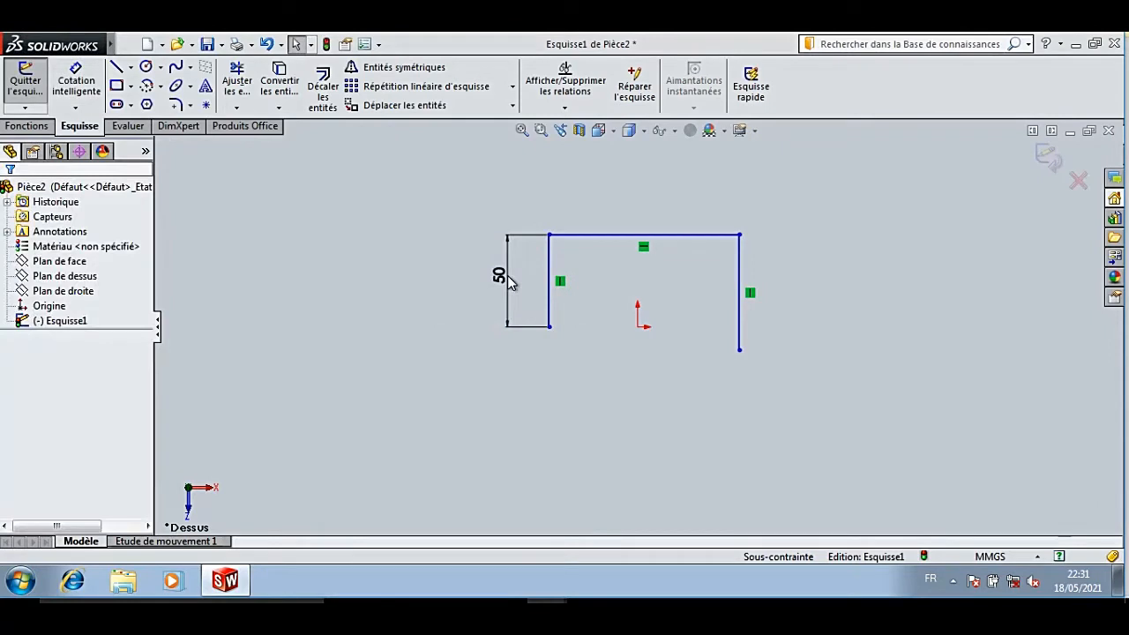
# Add a horizontal relation between the lower endpoint of the left leg and the origin.
pyautogui.click(549, 326)
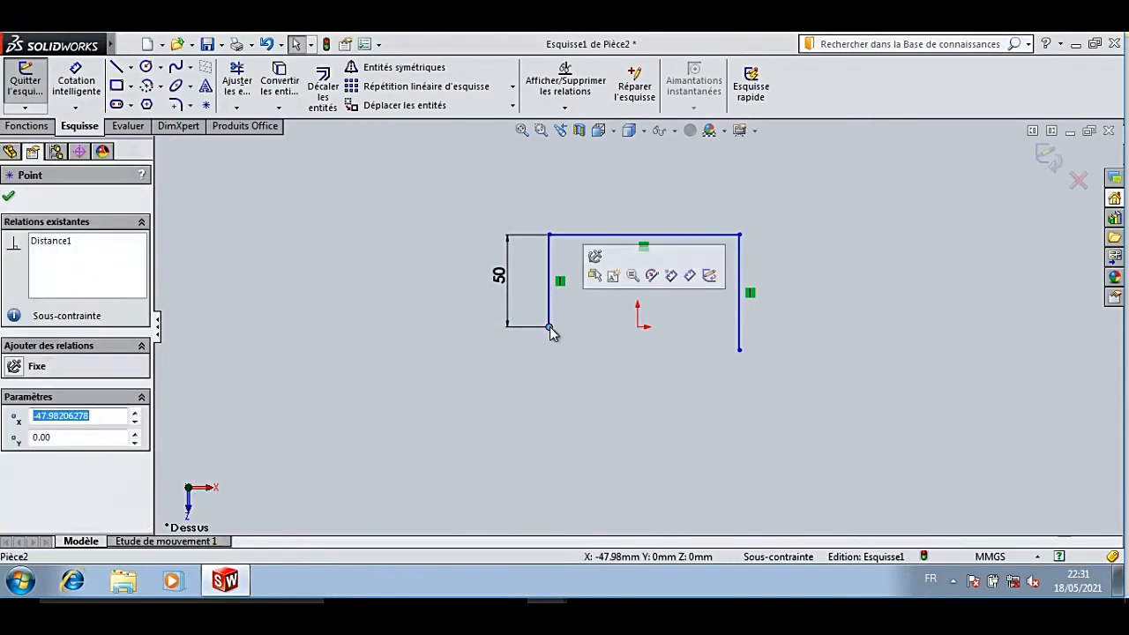
pyautogui.keyDown('ctrl'); pyautogui.click(636, 326); pyautogui.keyUp('ctrl')
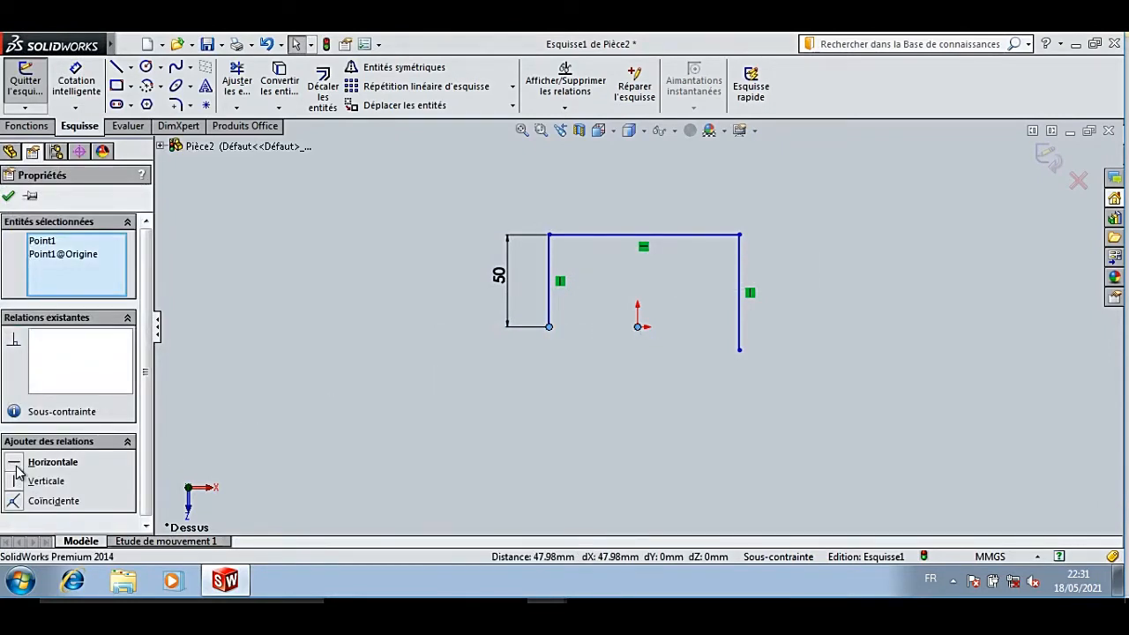
pyautogui.click(19, 465)
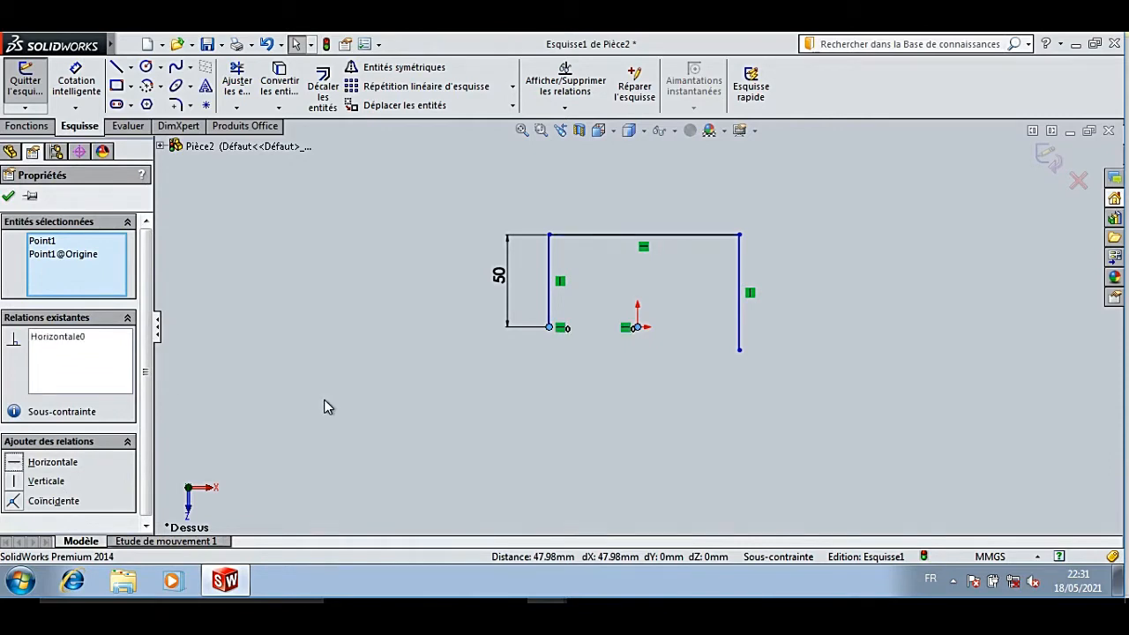
pyautogui.click(394, 404)
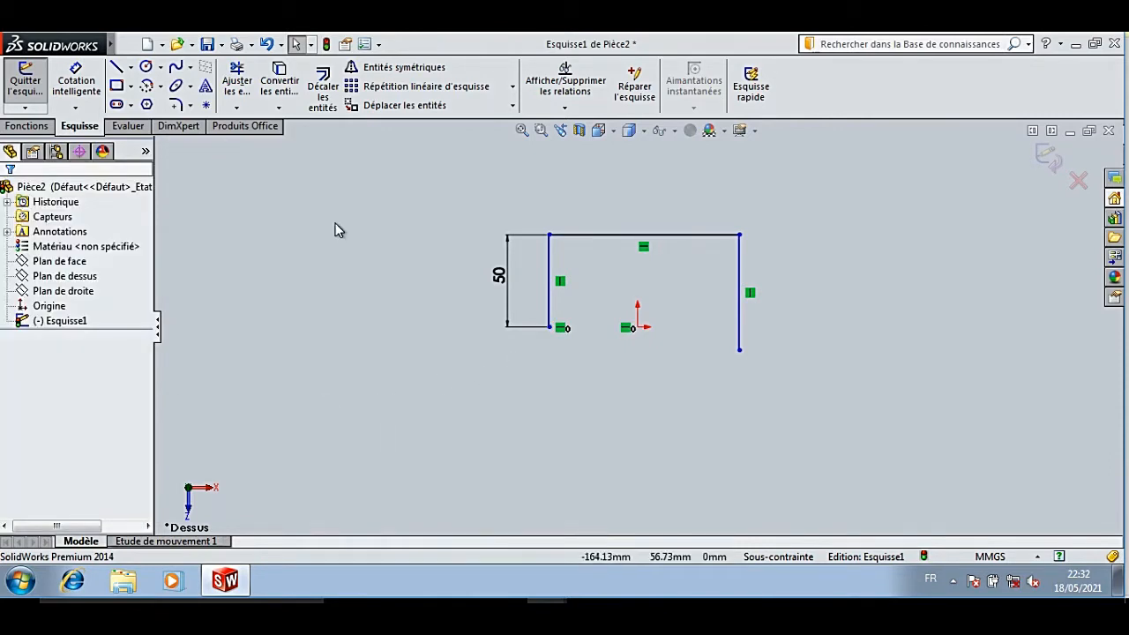
# Dimension the profile's right vertical line to 60 mm.
pyautogui.click(79, 78)
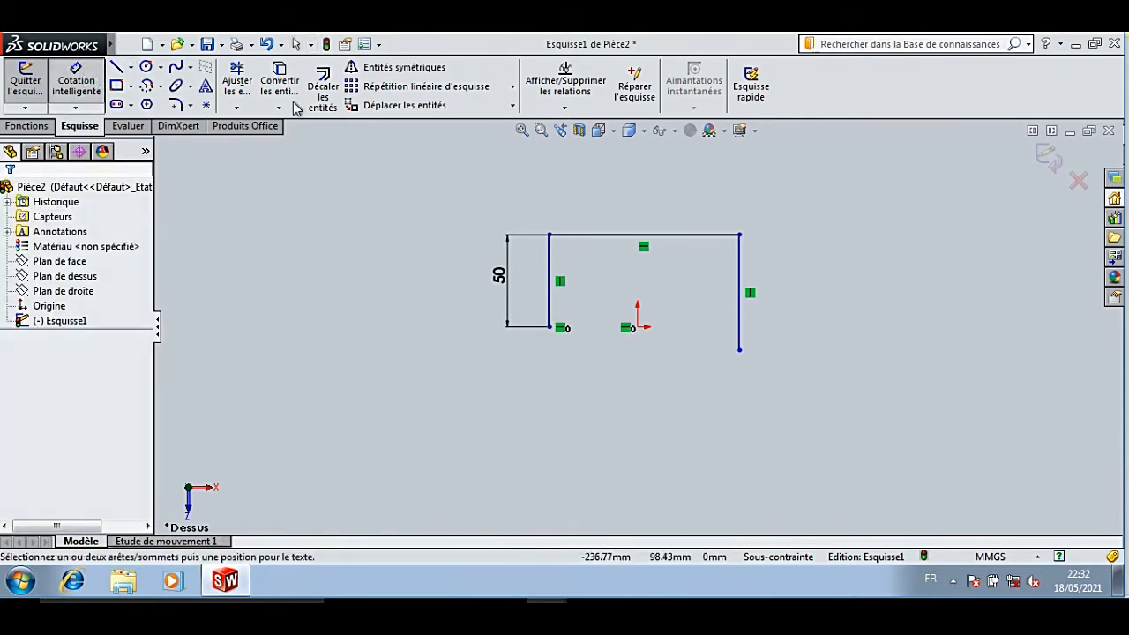
pyautogui.click(741, 313)
pyautogui.click(799, 308)
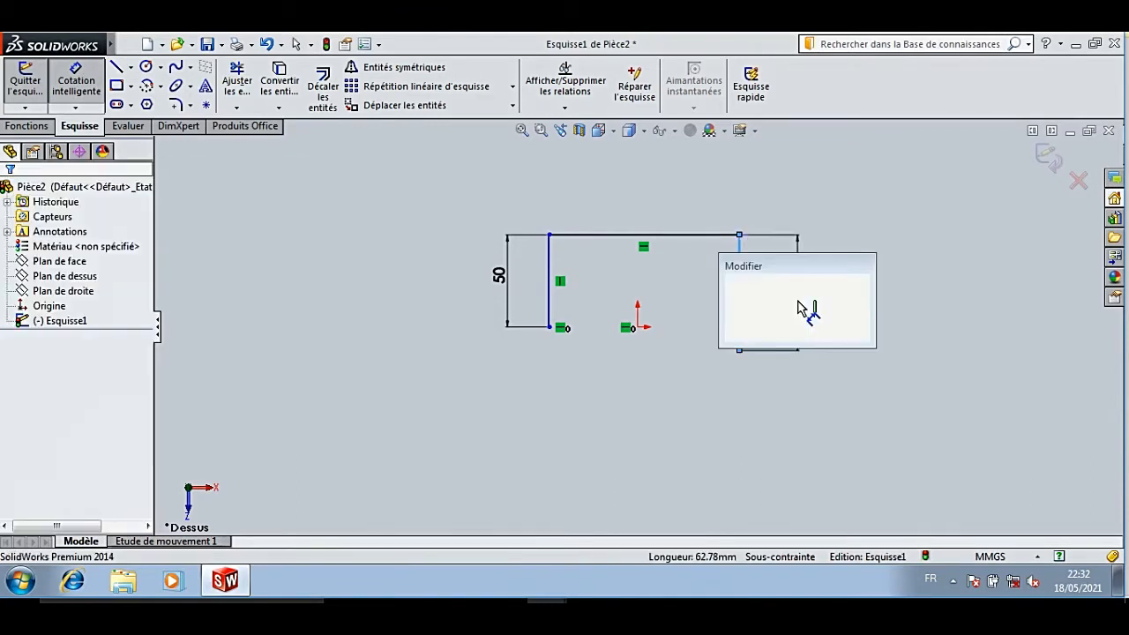
pyautogui.write('60')
pyautogui.press('Return')
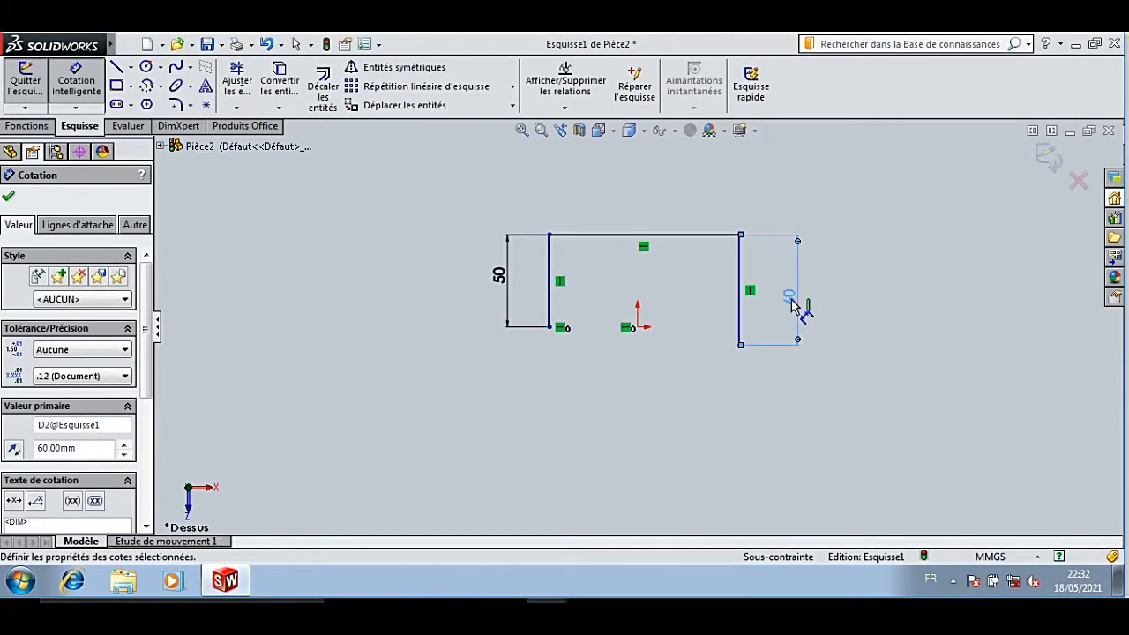
# Dimension the profile's top horizontal line to 110 mm.
pyautogui.click(637, 243)
pyautogui.click(637, 205)
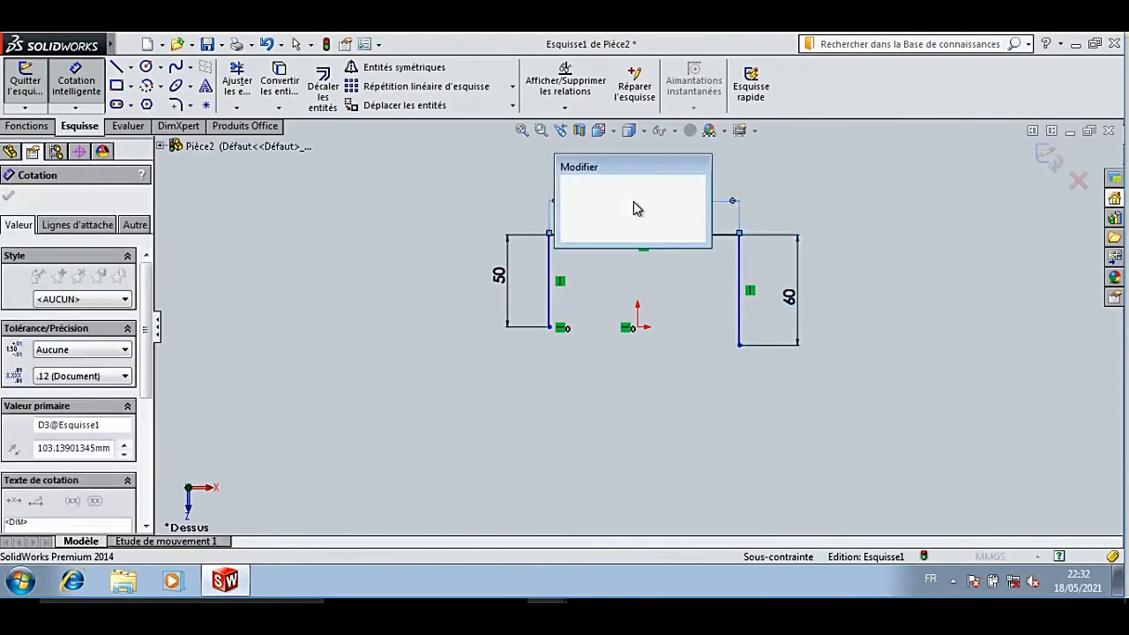
pyautogui.write('110')
pyautogui.press('Return')
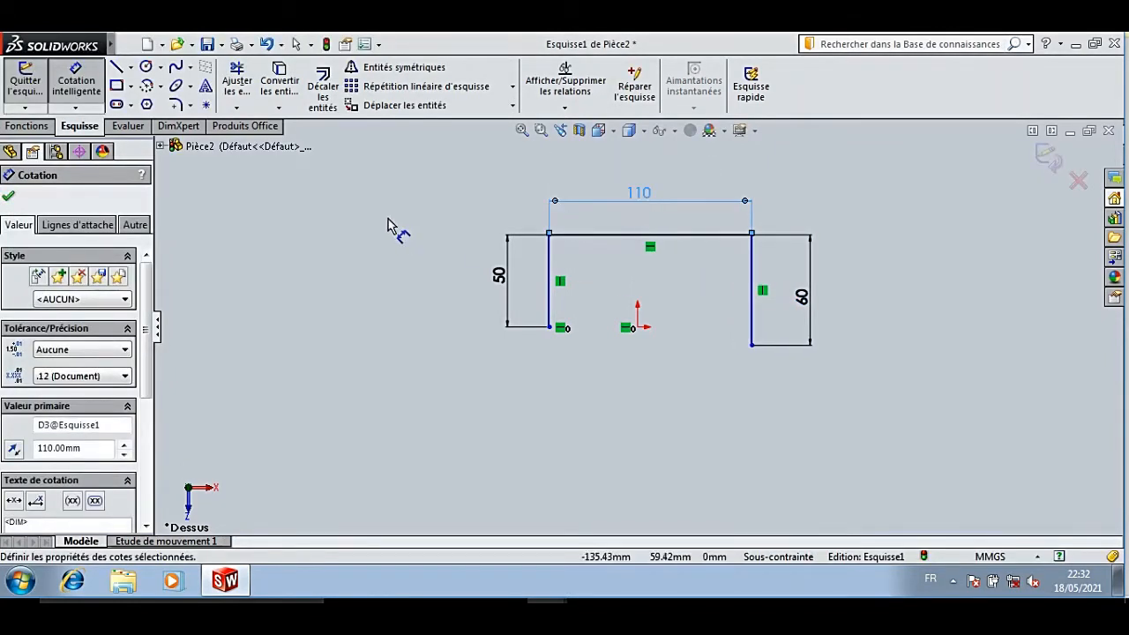
# Dimension the horizontal distance from the right vertical line to the origin to 65 mm.
pyautogui.click(131, 67)
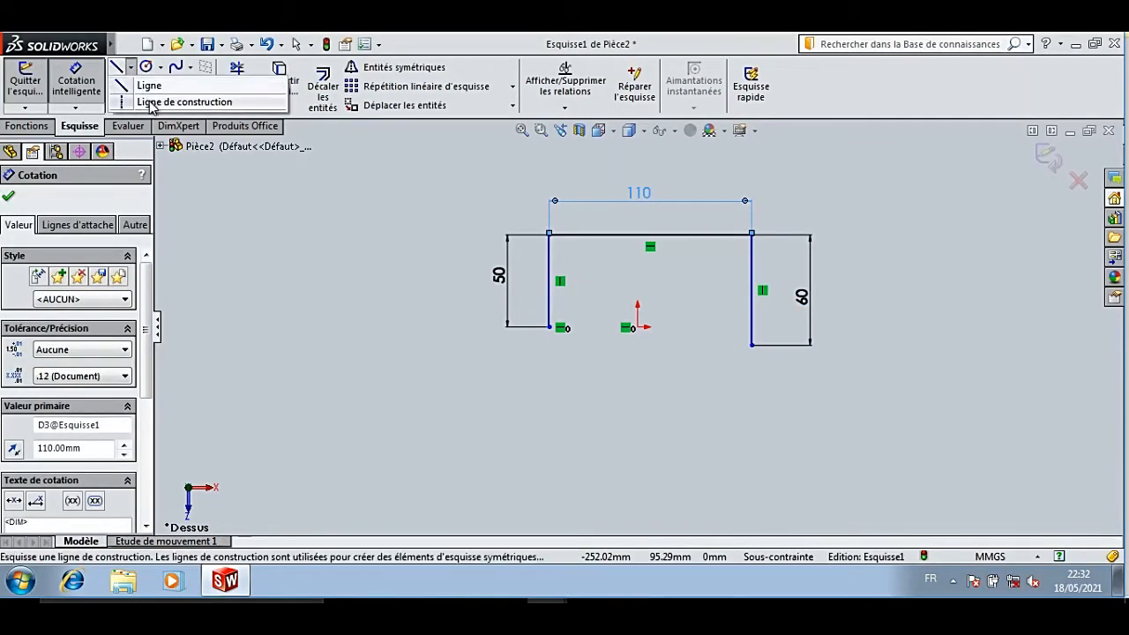
pyautogui.click(150, 99)
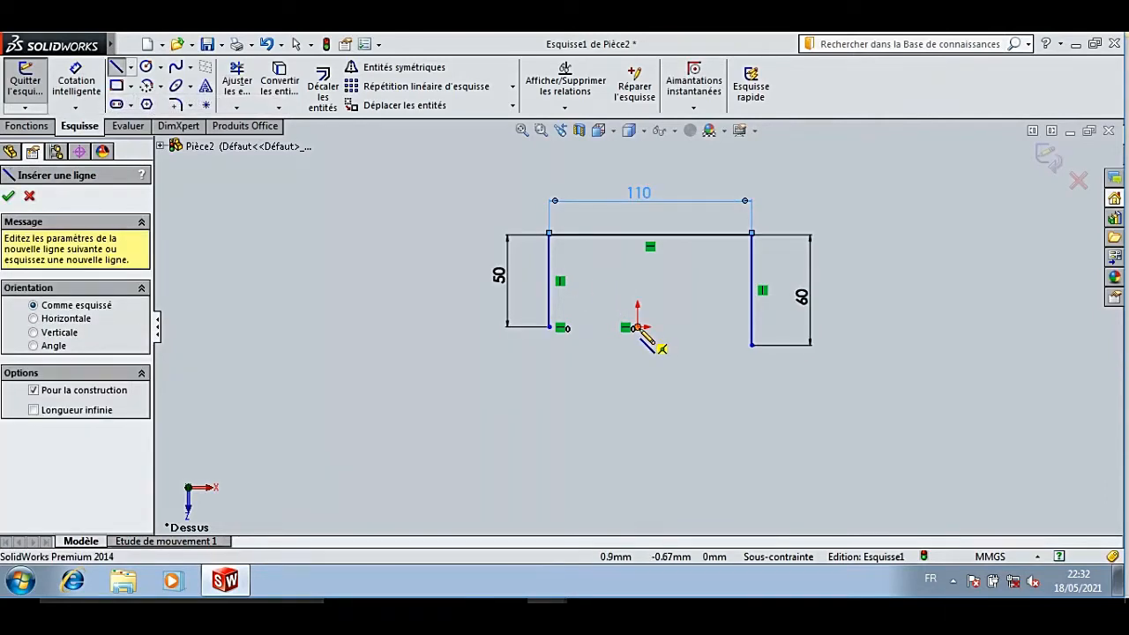
pyautogui.click(76, 79)
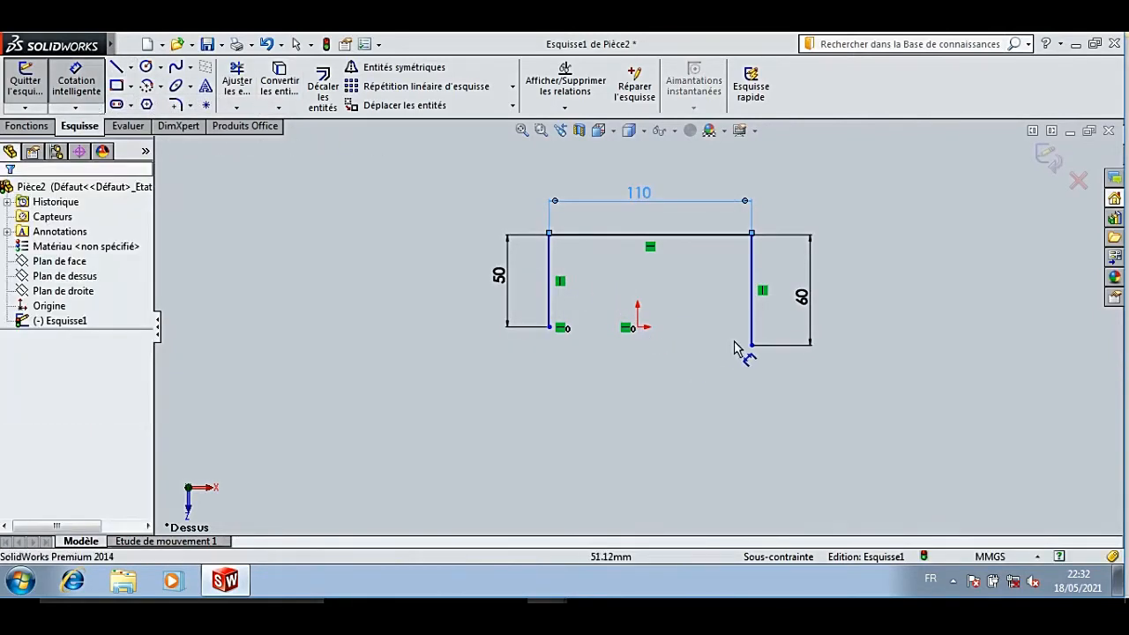
pyautogui.click(751, 313)
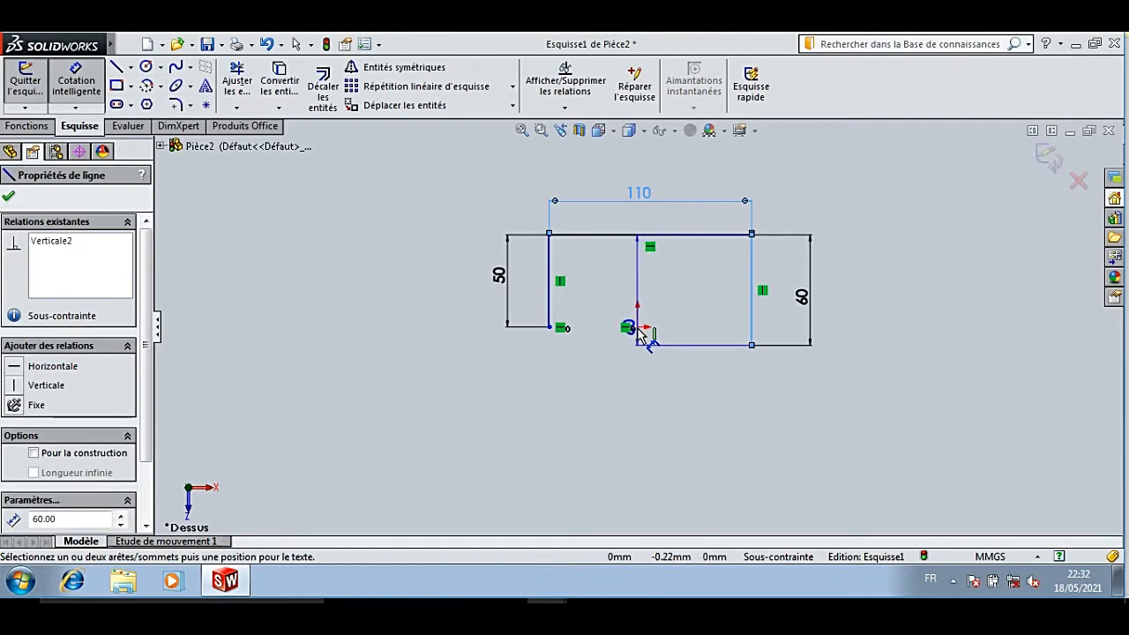
pyautogui.click(637, 327)
pyautogui.click(694, 313)
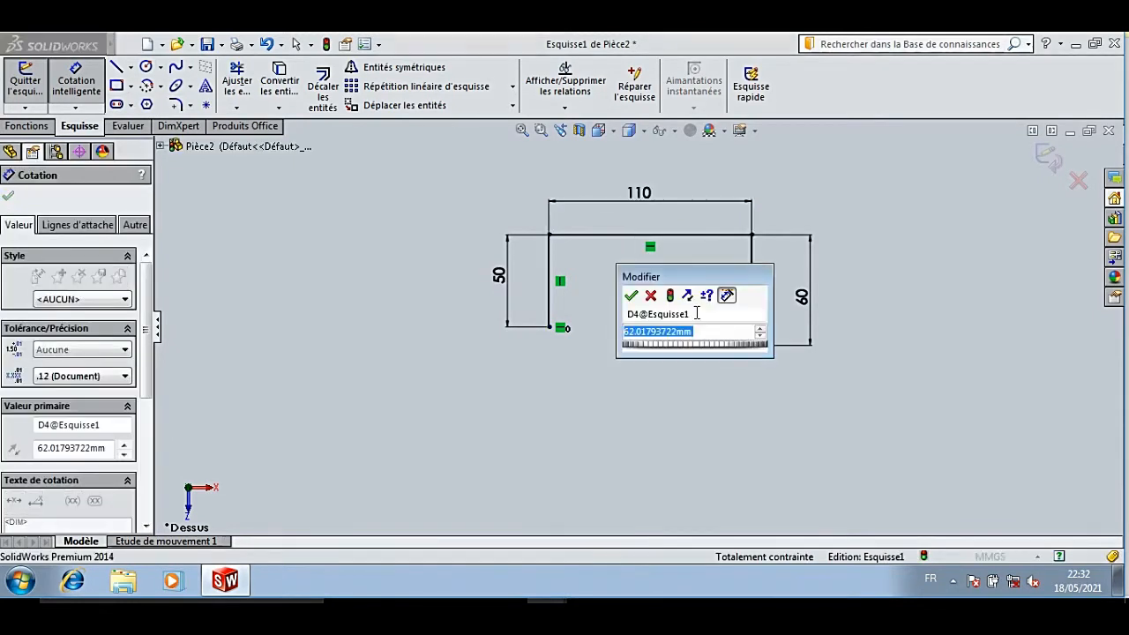
pyautogui.write('5')
pyautogui.press('BackSpace')
pyautogui.write('65')
pyautogui.press('Return')
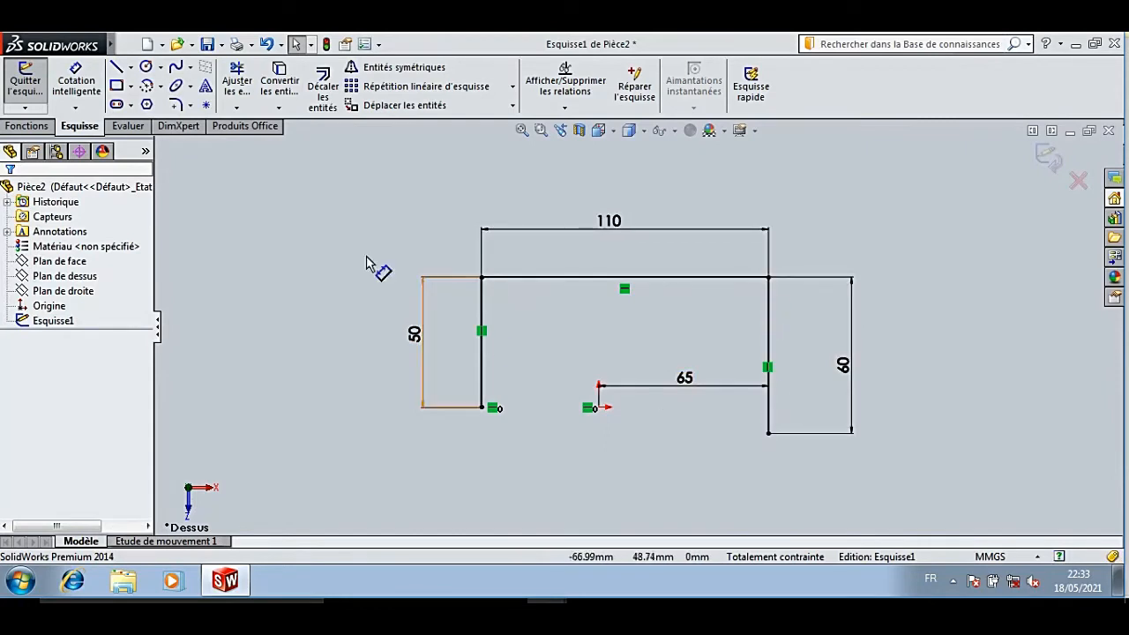
# Check the reference drawing and round both upper corners of the profile with 10 mm sketch fillets.
pyautogui.click(177, 104)
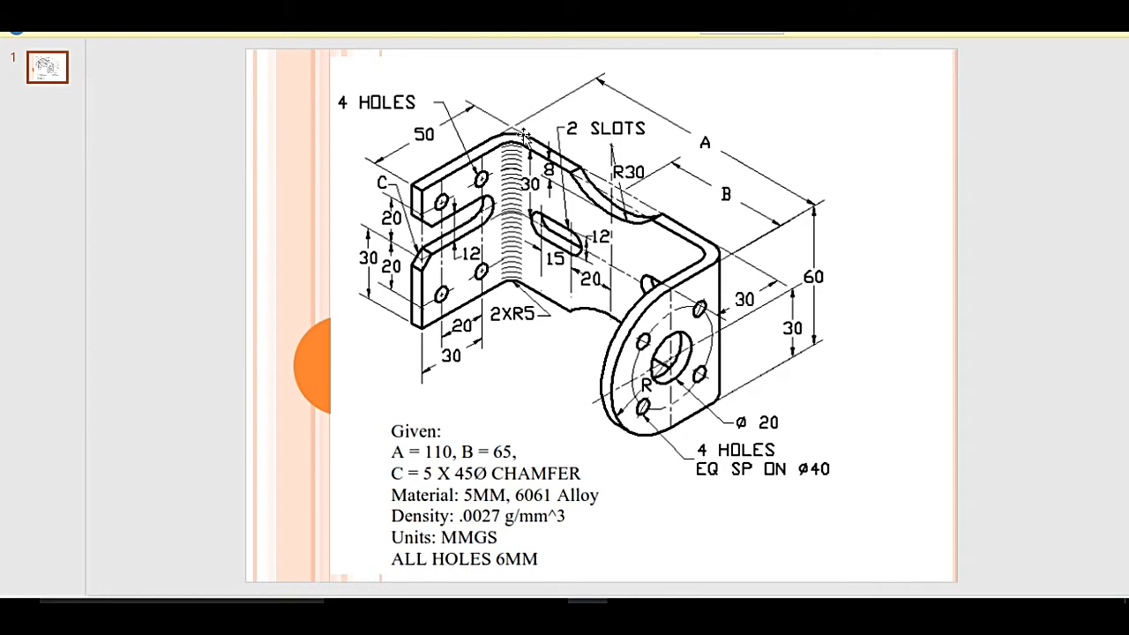
pyautogui.moveTo(549, 615)
pyautogui.click(624, 548)
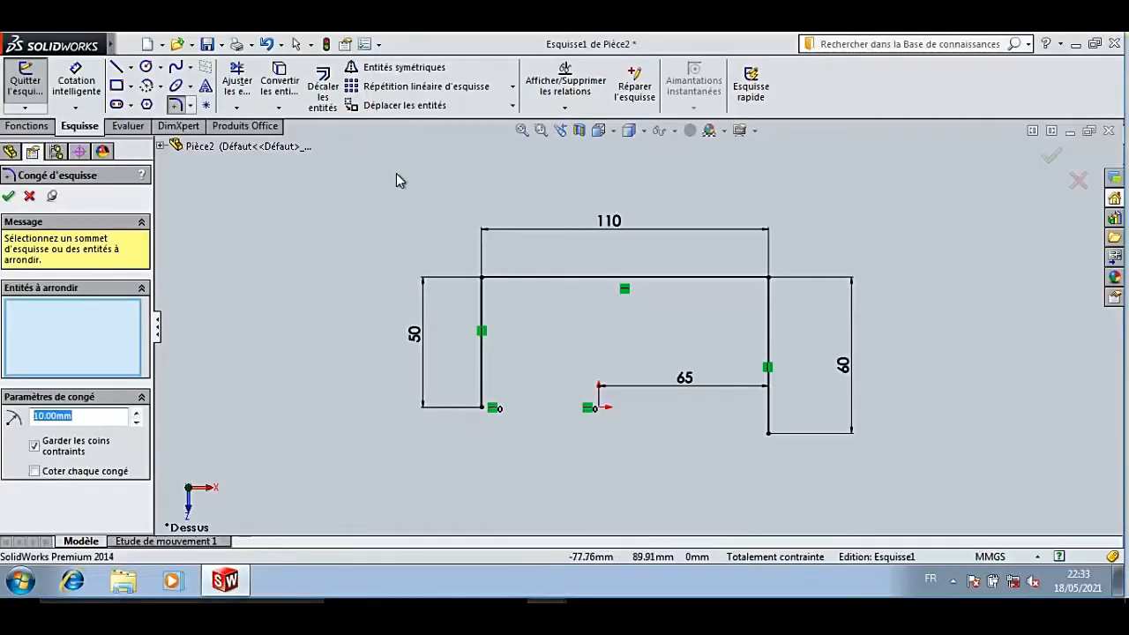
pyautogui.click(515, 279)
pyautogui.click(484, 314)
pyautogui.click(729, 279)
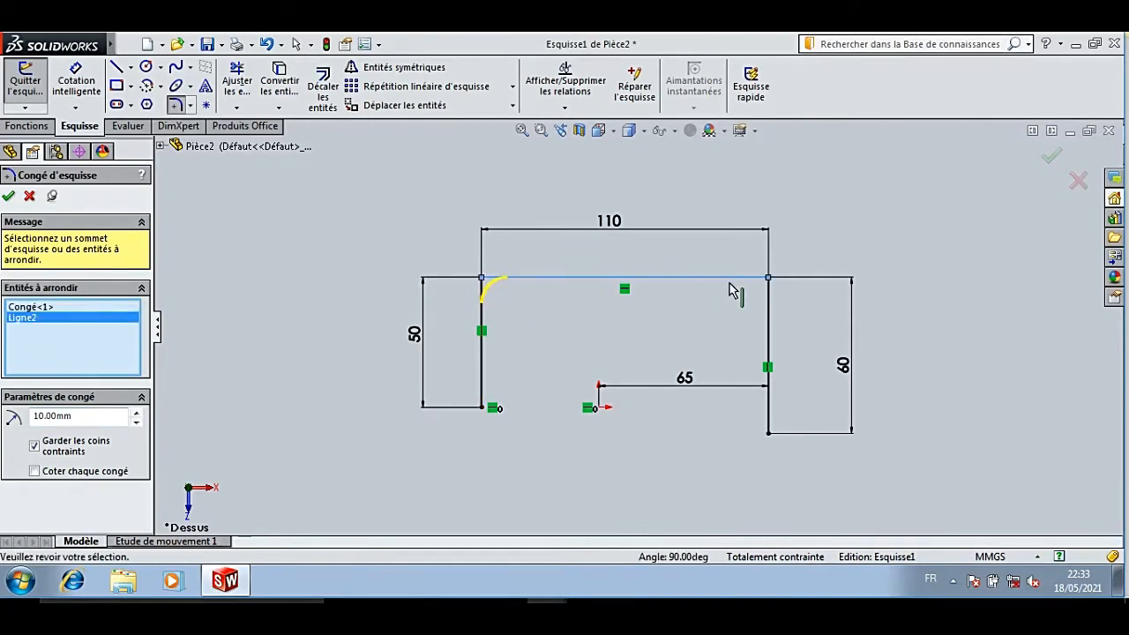
pyautogui.click(768, 318)
pyautogui.click(8, 196)
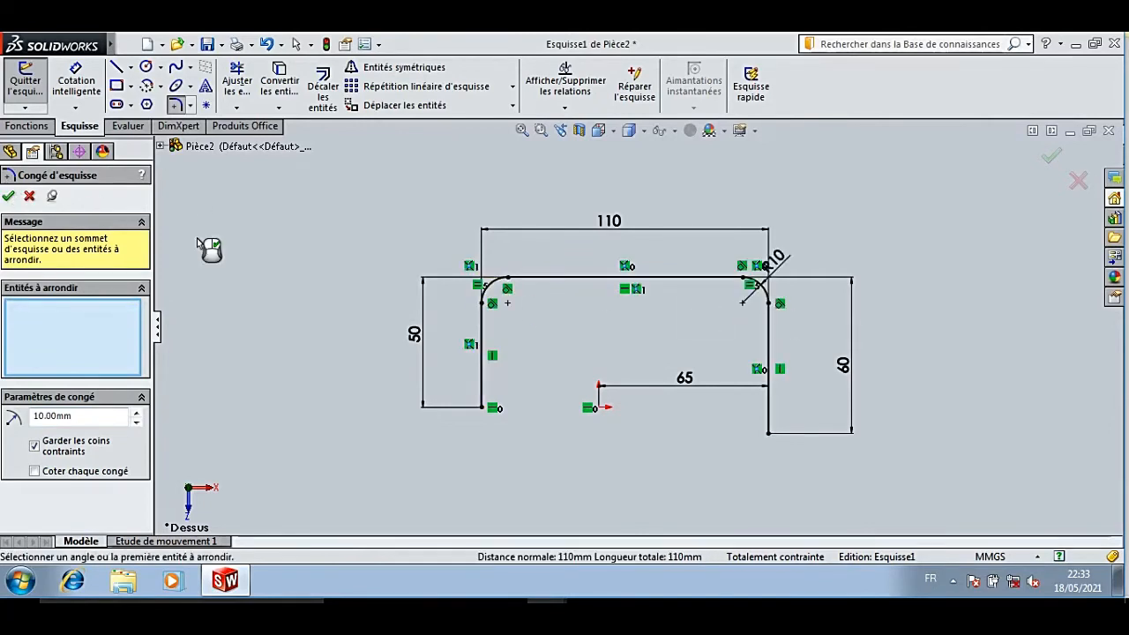
pyautogui.click(39, 126)
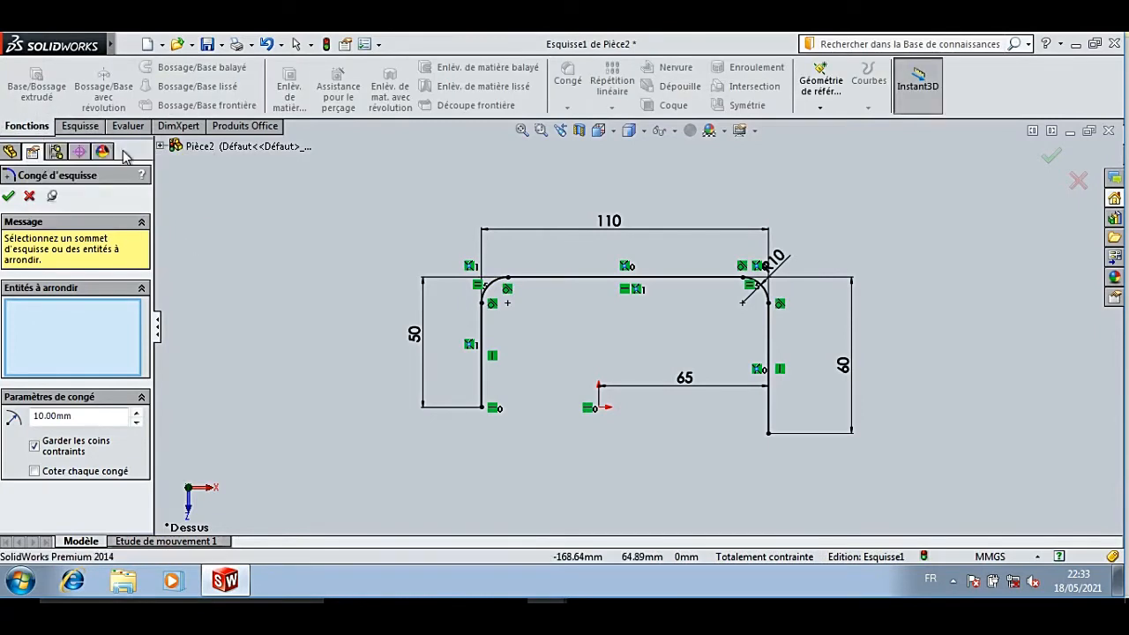
pyautogui.click(8, 196)
# Start a boss extrusion of the U-shaped profile, check the reference drawing, and set it to mid-plane with a 60 mm depth.
pyautogui.click(37, 91)
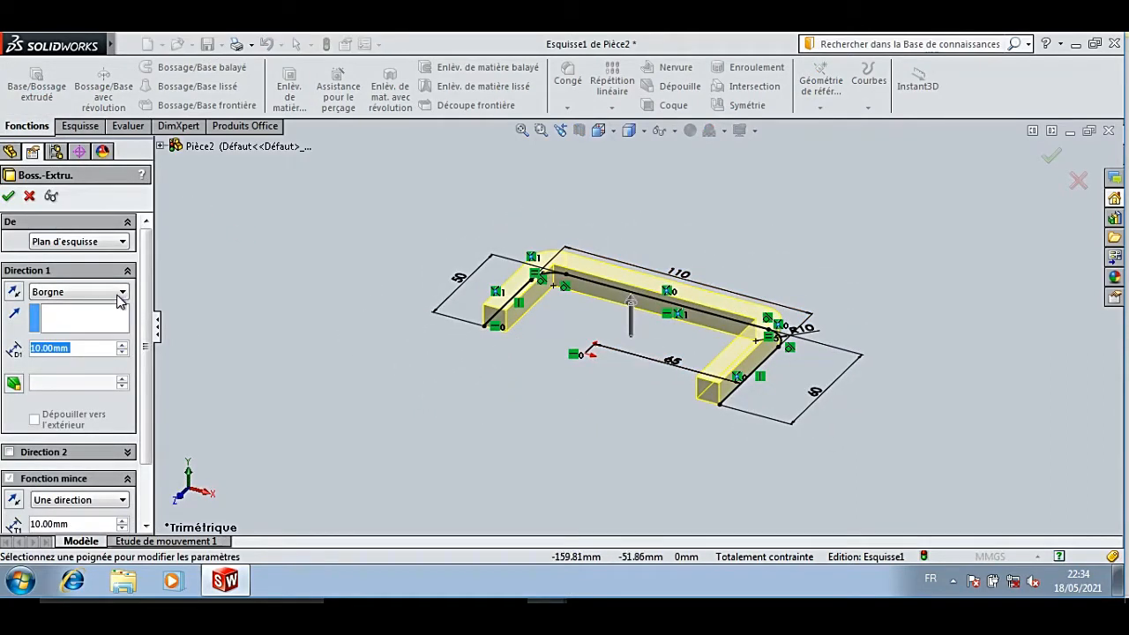
pyautogui.click(84, 295)
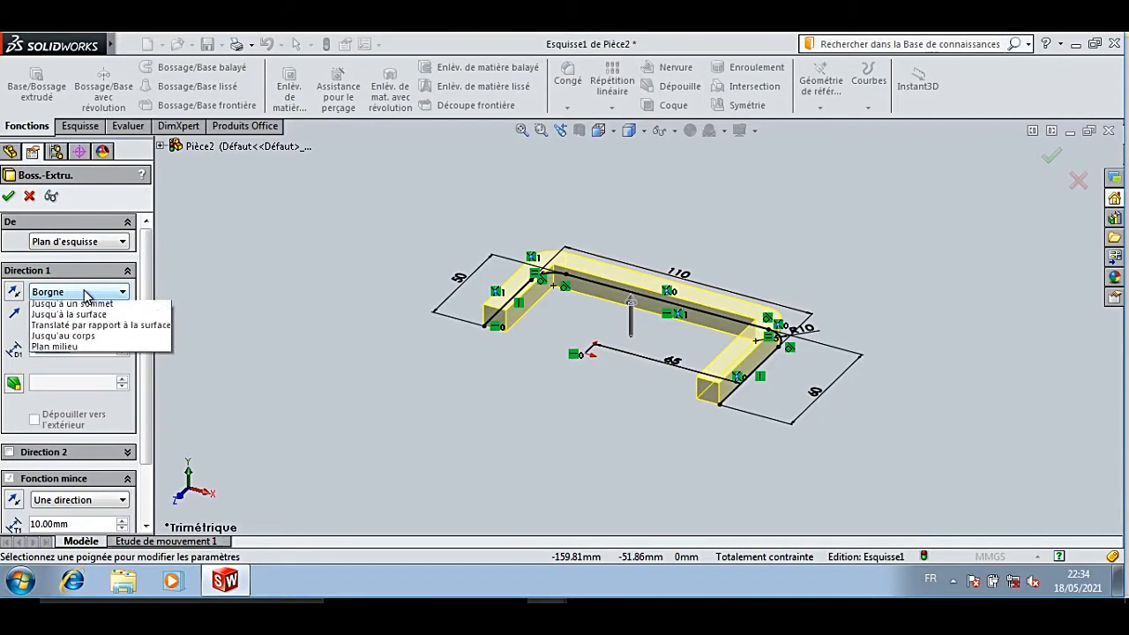
pyautogui.click(86, 361)
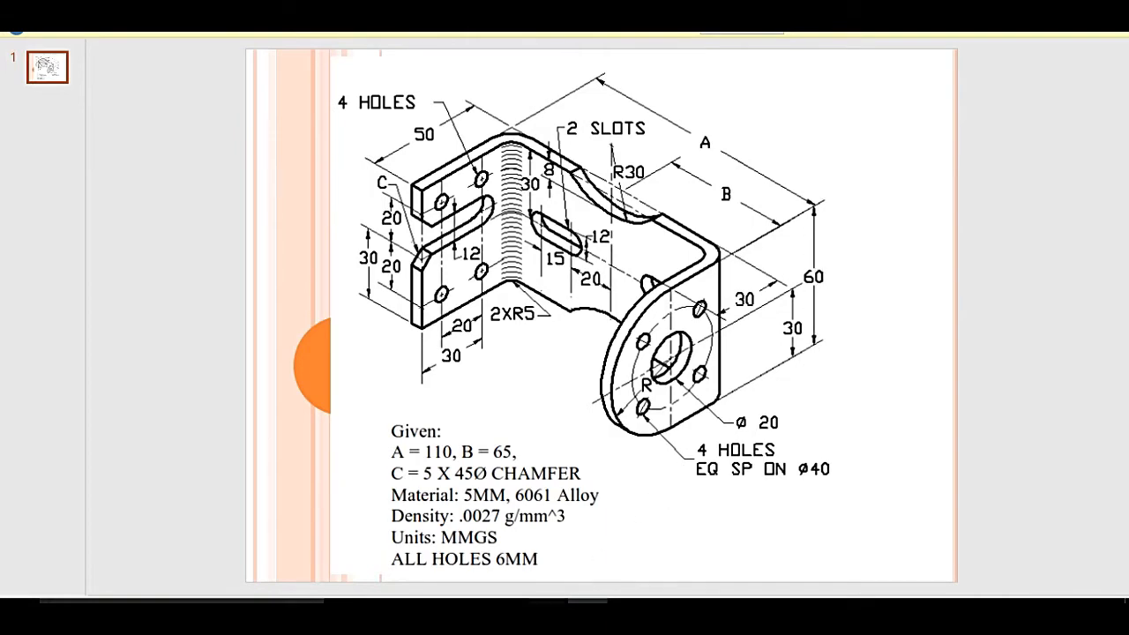
pyautogui.moveTo(548, 600)
pyautogui.click(600, 579)
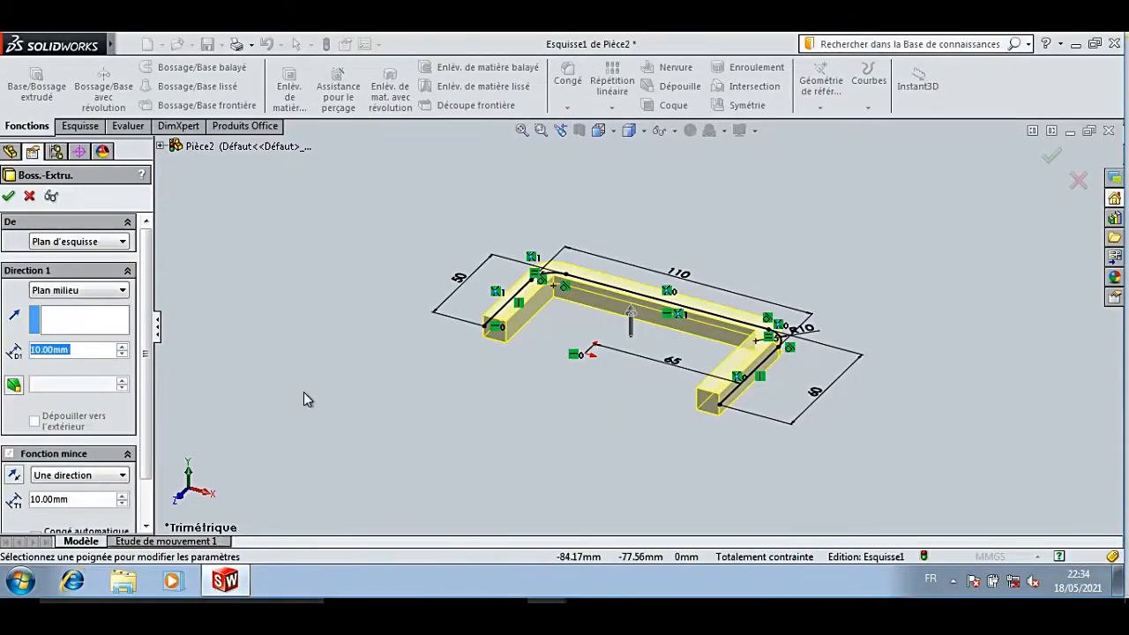
pyautogui.write('60')
pyautogui.press('Return')
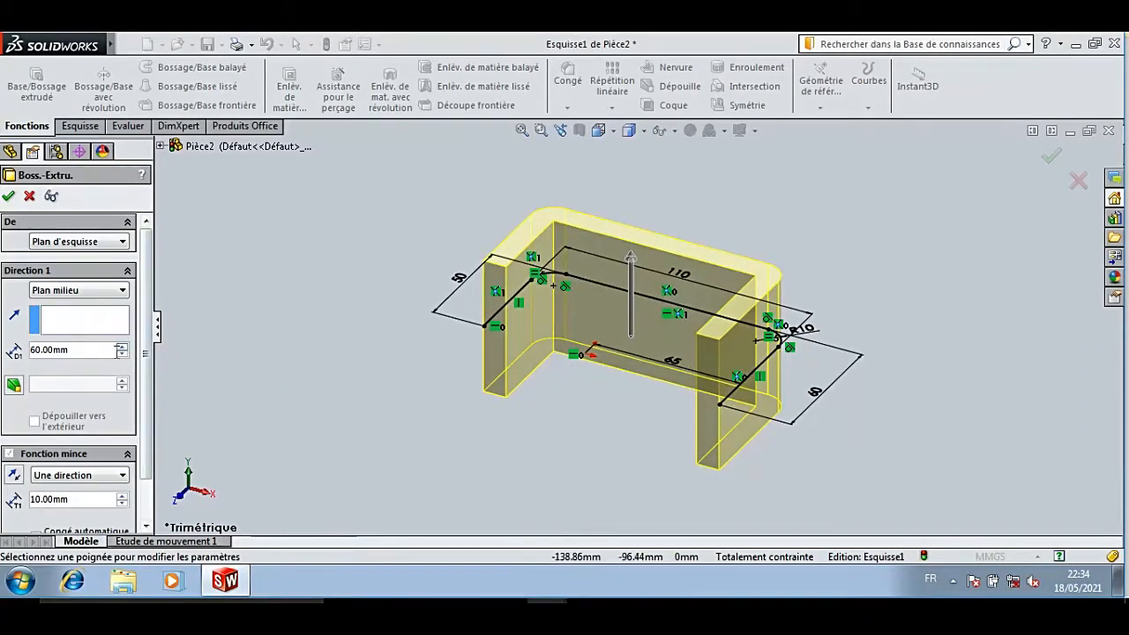
# Compare both thin-wall directions, keep the thickness on the profile's inner side, and set it to 5 mm.
pyautogui.scroll(-2, 141, 350)
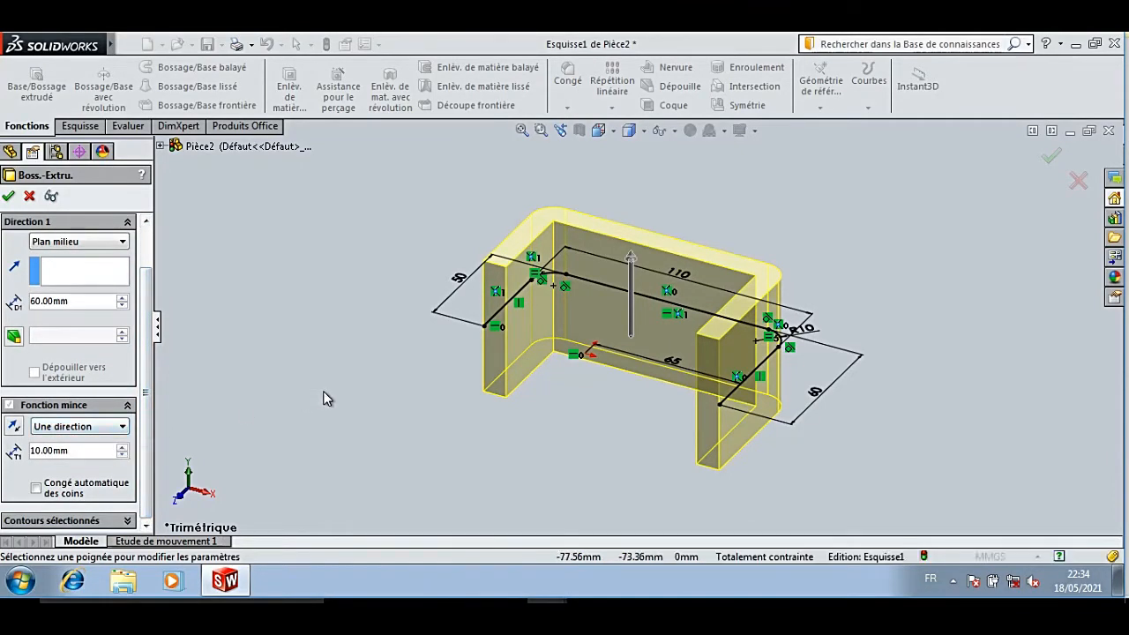
pyautogui.click(13, 428)
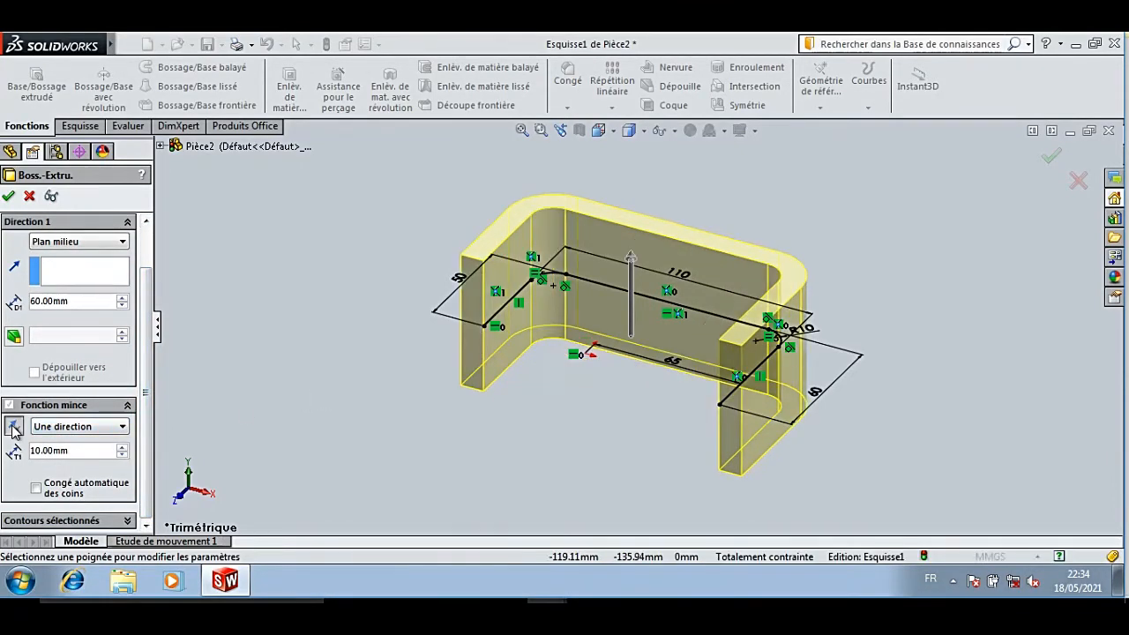
pyautogui.click(13, 428)
pyautogui.click(12, 429)
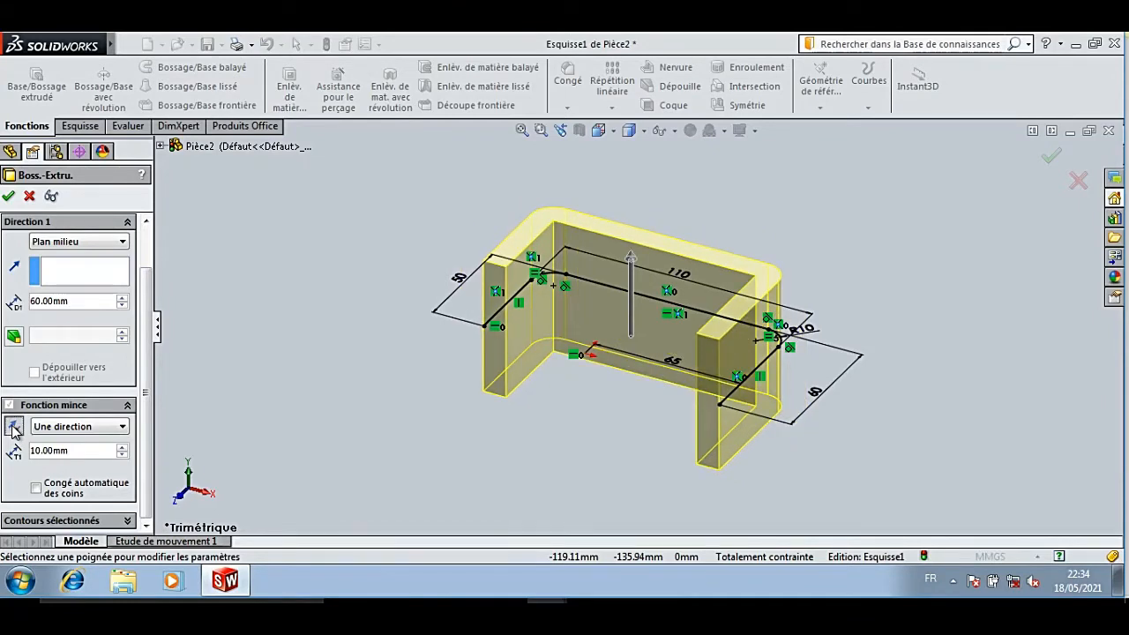
pyautogui.click(13, 428)
pyautogui.doubleClick(84, 451)
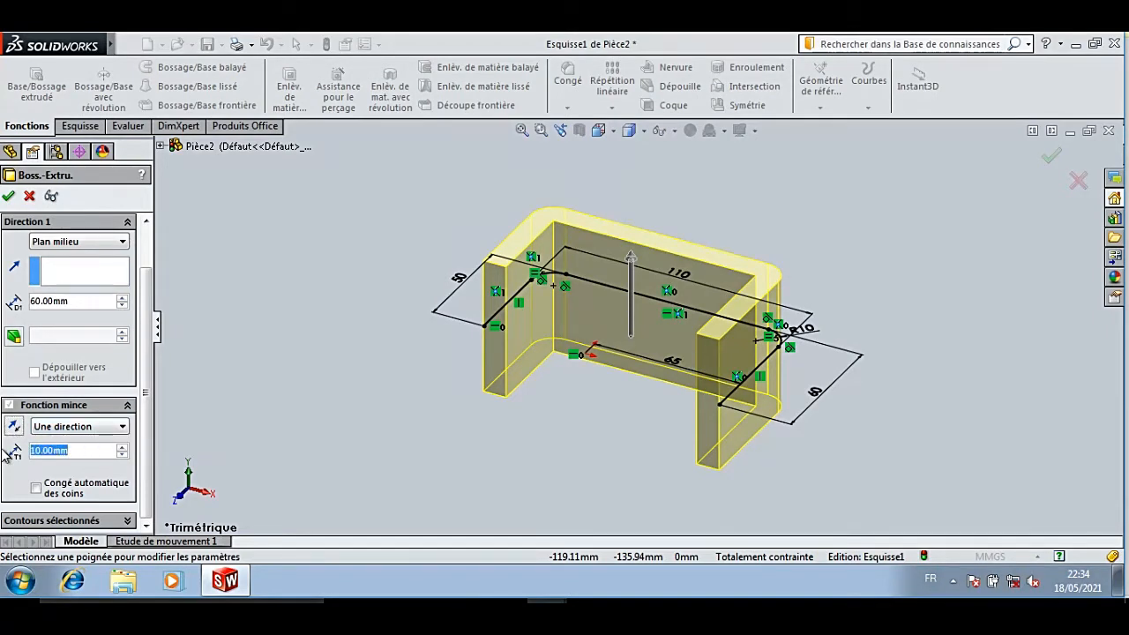
pyautogui.write('5')
pyautogui.press('Return')
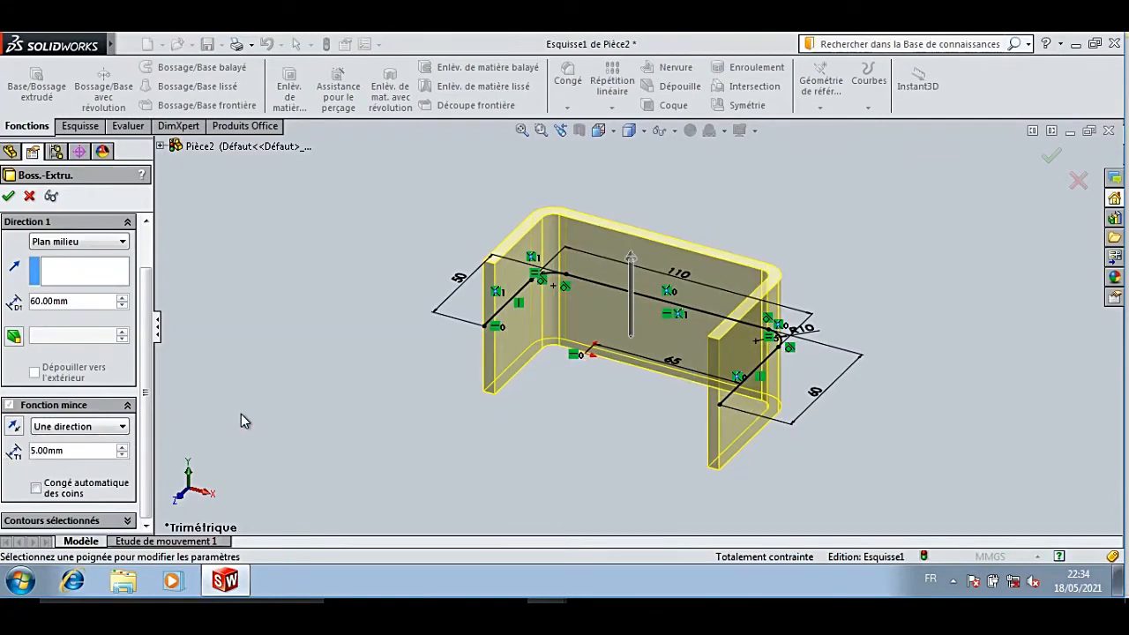
# Enable automatic corner fillets with a 5 mm radius and complete the thin extrusion.
pyautogui.click(37, 490)
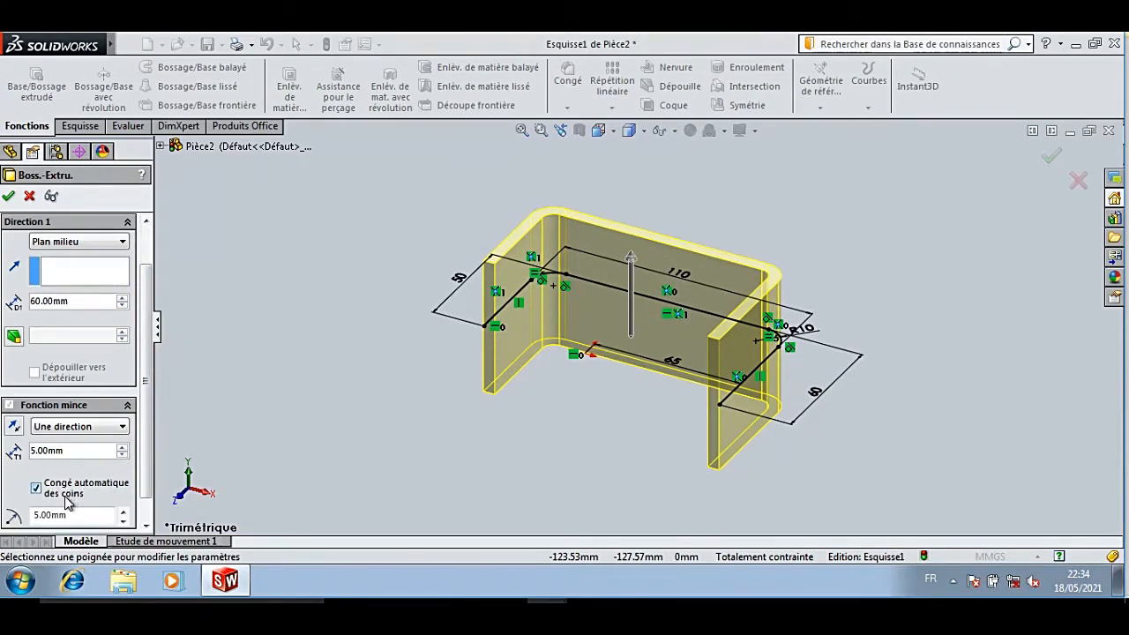
pyautogui.scroll(-1, 146, 481)
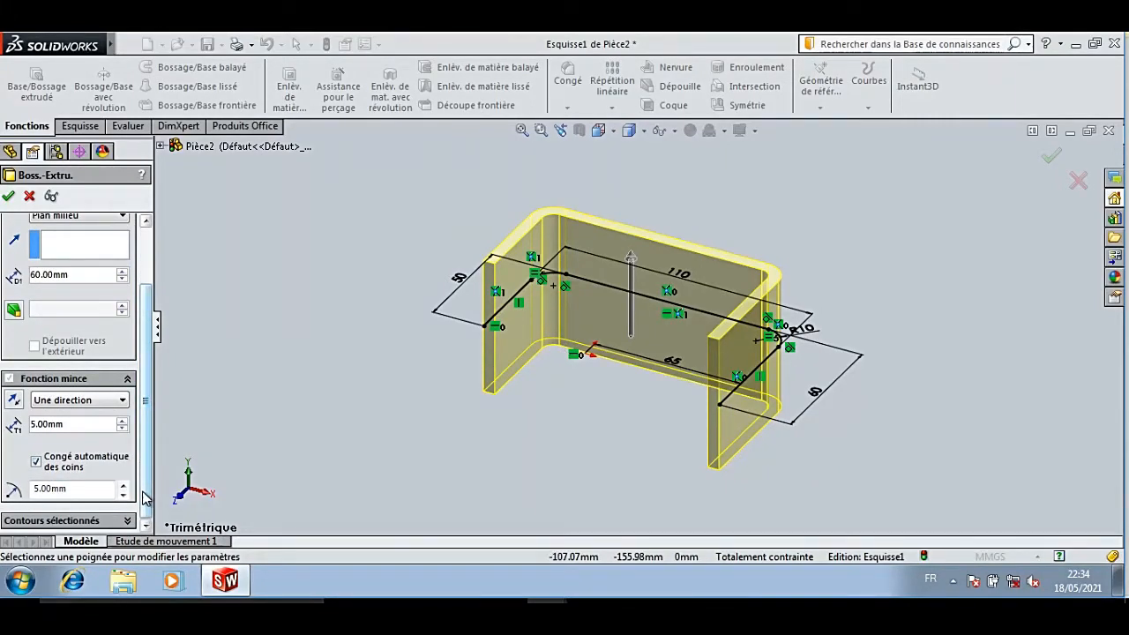
pyautogui.click(8, 195)
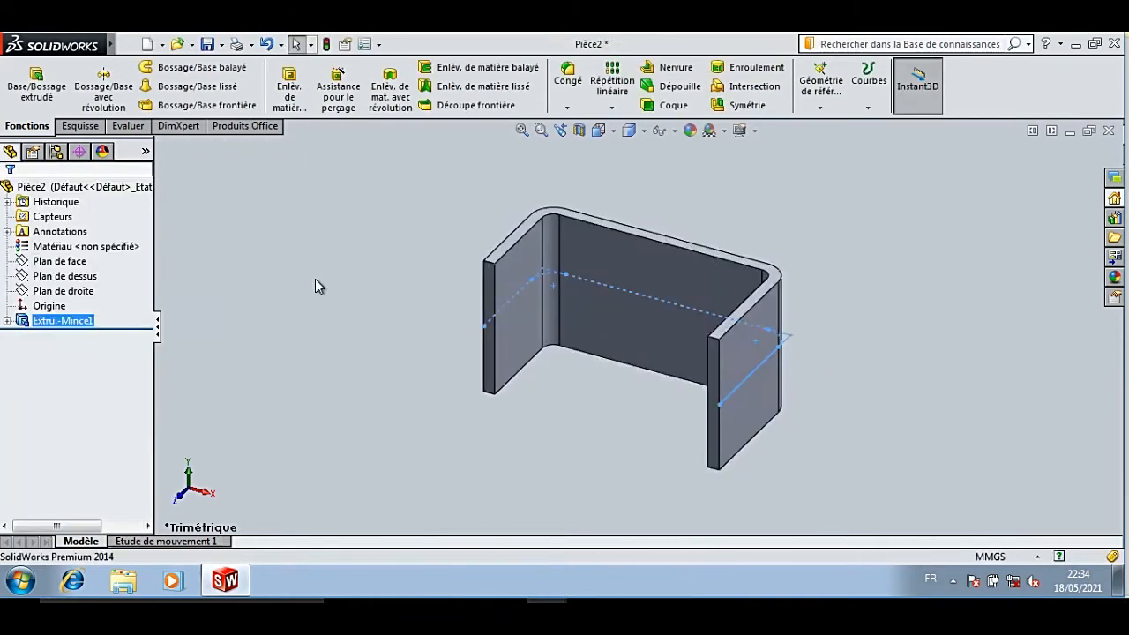
# Examine the extruded bracket from several sides, compare it with the reference drawing, and return to the isometric view.
pyautogui.click(315, 279)
pyautogui.press('Left')
pyautogui.press('Left')
pyautogui.press('Left')
pyautogui.press('Left')
pyautogui.press('Left')
pyautogui.press('Left')
pyautogui.press('Right')
pyautogui.press('Right')
pyautogui.press('Right')
pyautogui.press('Right')
pyautogui.press('Right')
pyautogui.press('Right')
pyautogui.press('Up')
pyautogui.press('Right')
pyautogui.press('Right')
pyautogui.press('Right')
pyautogui.press('Up')
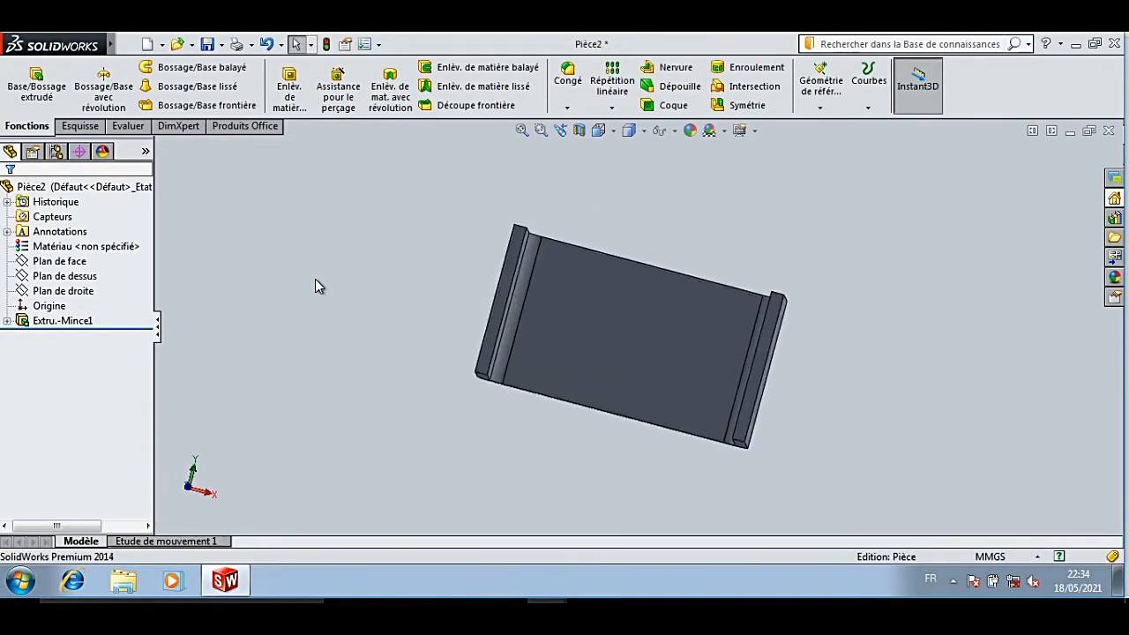
pyautogui.press('Left')
pyautogui.press('Left')
pyautogui.press('Up')
pyautogui.press('Left')
pyautogui.press('Up')
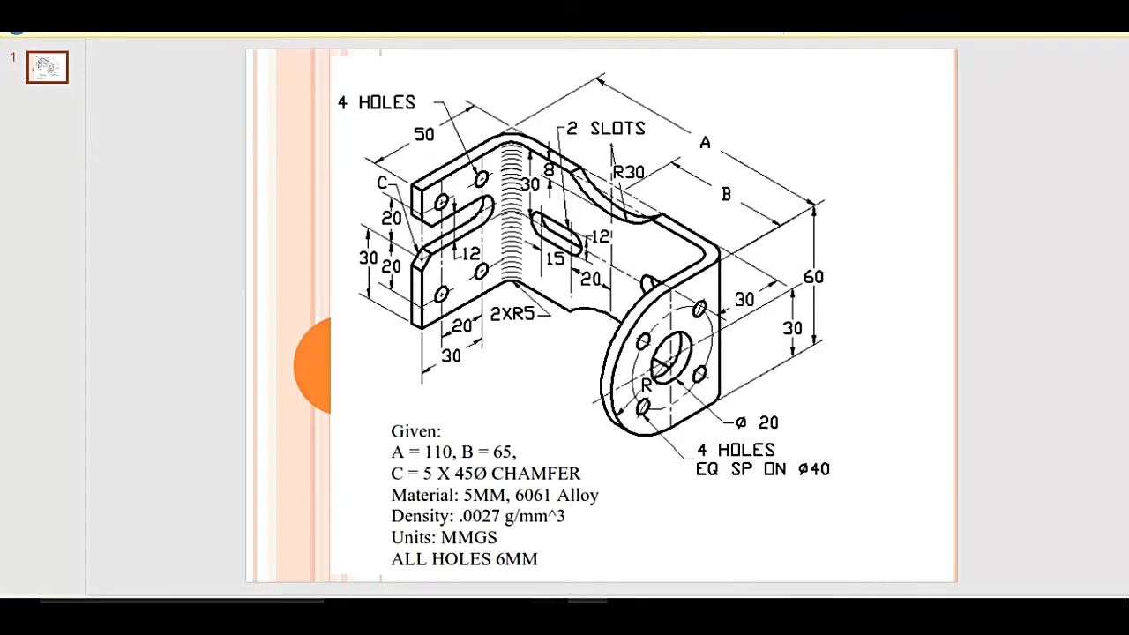
pyautogui.moveTo(588, 618)
pyautogui.click(626, 539)
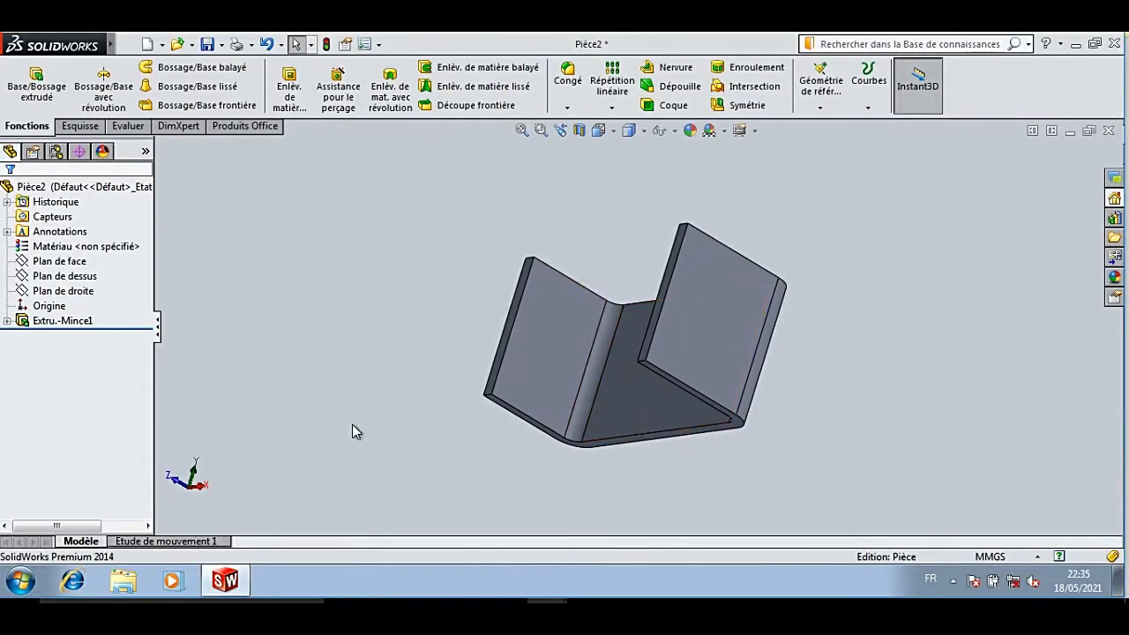
pyautogui.hotkey('ctrl', '7')
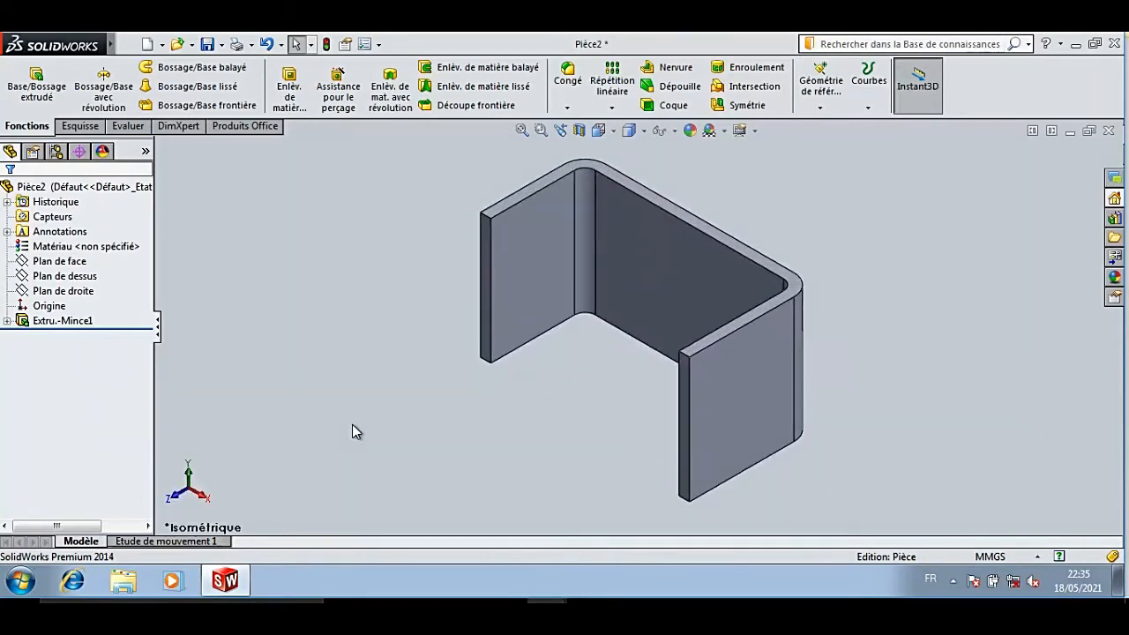
# Start a fillet feature and choose the full round type (Congé avec suppression de faces).
pyautogui.click(568, 79)
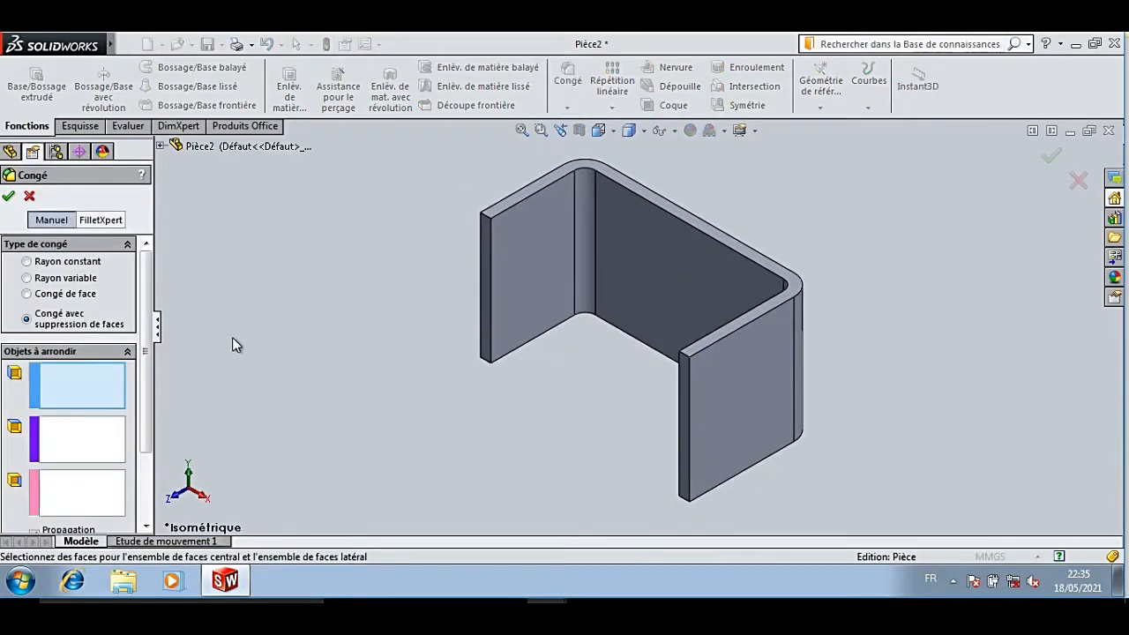
pyautogui.click(126, 353)
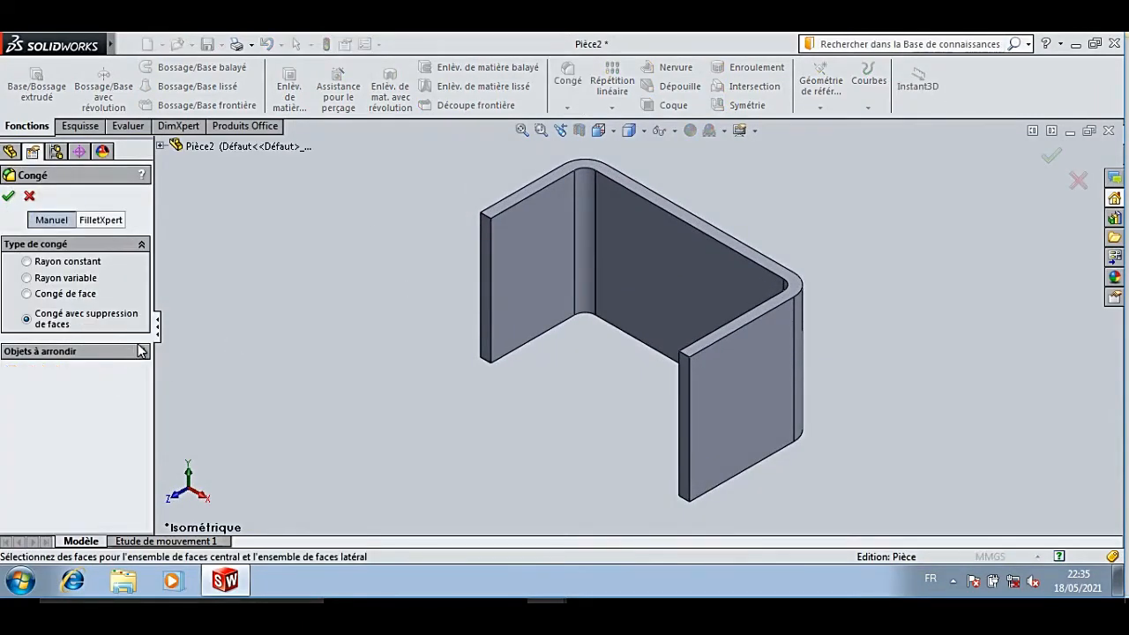
pyautogui.click(74, 294)
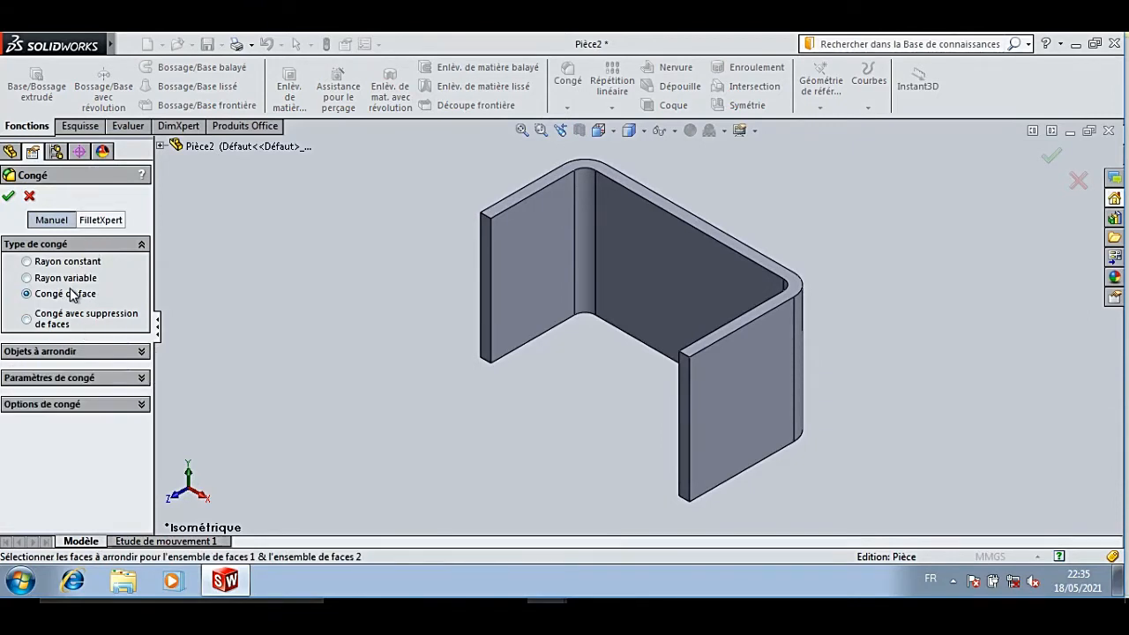
pyautogui.click(123, 352)
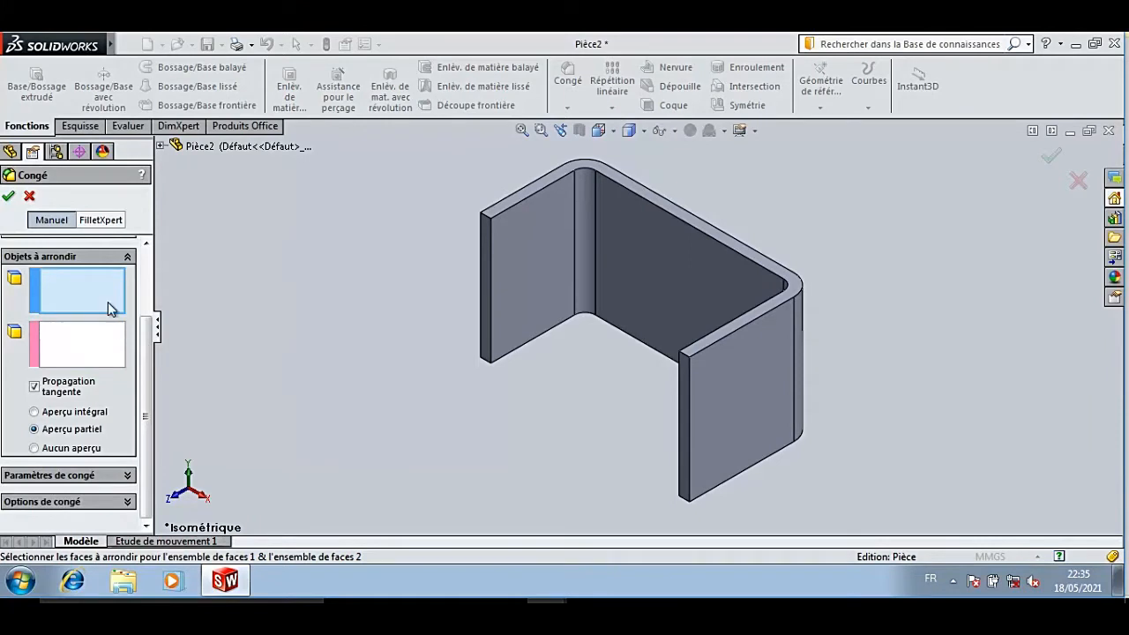
pyautogui.click(55, 257)
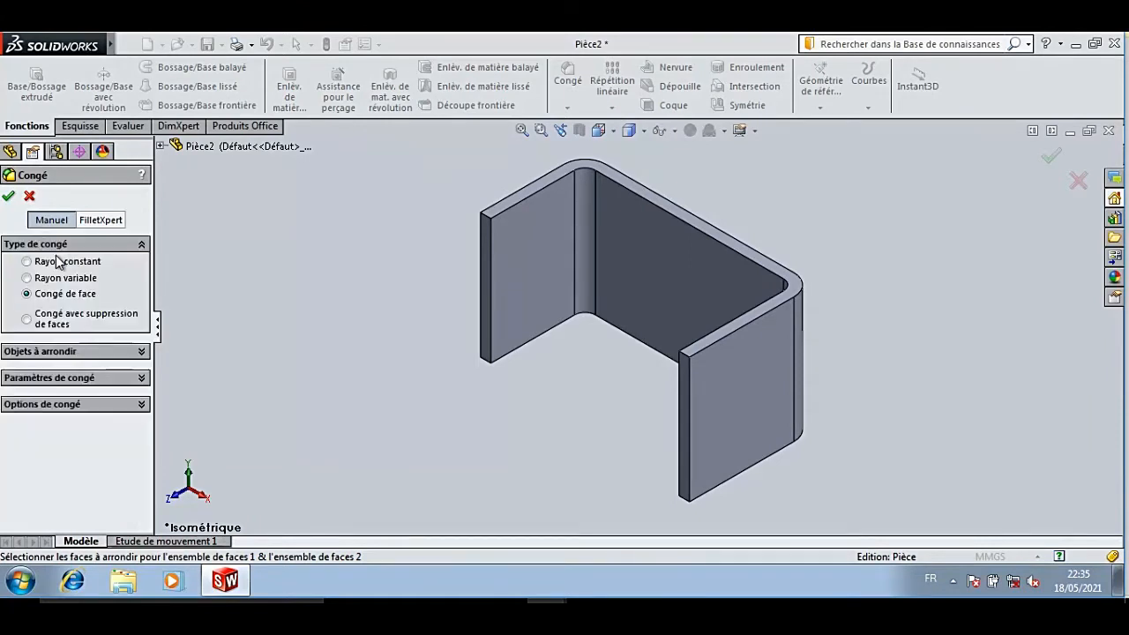
pyautogui.click(75, 319)
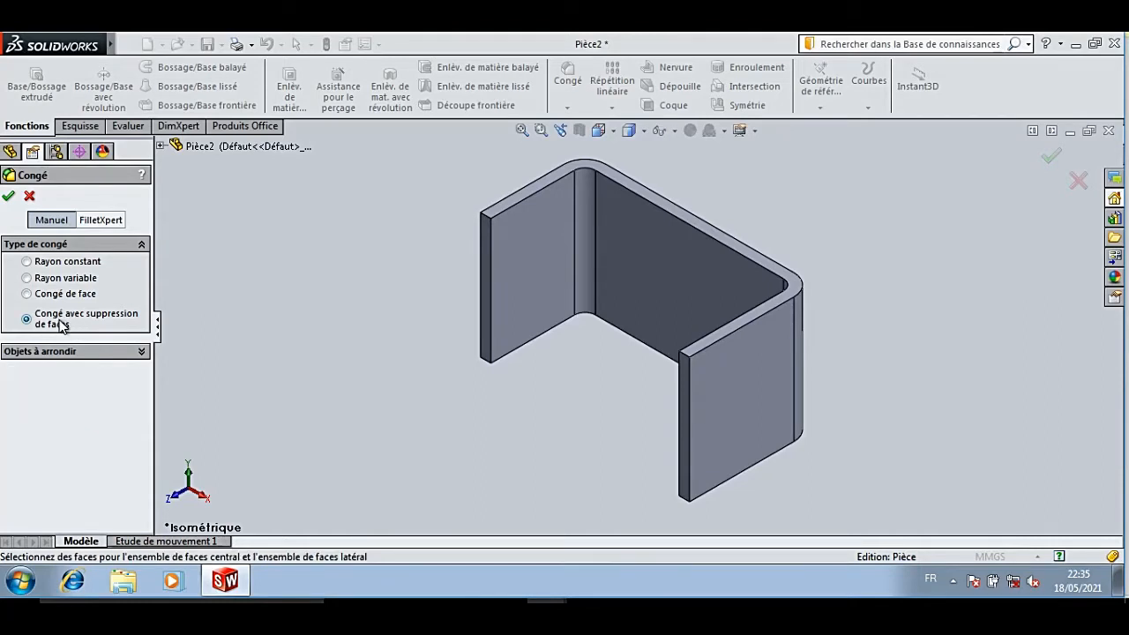
pyautogui.click(140, 352)
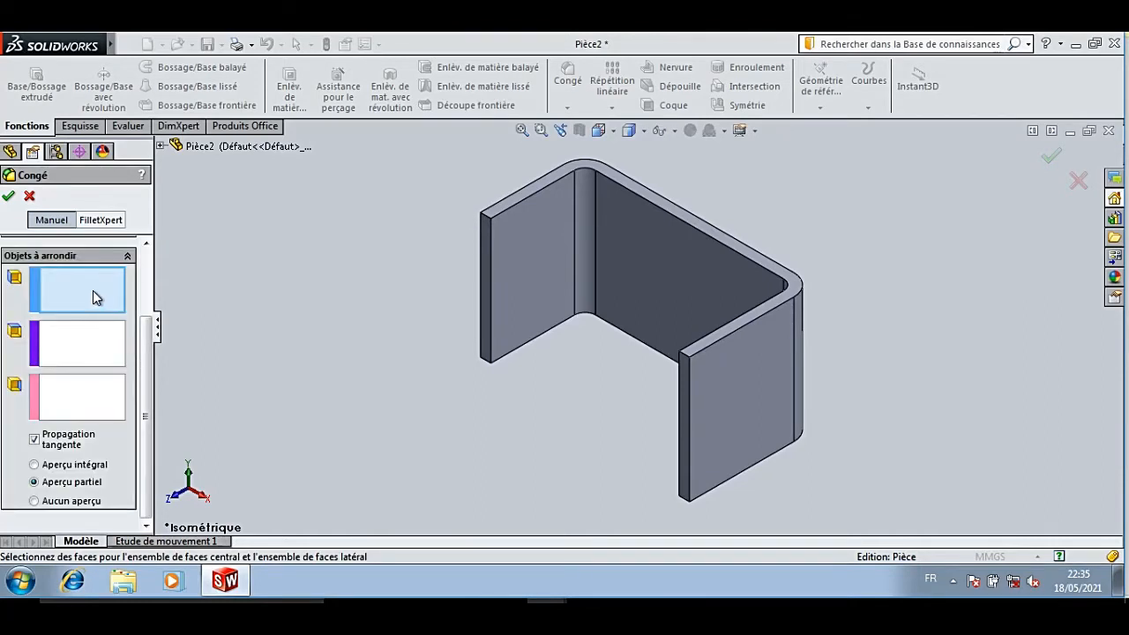
pyautogui.scroll(1, 132, 388)
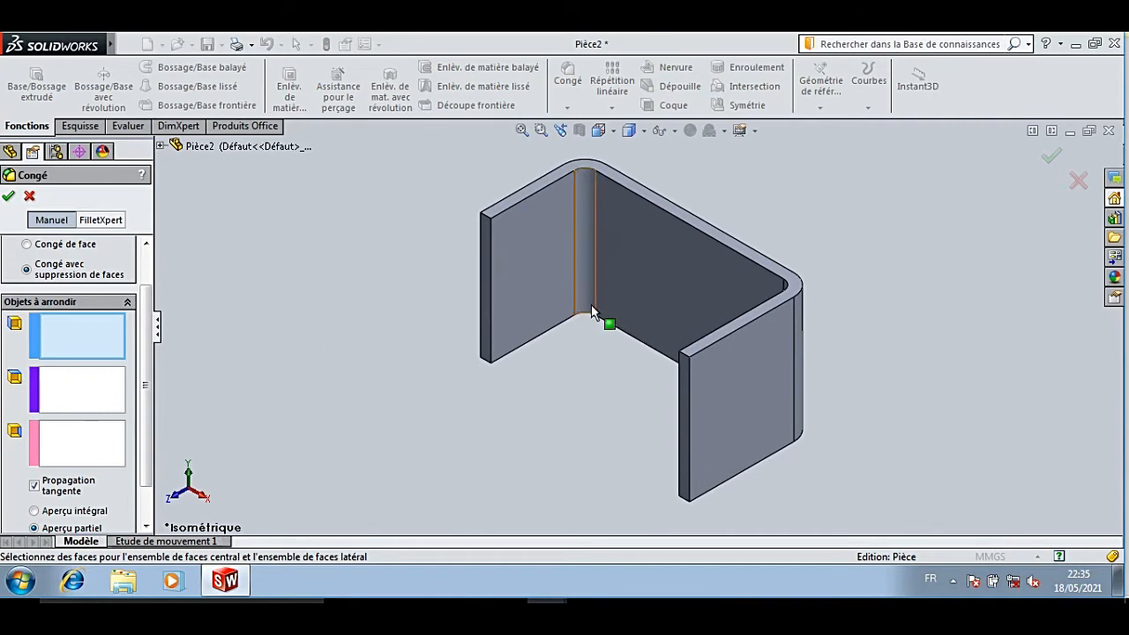
# Fully round the longer flange's free end, using its upper edge face, end face and lower edge face as side, centre and side sets.
pyautogui.click(716, 339)
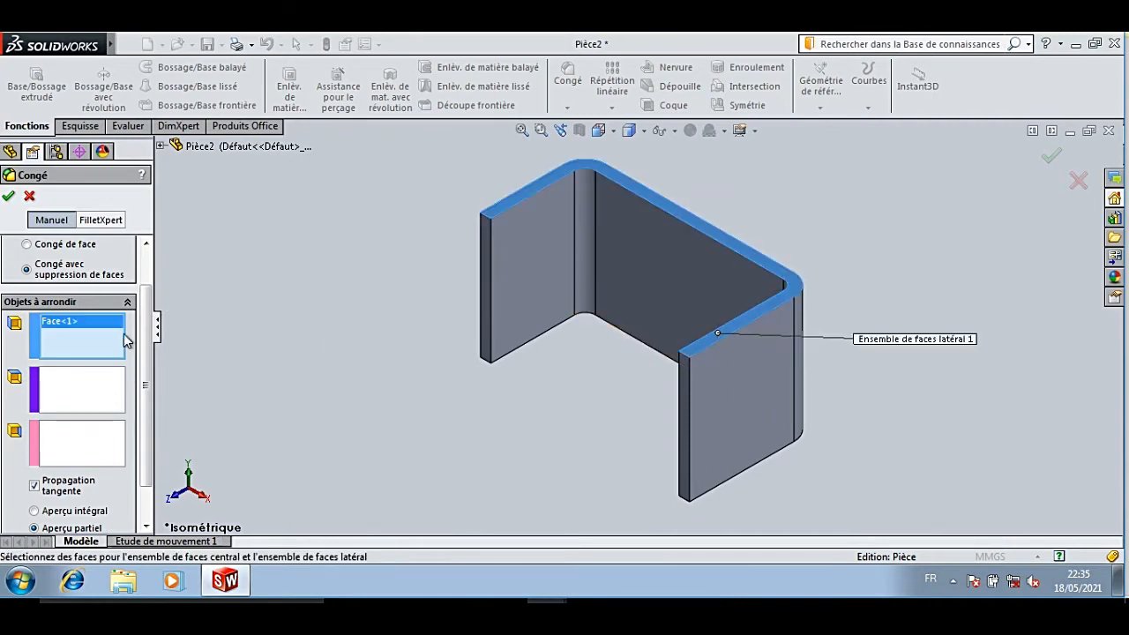
pyautogui.click(82, 383)
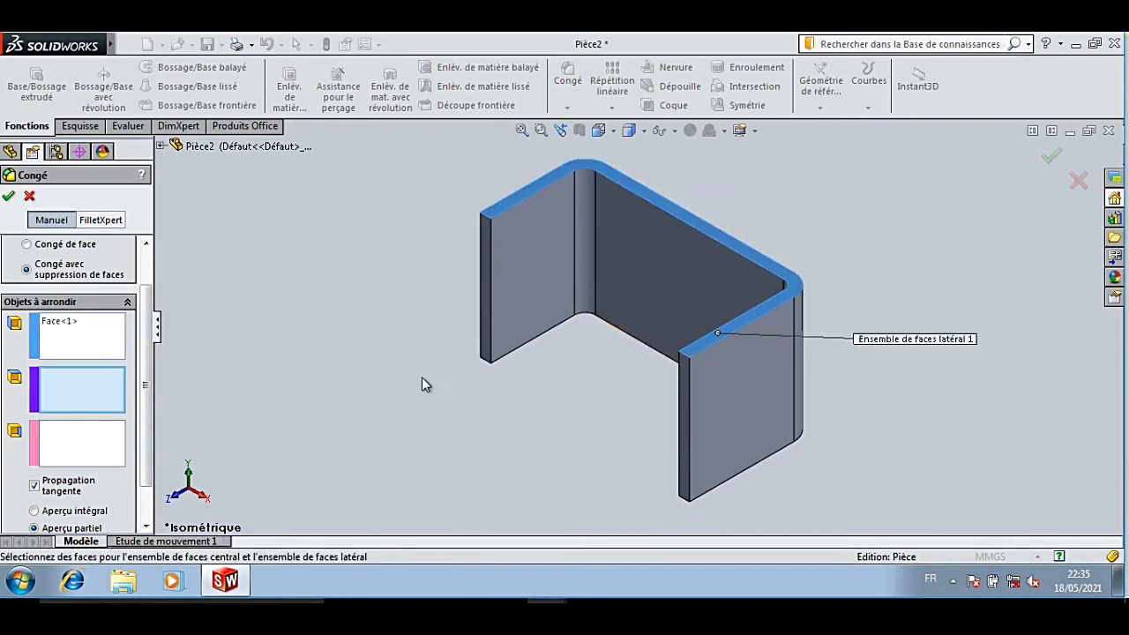
pyautogui.click(681, 406)
pyautogui.press('Up')
pyautogui.press('Up')
pyautogui.press('Up')
pyautogui.press('Up')
pyautogui.press('Up')
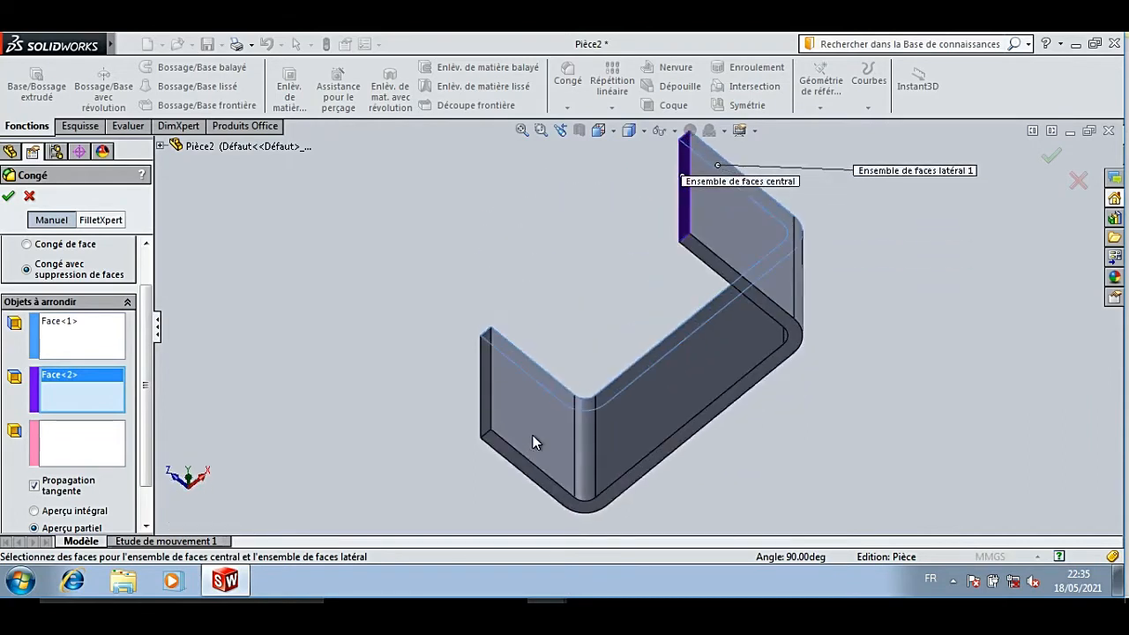
pyautogui.click(87, 454)
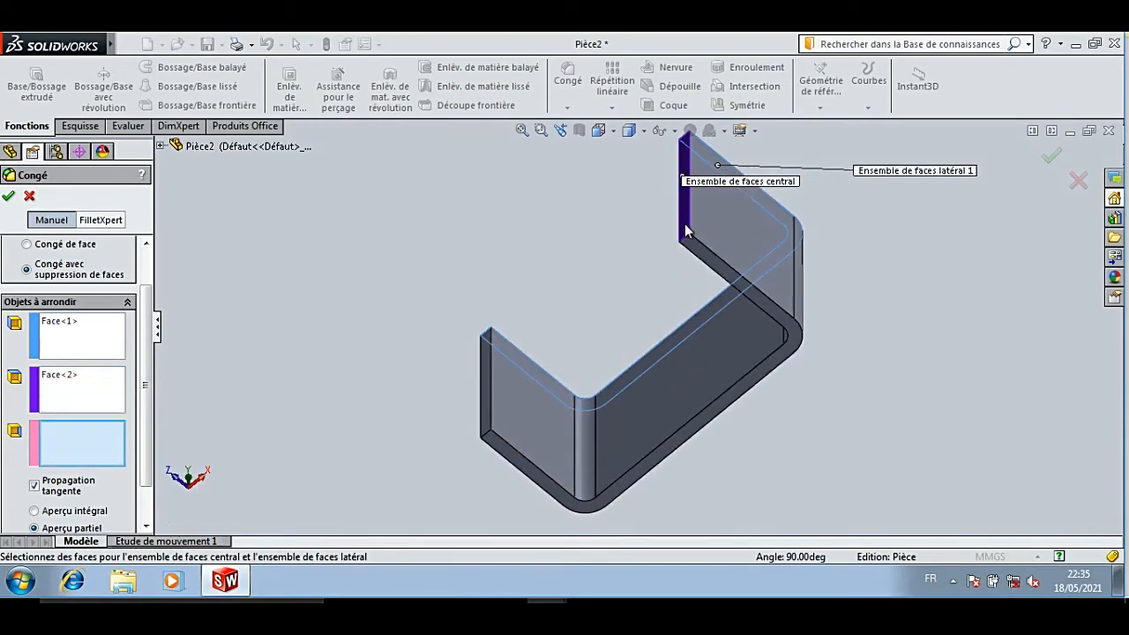
pyautogui.click(720, 267)
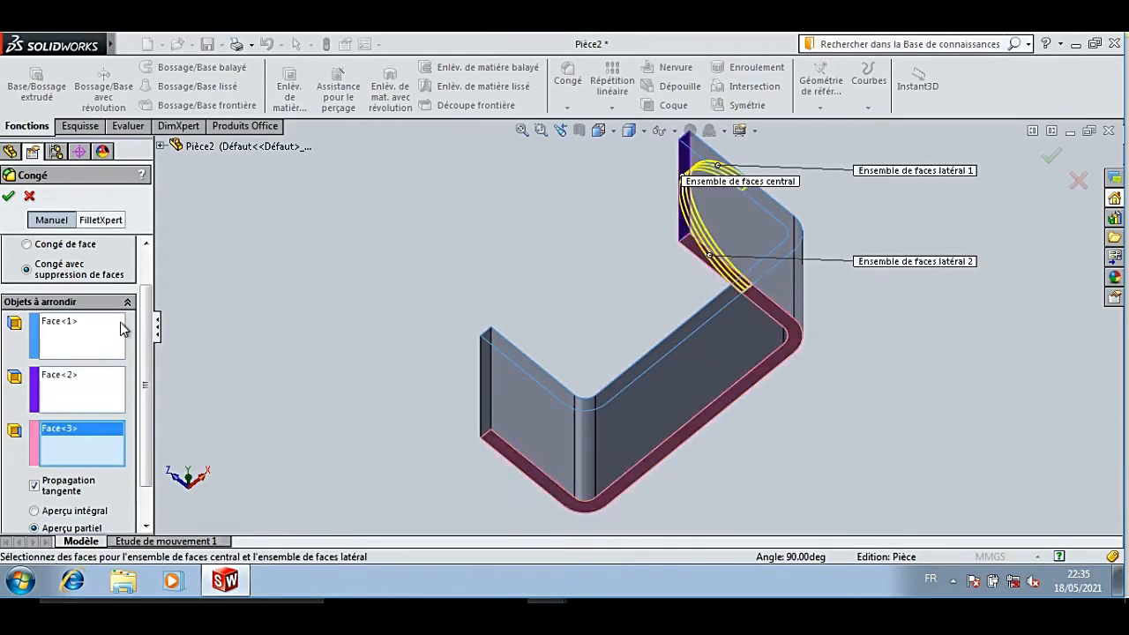
pyautogui.moveTo(144, 350); pyautogui.dragTo(146, 254)
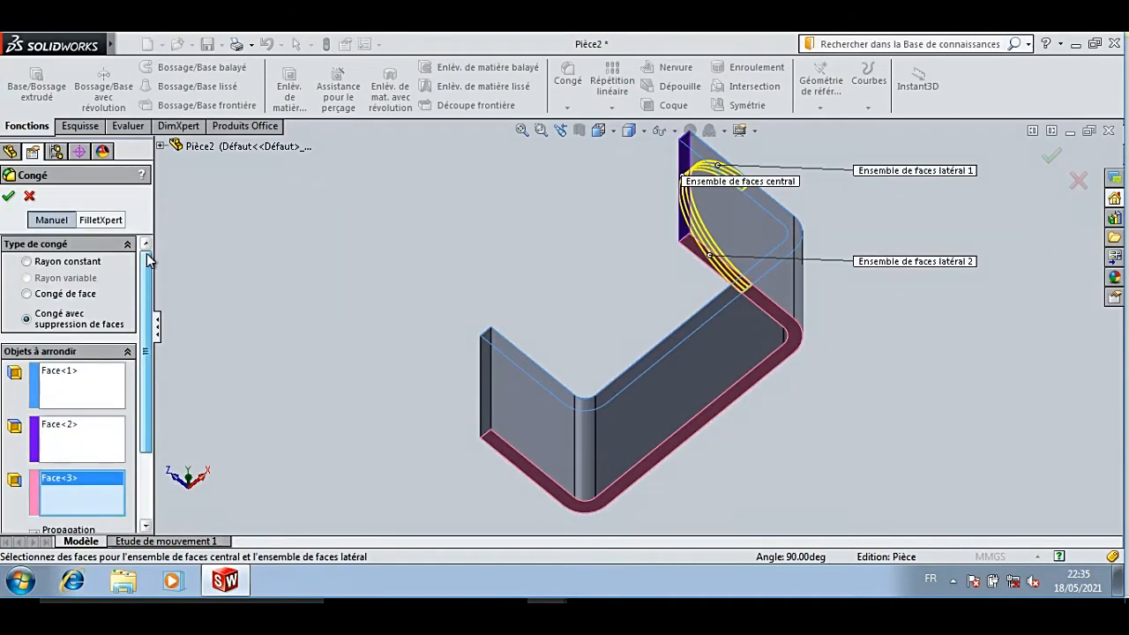
pyautogui.click(11, 197)
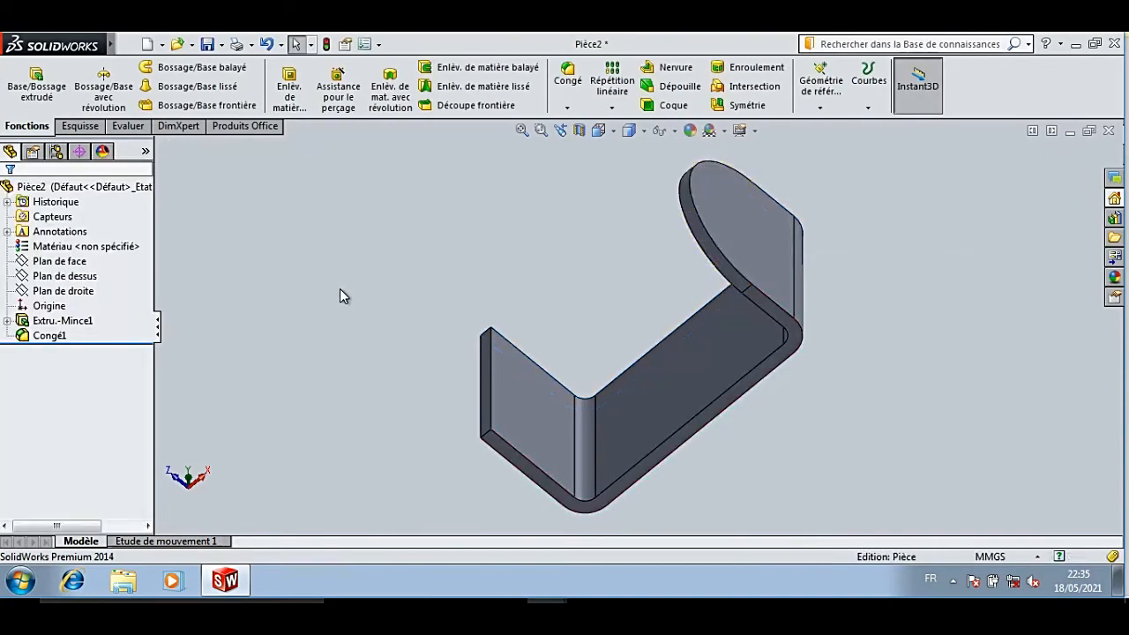
# Start an extruded cut sketch on the rounded flange's outer face and draw a circle about 16 mm in diameter near its middle.
pyautogui.hotkey('ctrl', '7')
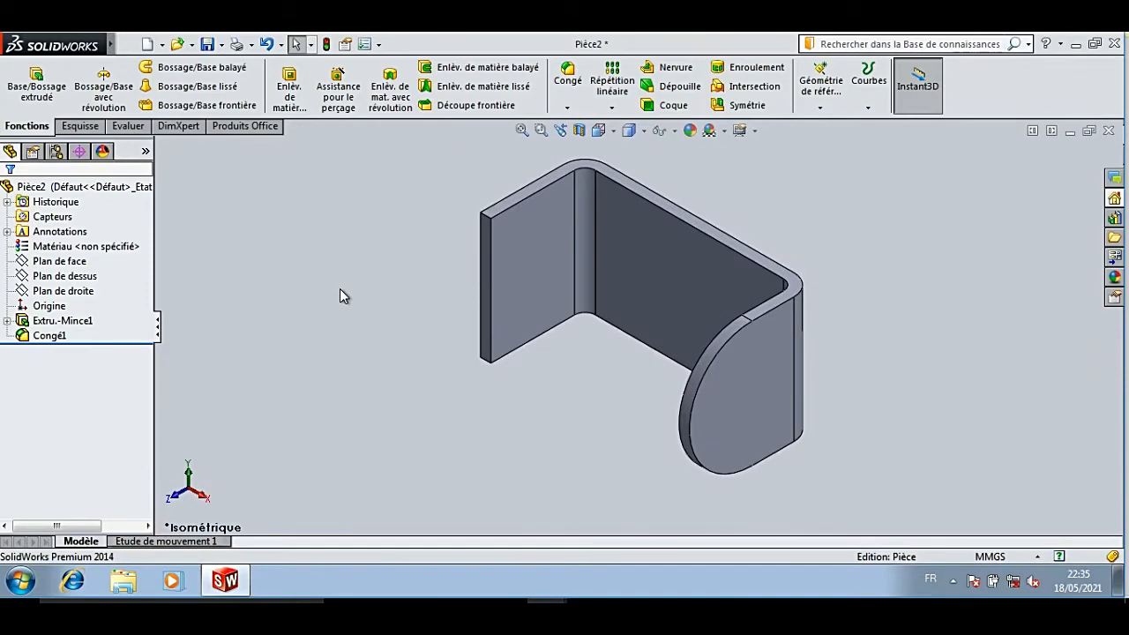
pyautogui.click(733, 381)
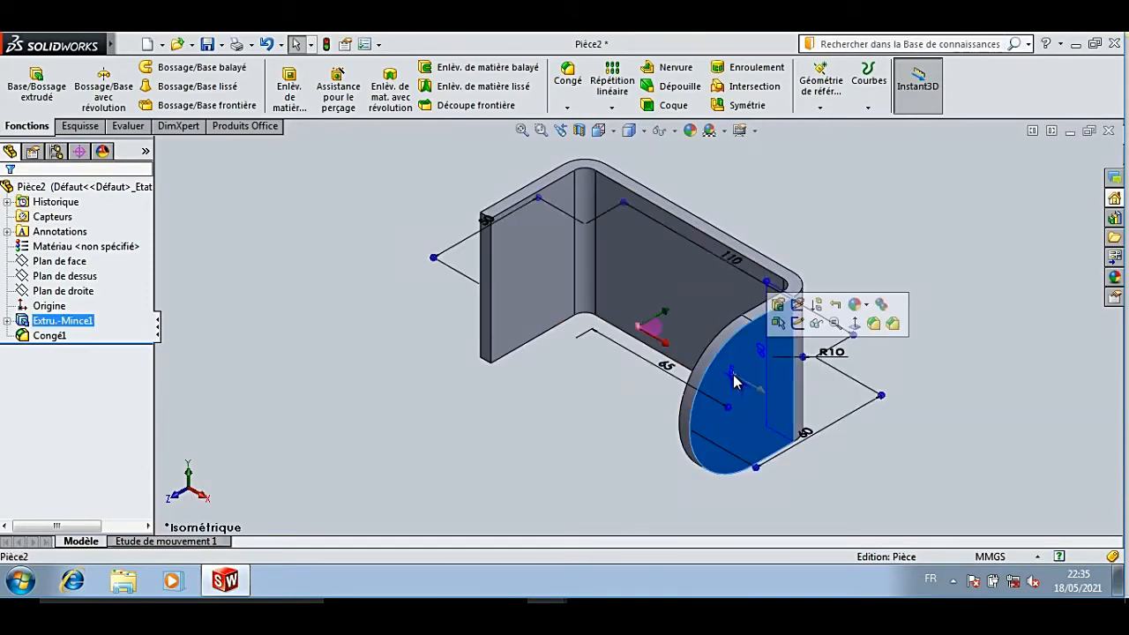
pyautogui.click(291, 92)
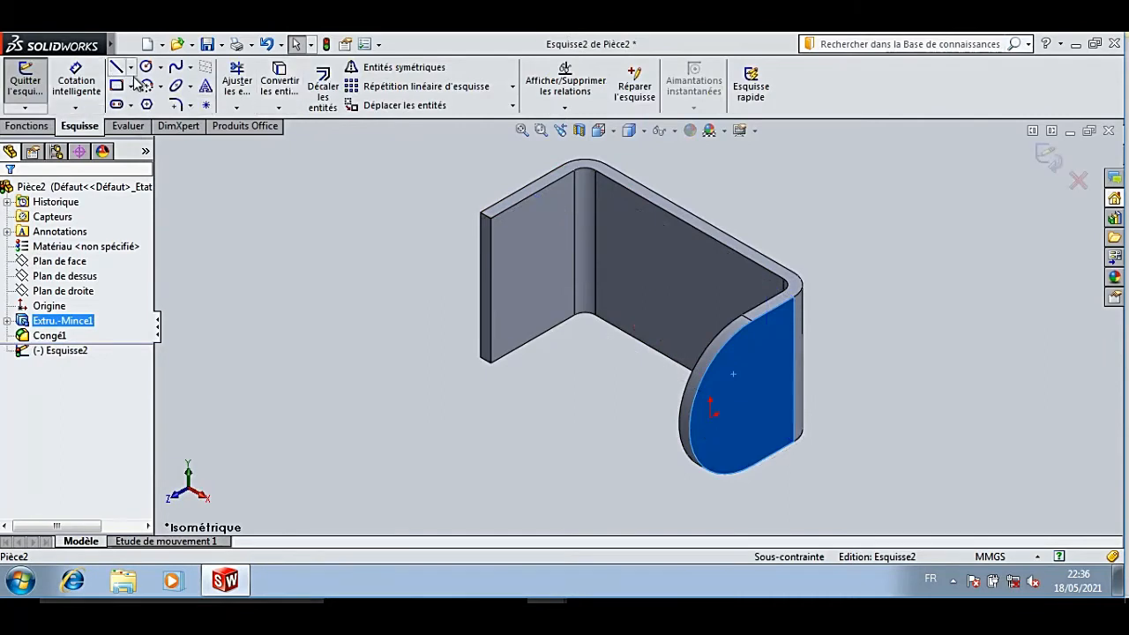
pyautogui.click(146, 67)
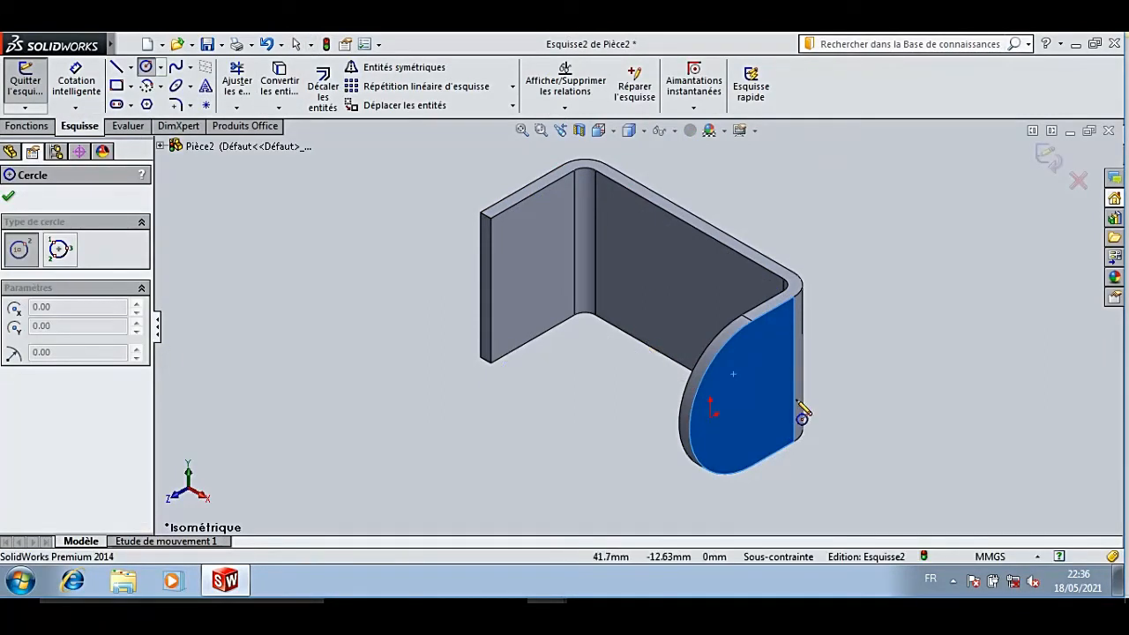
pyautogui.click(713, 411)
pyautogui.click(746, 396)
pyautogui.click(760, 385)
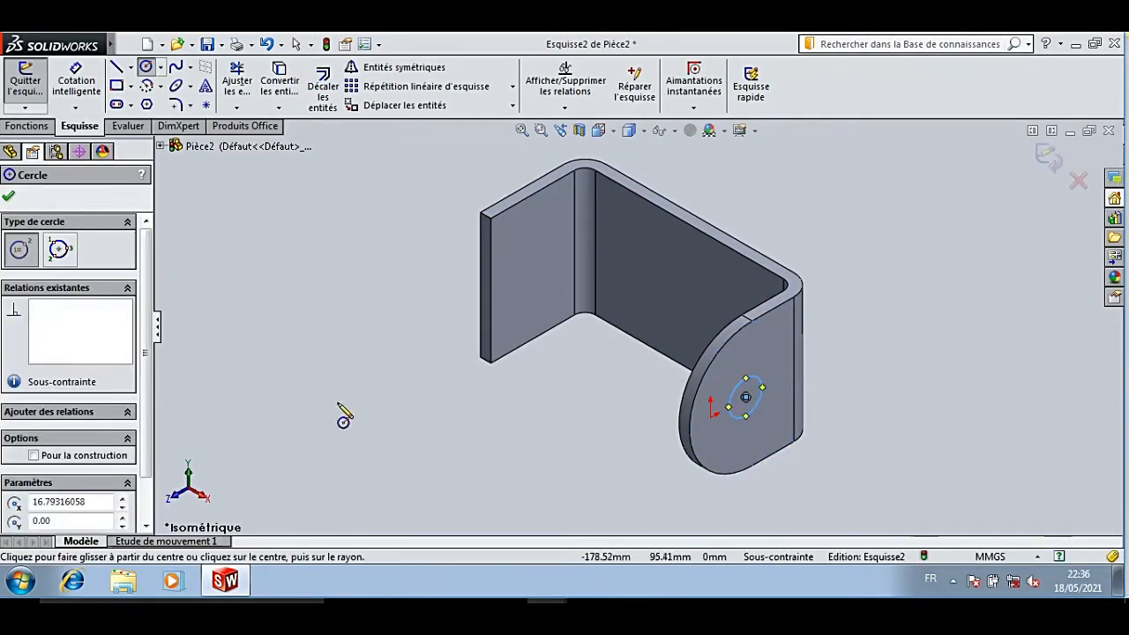
pyautogui.click(9, 198)
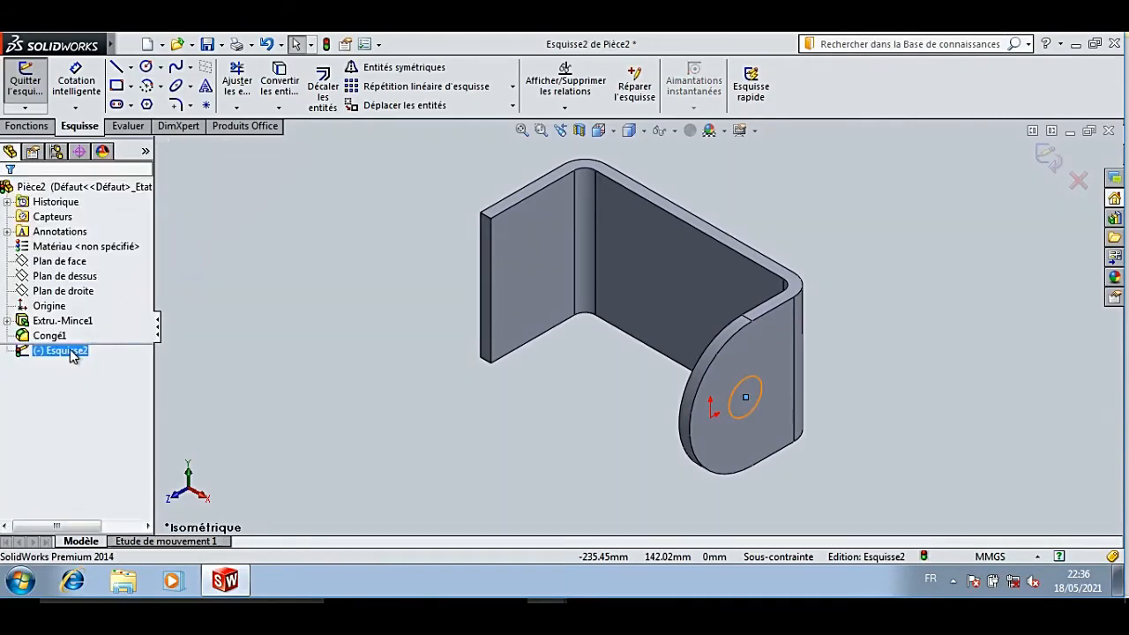
# View the sketch plane face-on and dimension the circle's diameter to 20 mm.
pyautogui.rightClick(74, 350)
pyautogui.click(98, 326)
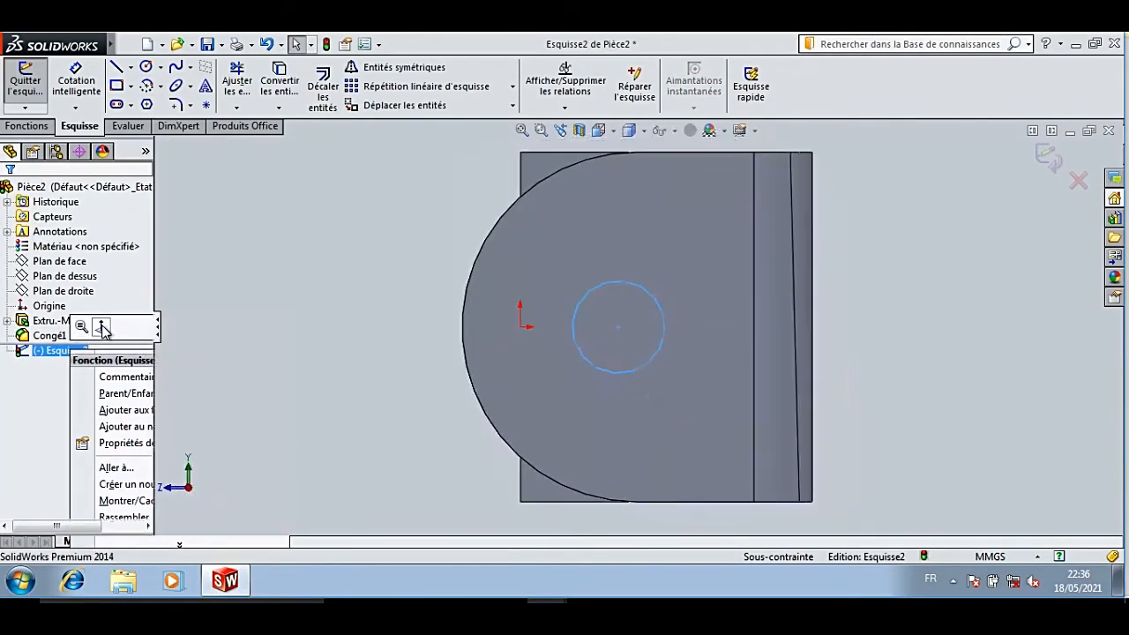
pyautogui.click(100, 88)
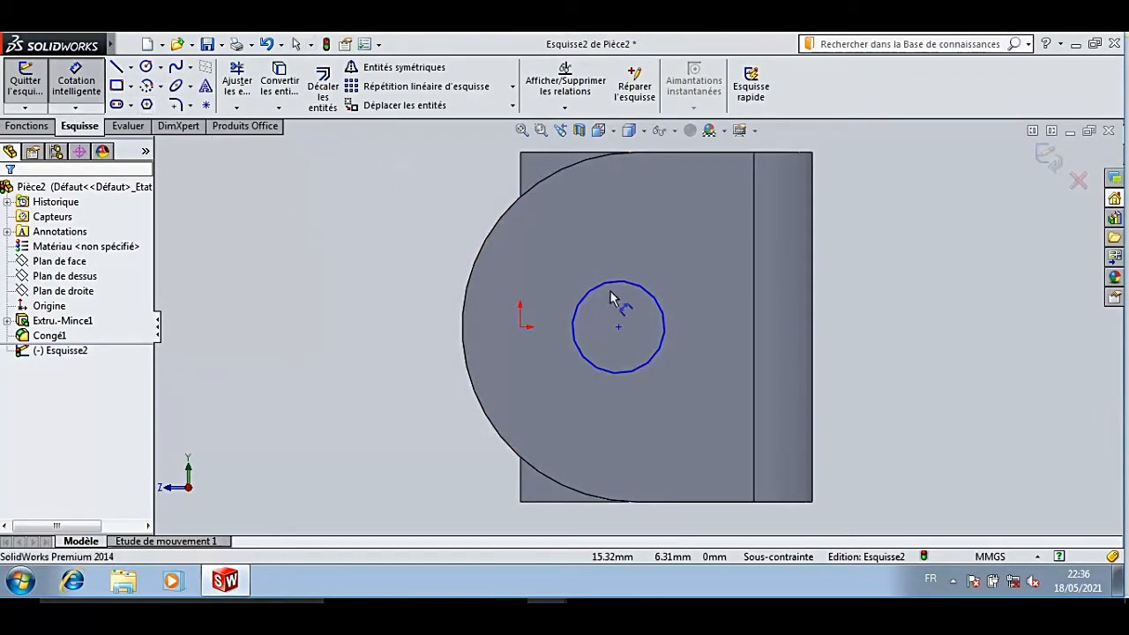
pyautogui.click(584, 306)
pyautogui.click(544, 285)
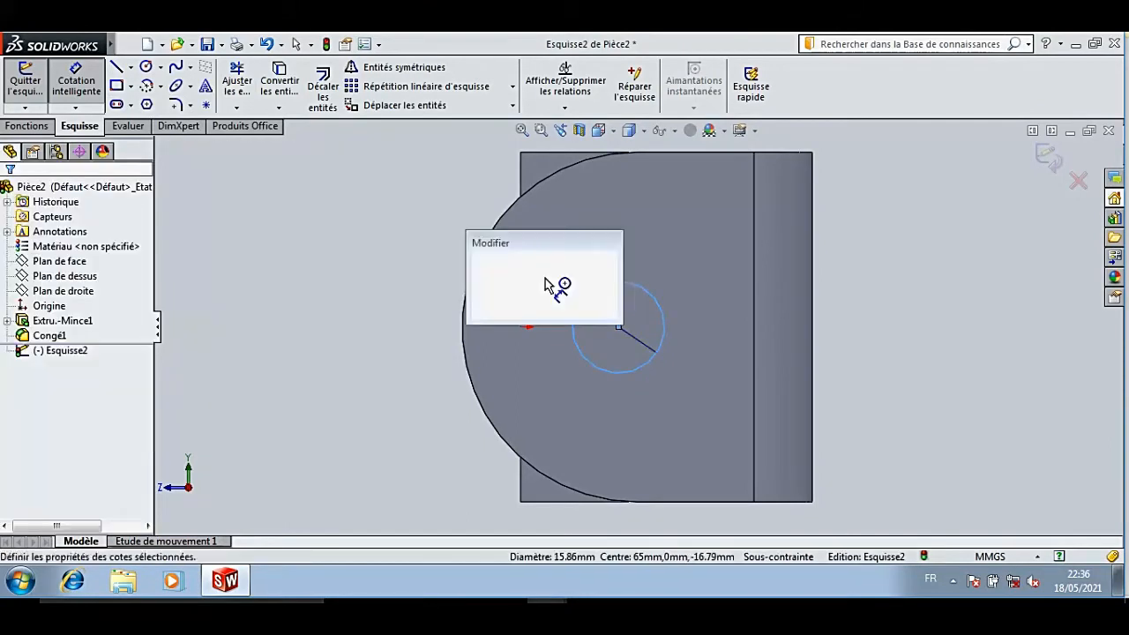
pyautogui.write('20')
pyautogui.press('Return')
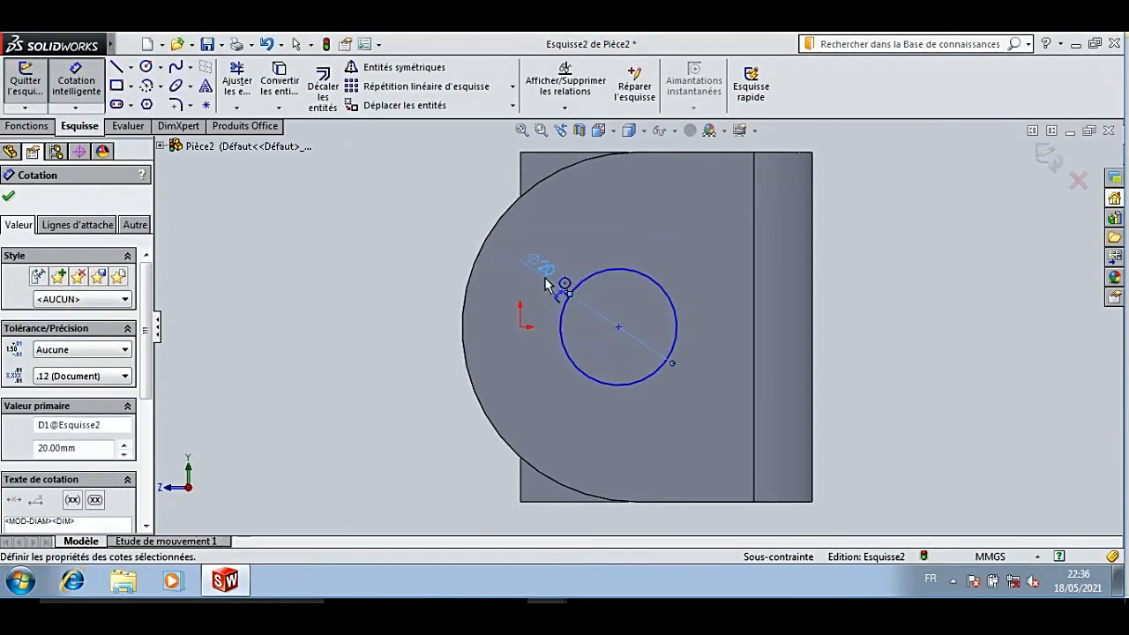
pyautogui.press('Escape')
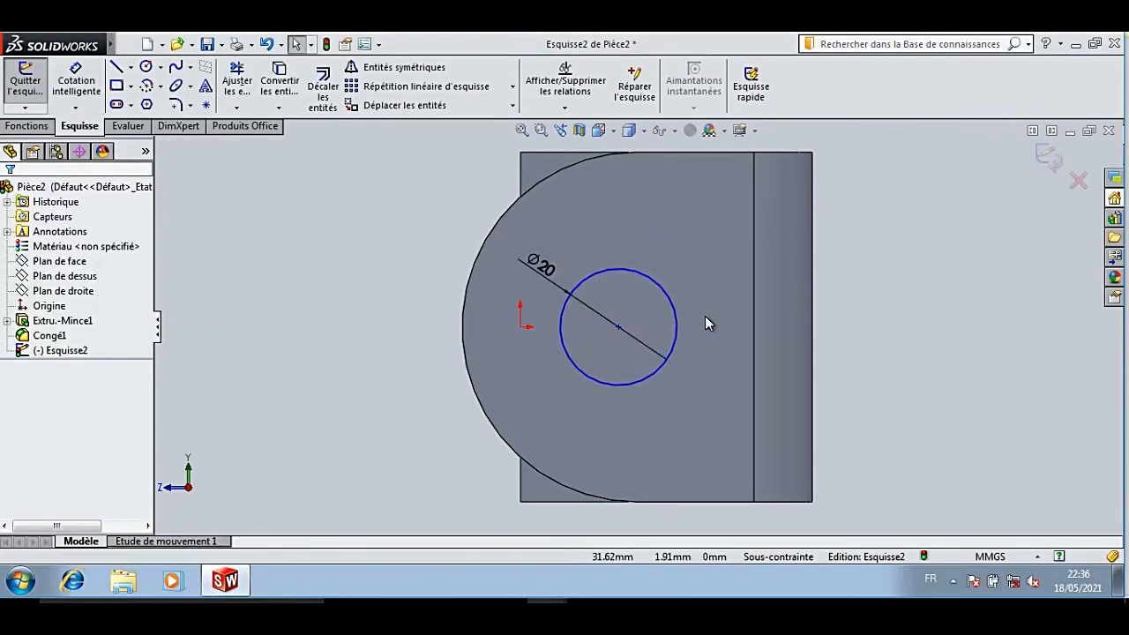
# Make the 20 mm circle concentric with the flange's rounded edge.
pyautogui.click(618, 329)
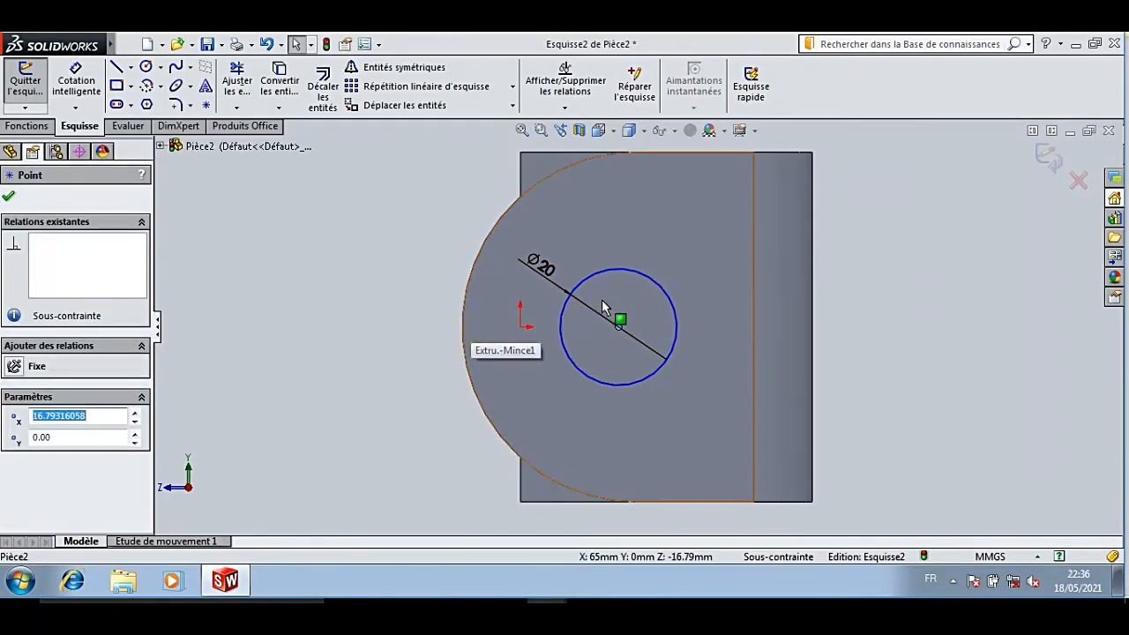
pyautogui.click(421, 319)
pyautogui.click(468, 298)
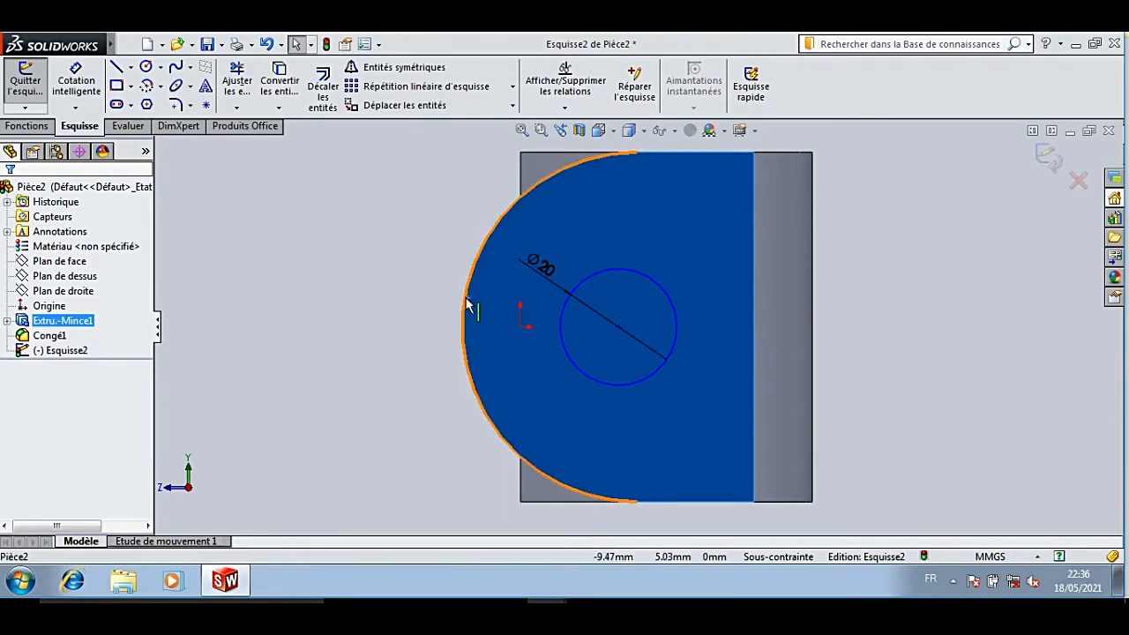
pyautogui.click(439, 296)
pyautogui.click(468, 312)
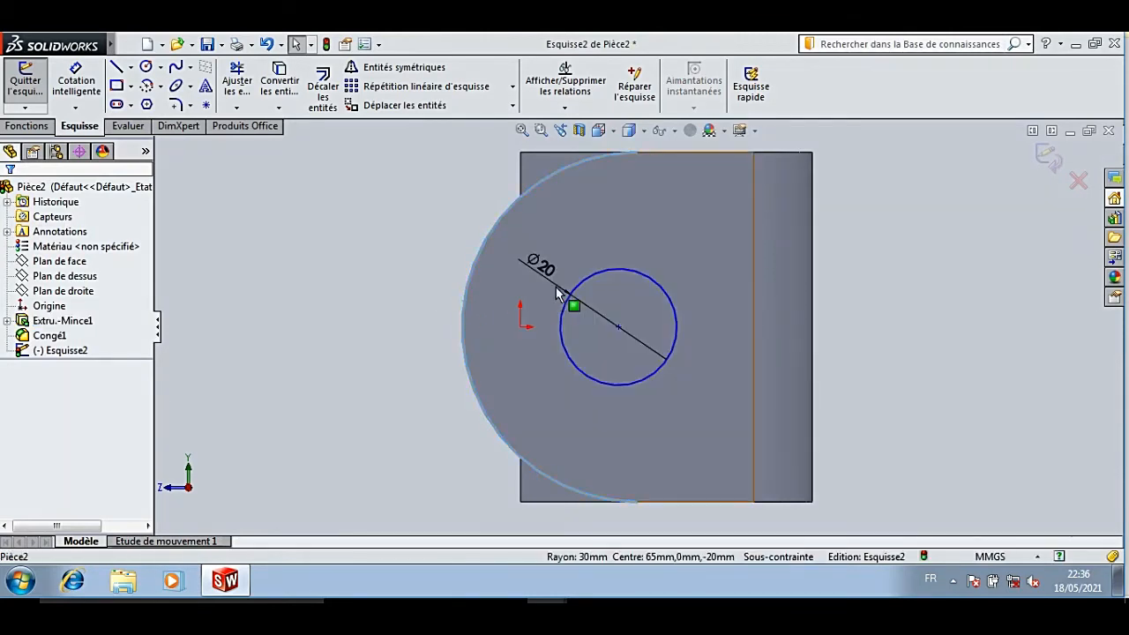
pyautogui.keyDown('ctrl'); pyautogui.click(561, 325); pyautogui.keyUp('ctrl')
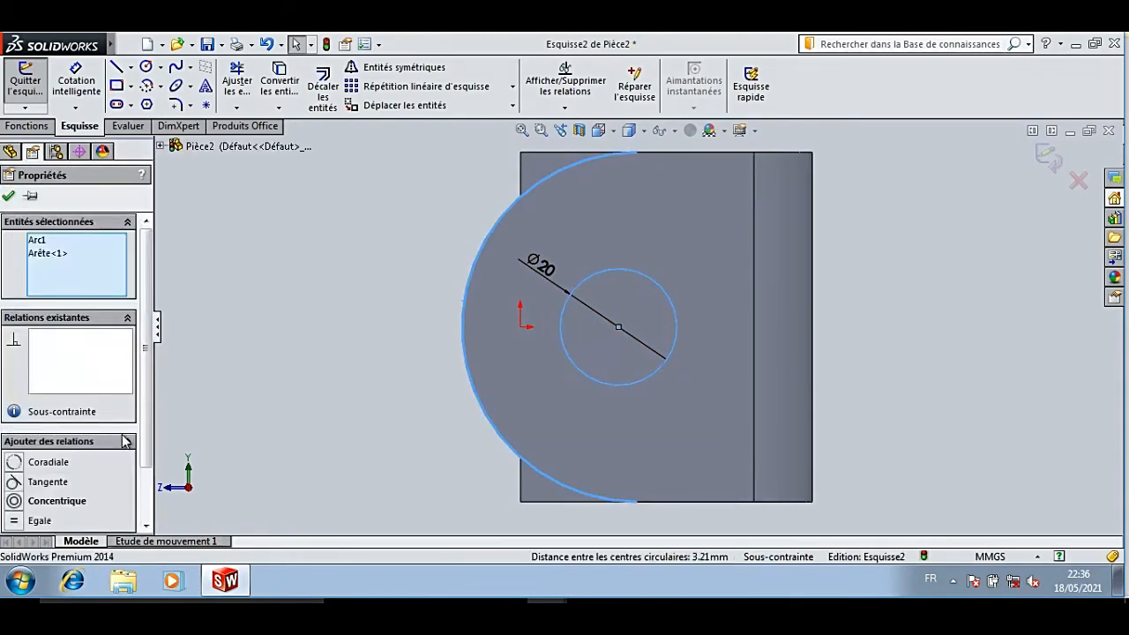
pyautogui.click(14, 501)
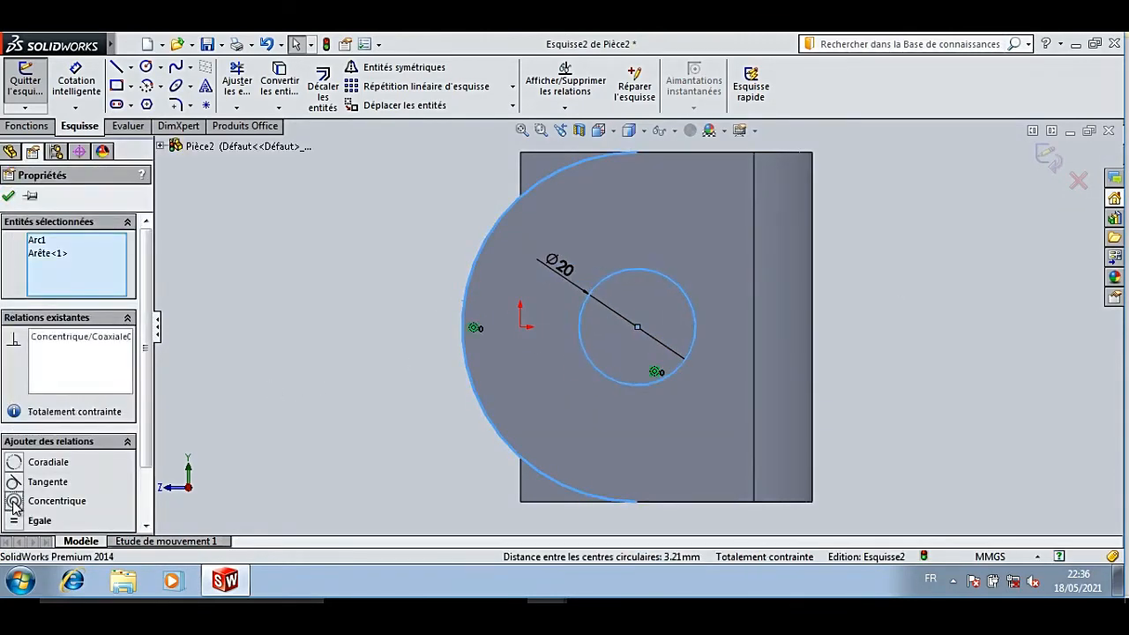
pyautogui.click(10, 198)
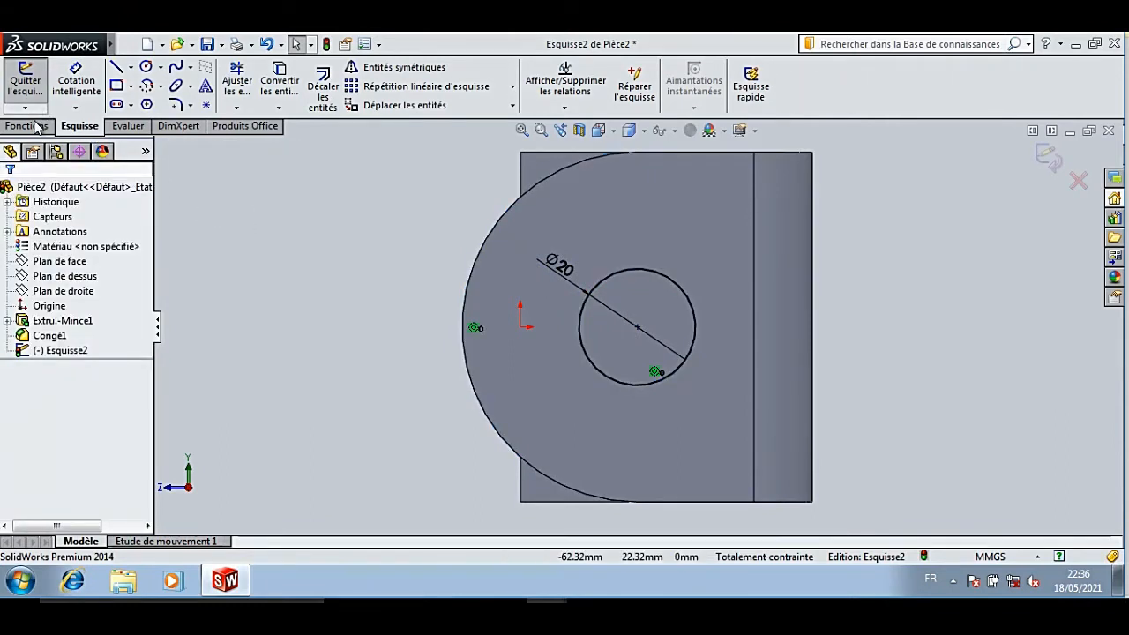
# Cut the circle through the flange with a blind (Borgne) depth of 10 mm and inspect the hole.
pyautogui.click(32, 90)
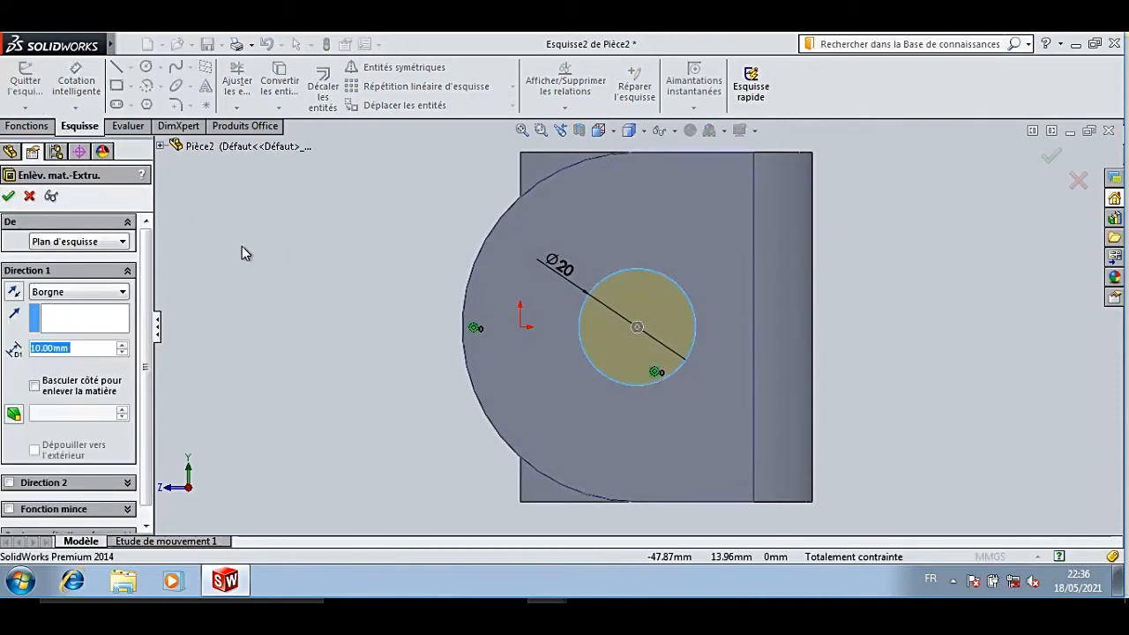
pyautogui.click(7, 196)
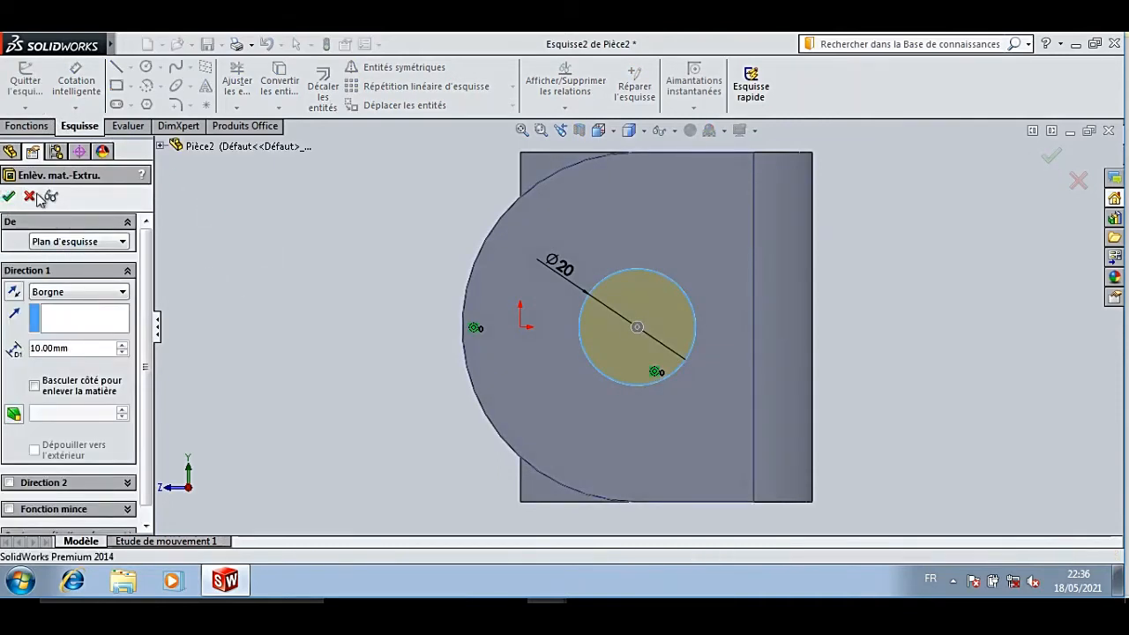
pyautogui.press('Right')
pyautogui.press('Right')
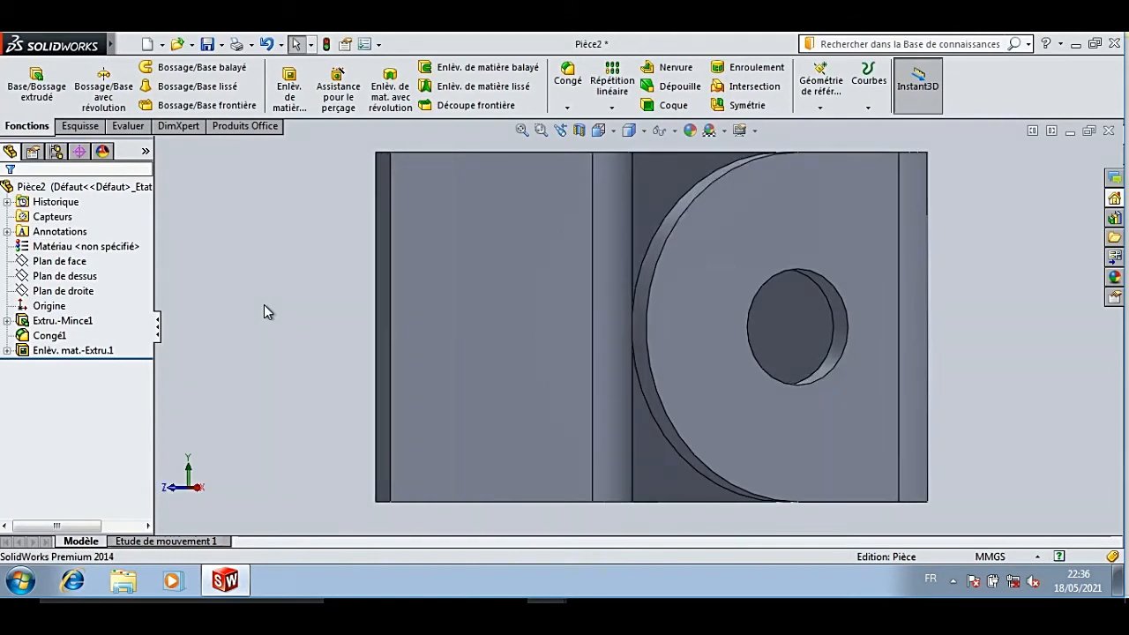
pyautogui.press('Down')
pyautogui.press('Left')
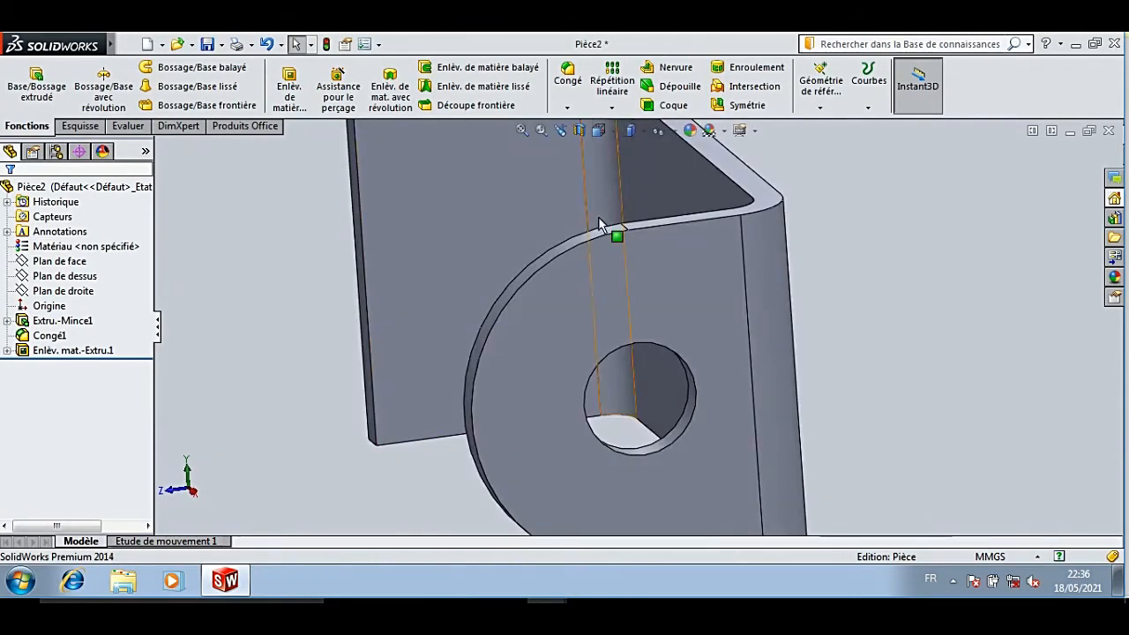
# Open a new sketch on the rounded flange's outer face and draw a horizontal construction line from the hole's centre towards the rounded end.
pyautogui.click(623, 302)
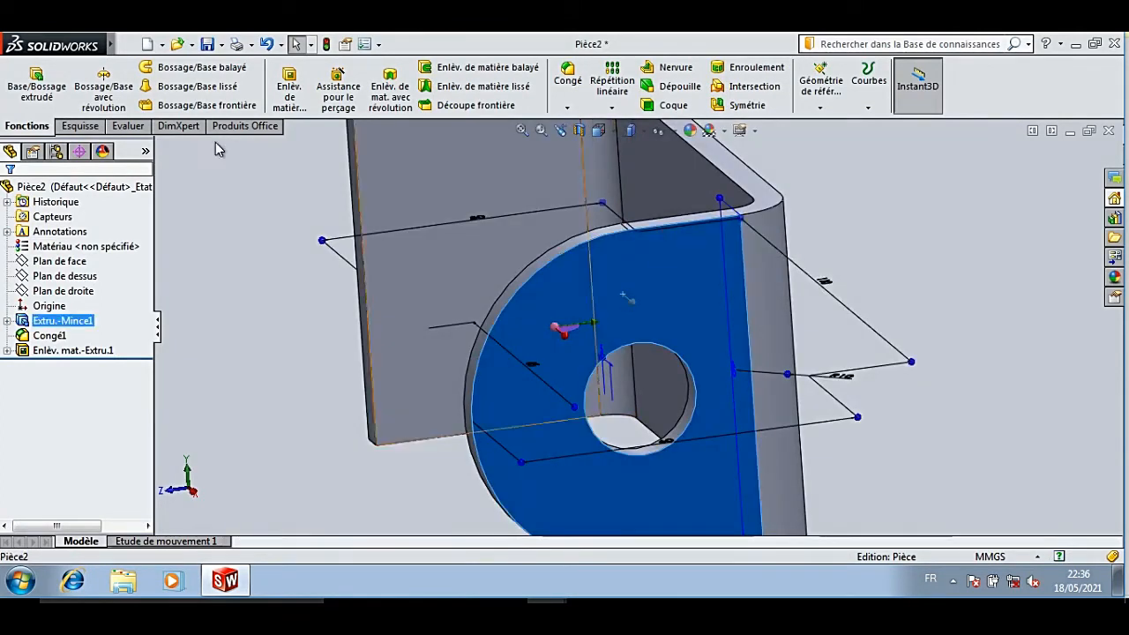
pyautogui.click(79, 126)
pyautogui.click(44, 86)
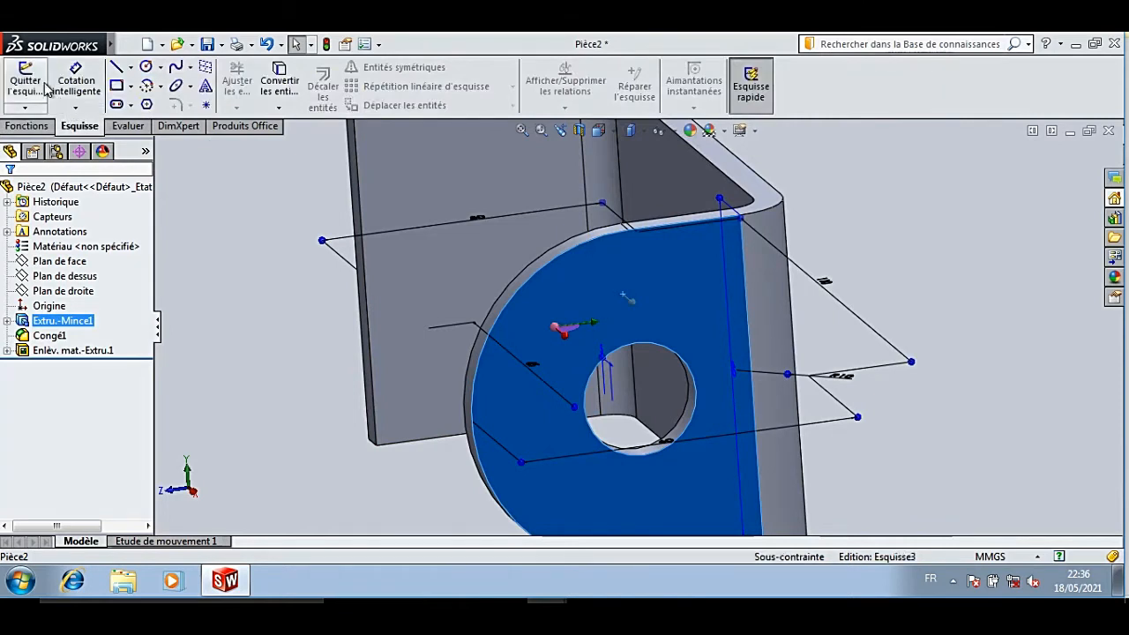
pyautogui.rightClick(69, 371)
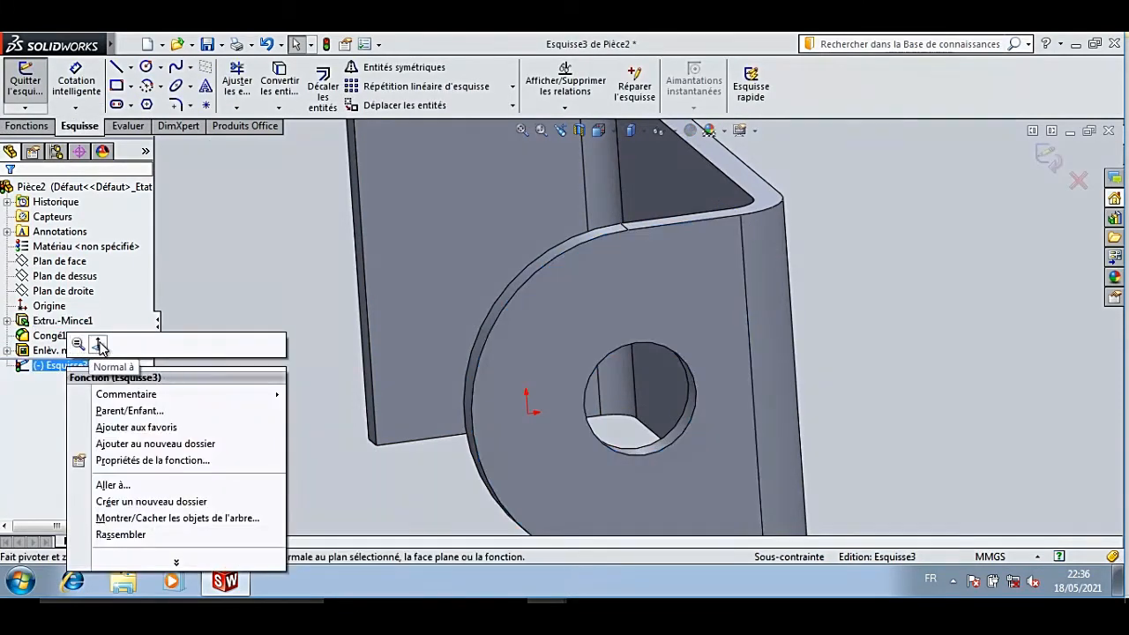
pyautogui.click(98, 344)
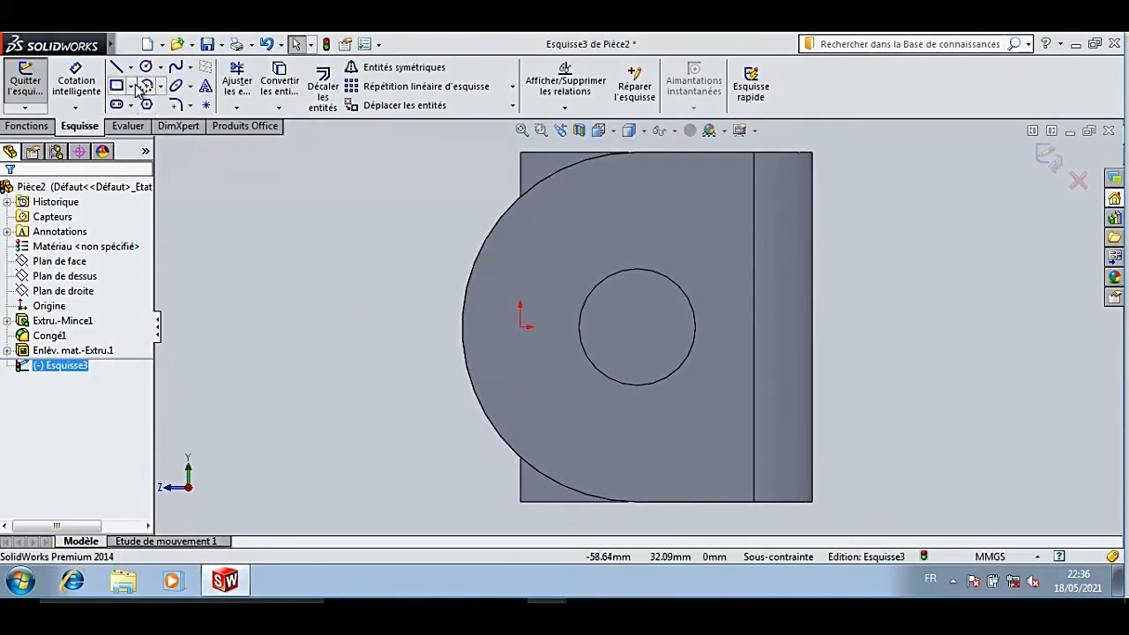
pyautogui.click(130, 68)
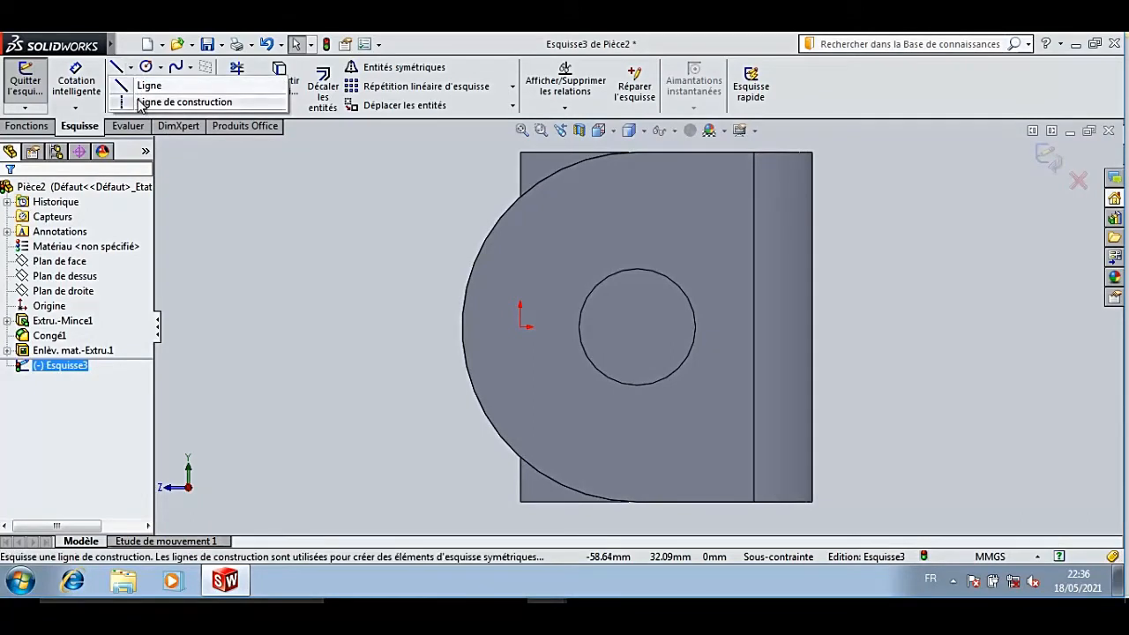
pyautogui.click(167, 99)
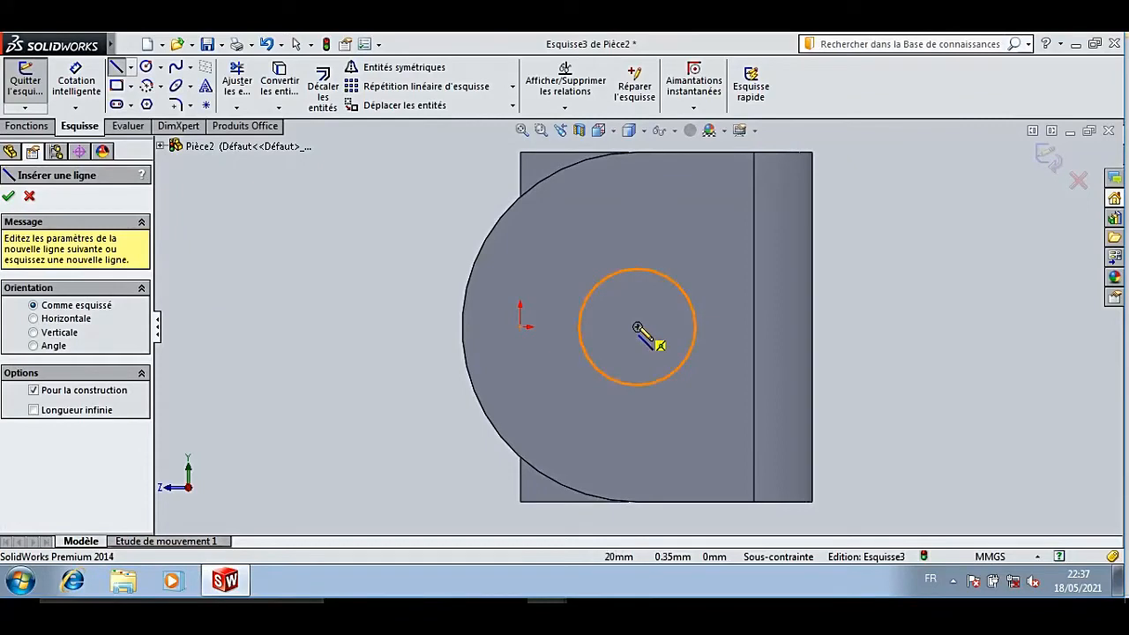
pyautogui.click(636, 327)
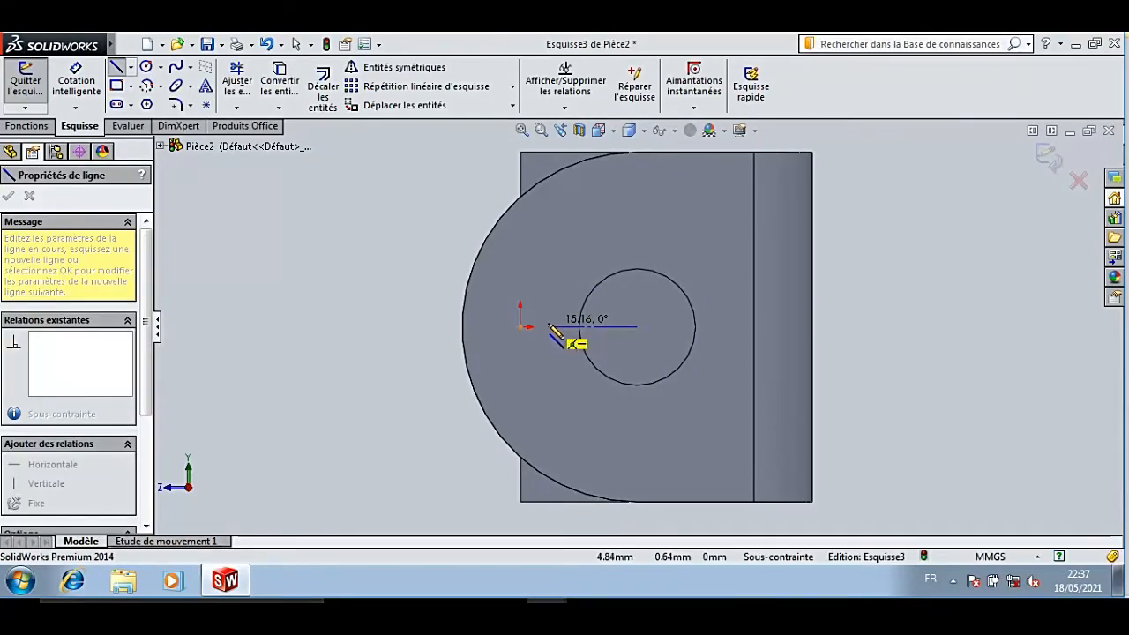
pyautogui.click(532, 328)
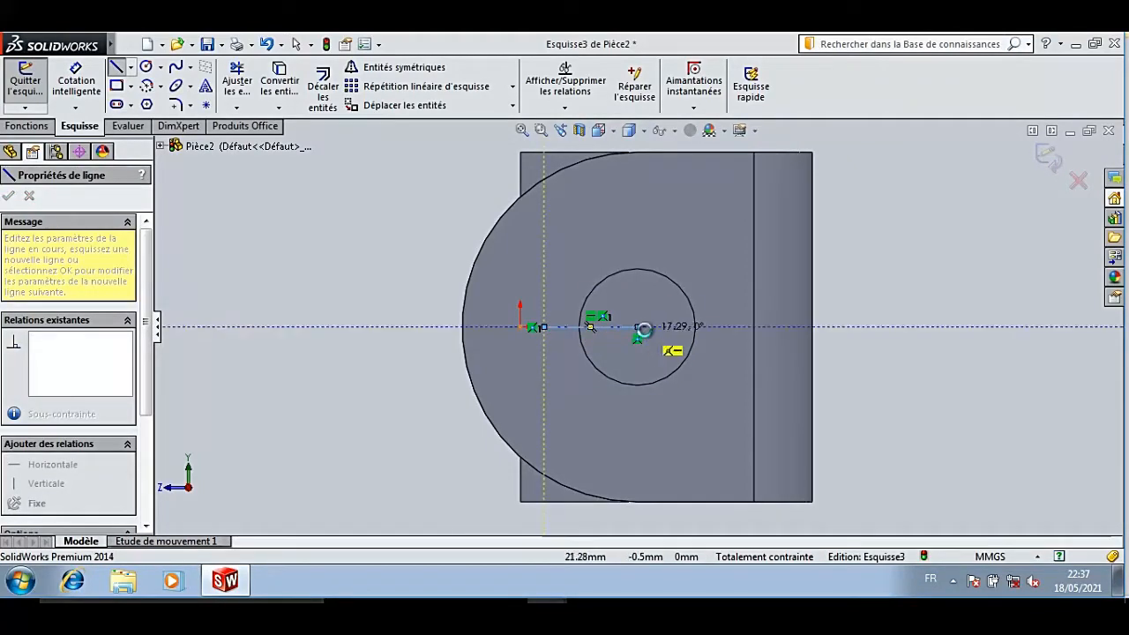
pyautogui.press('Escape')
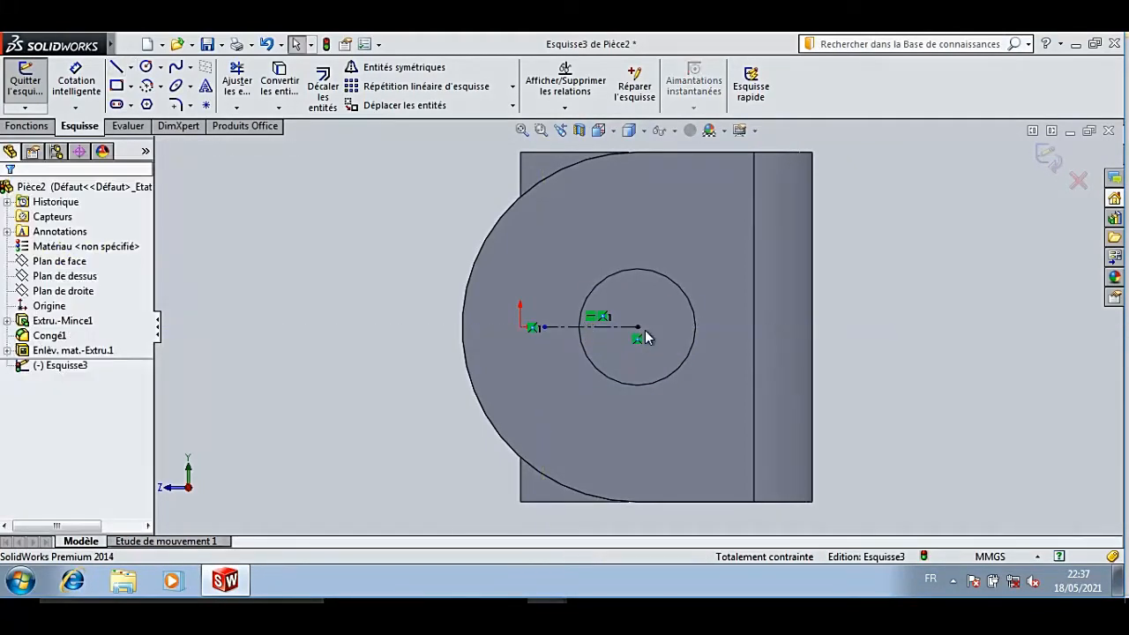
# Draw a circle about 43 mm in diameter centred on the hole and convert it to construction geometry.
pyautogui.click(148, 69)
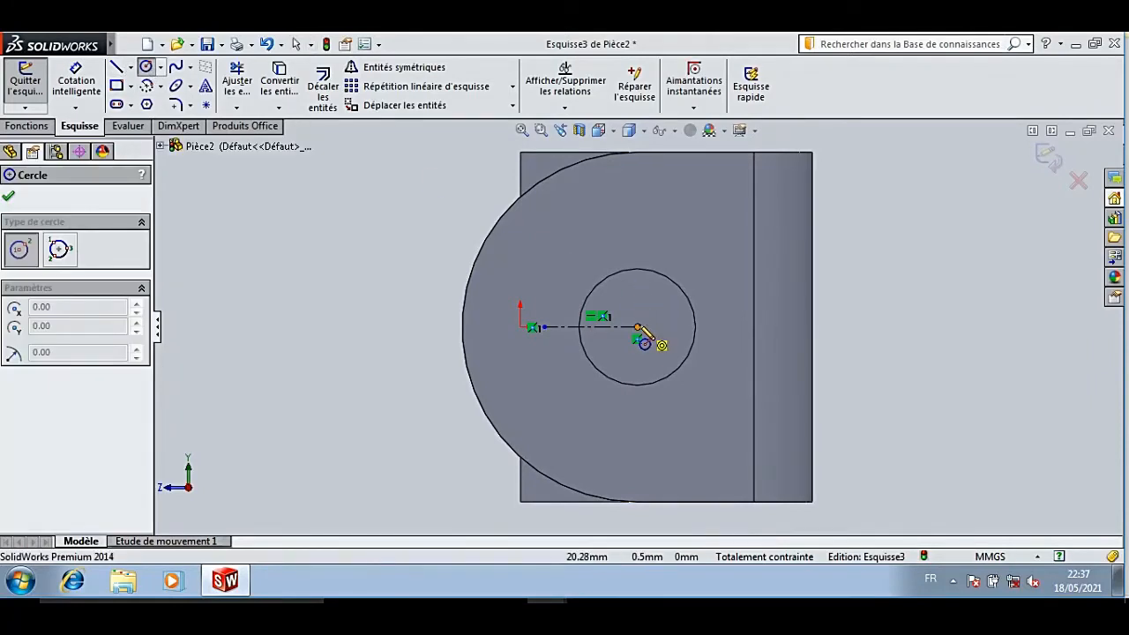
pyautogui.click(636, 327)
pyautogui.click(681, 216)
pyautogui.press('Escape')
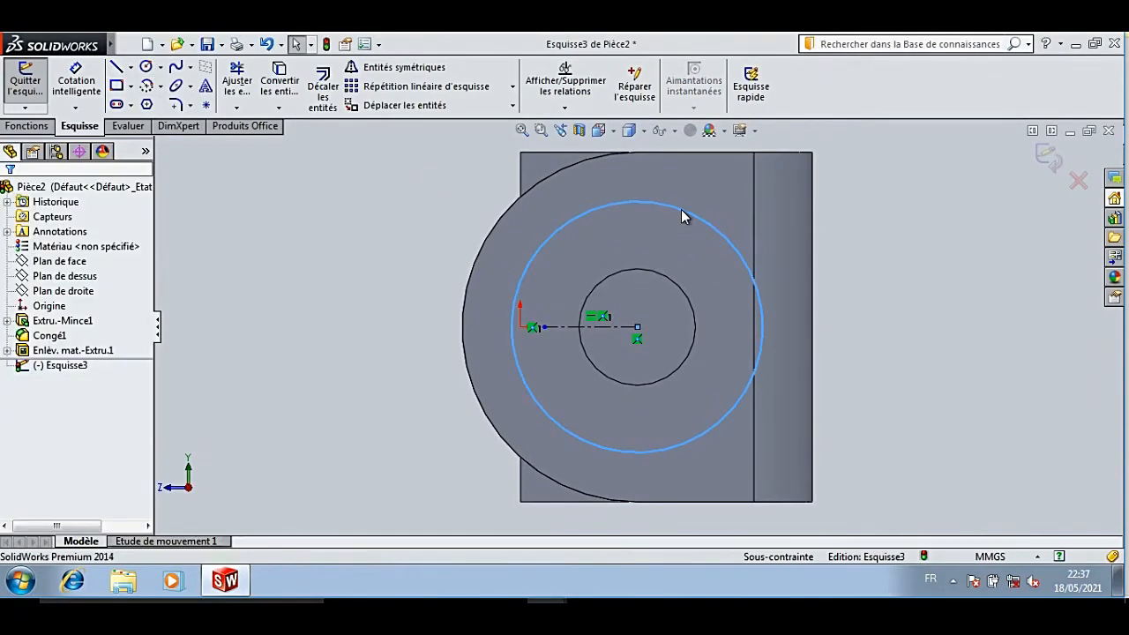
pyautogui.click(529, 277)
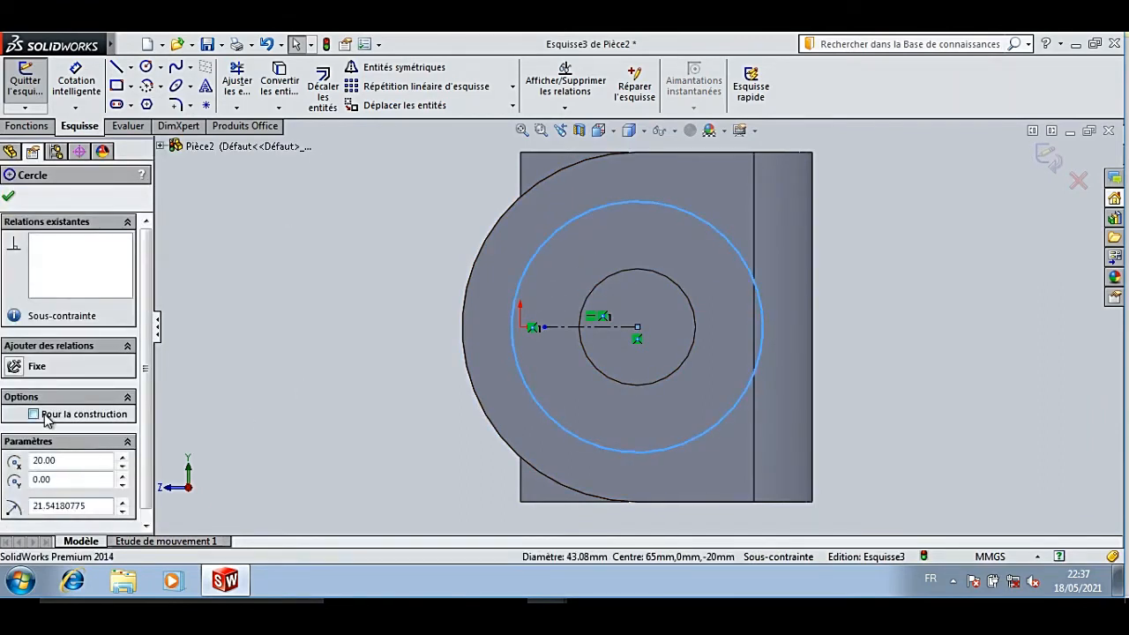
pyautogui.click(10, 199)
# Dimension the construction circle's diameter to 40 mm.
pyautogui.click(76, 84)
pyautogui.click(529, 297)
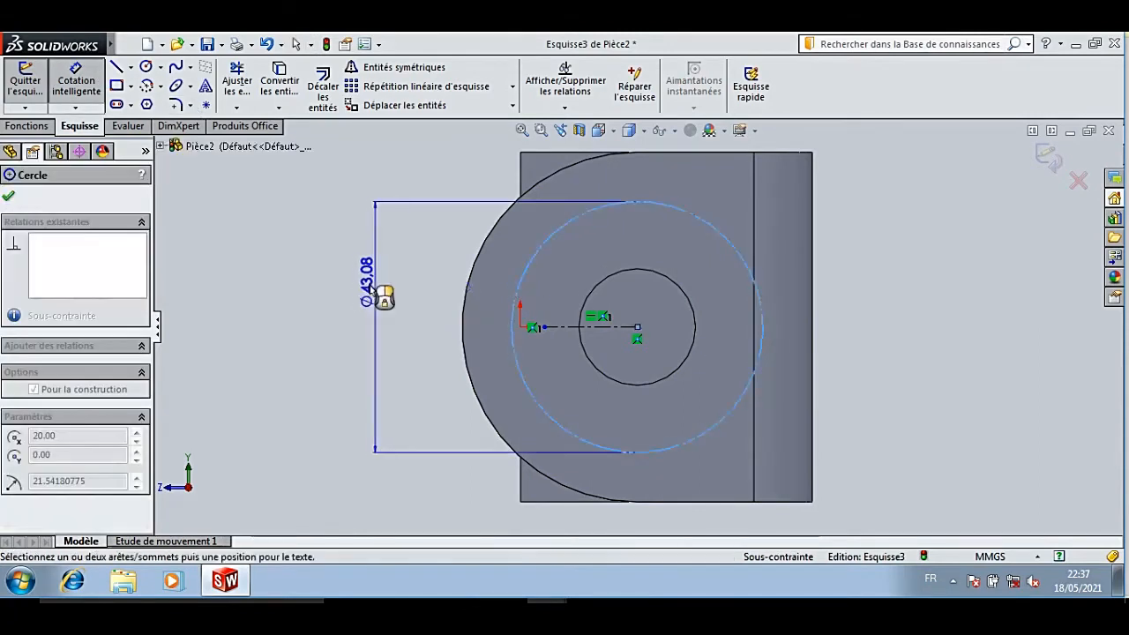
pyautogui.click(372, 296)
pyautogui.write('40')
pyautogui.press('Return')
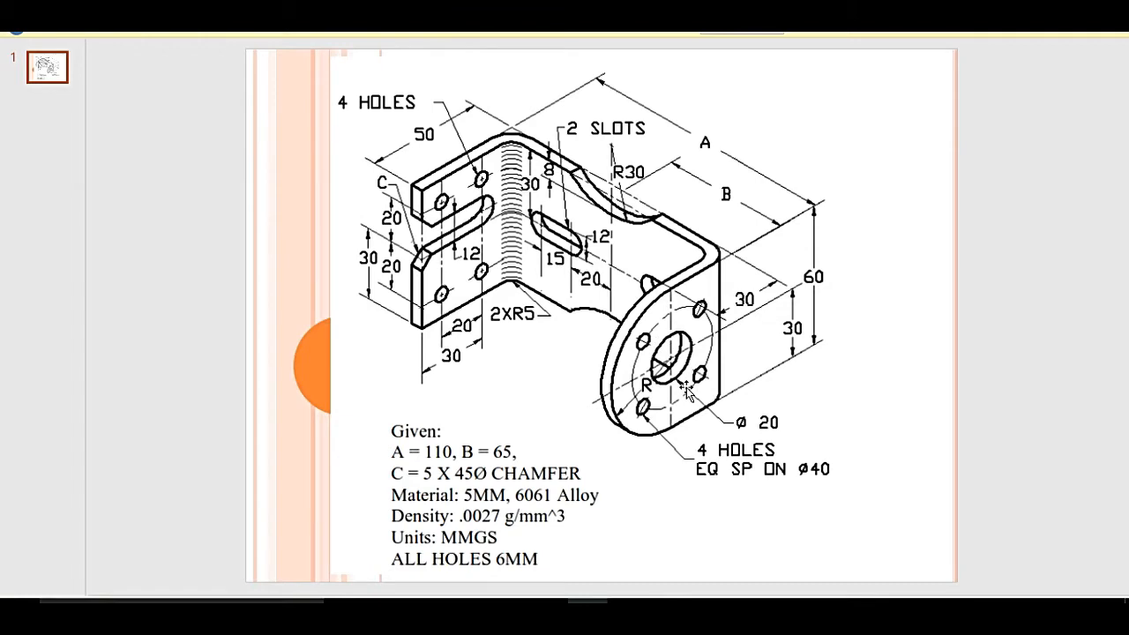
# Switch back to SolidWorks and draw a circle about 4 mm in diameter centred on the construction circle's upper part, towards the rounded end.
pyautogui.moveTo(594, 584)
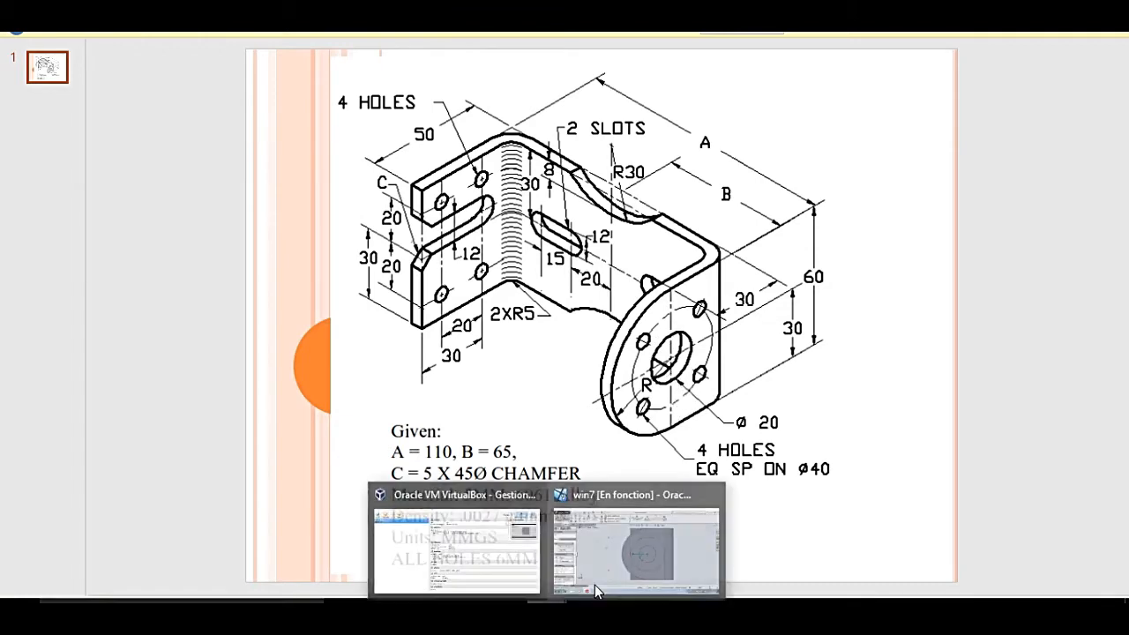
pyautogui.click(635, 538)
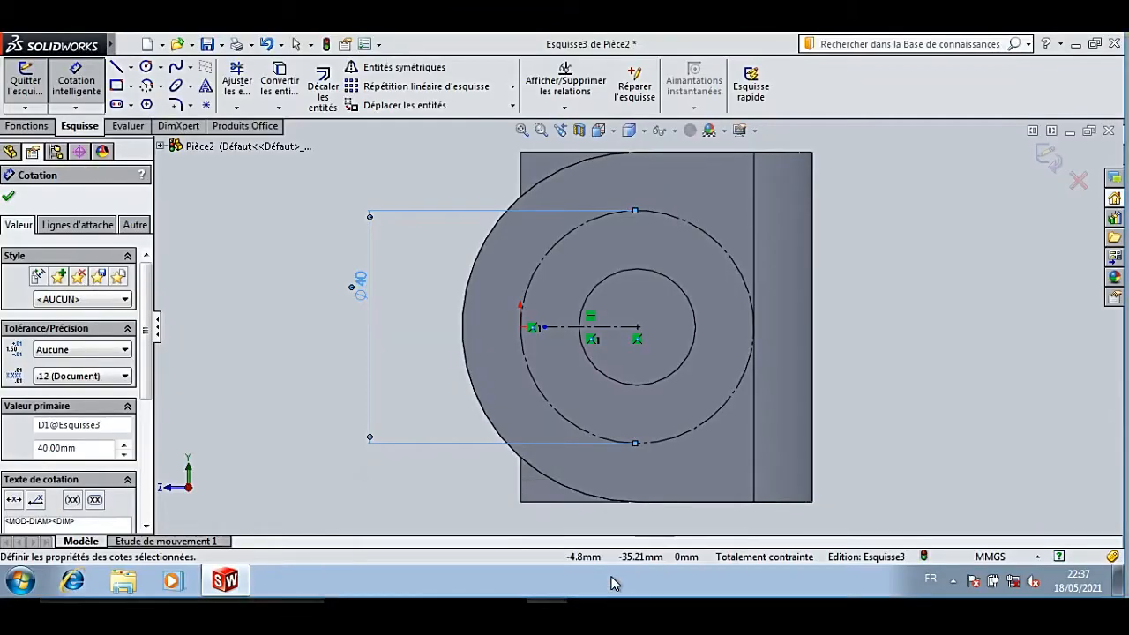
pyautogui.click(147, 66)
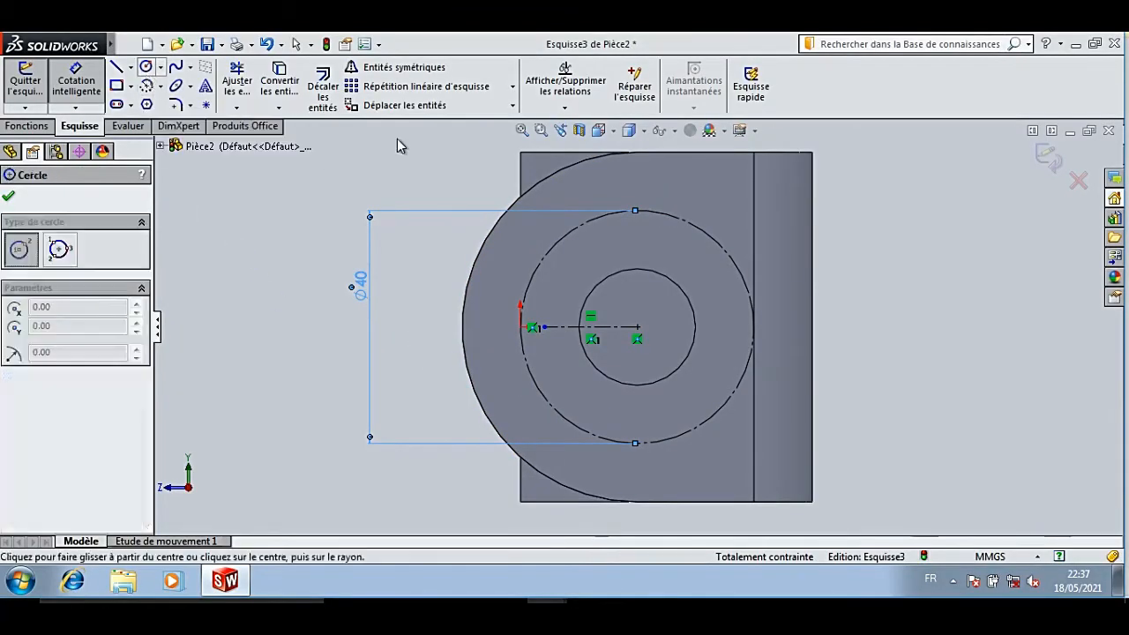
pyautogui.click(561, 237)
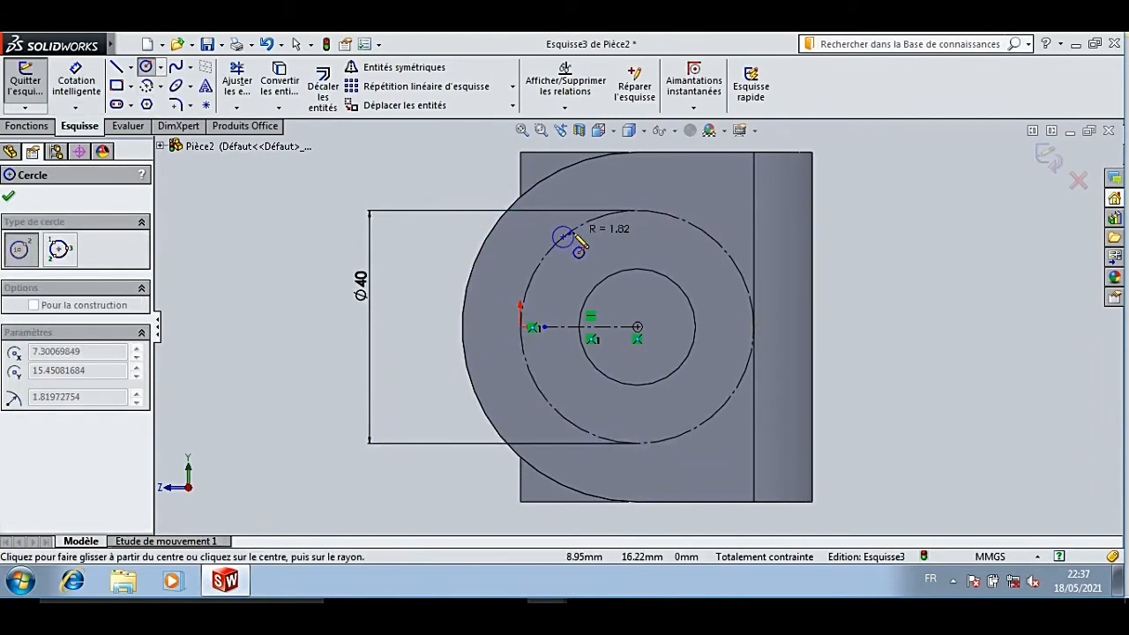
pyautogui.click(582, 246)
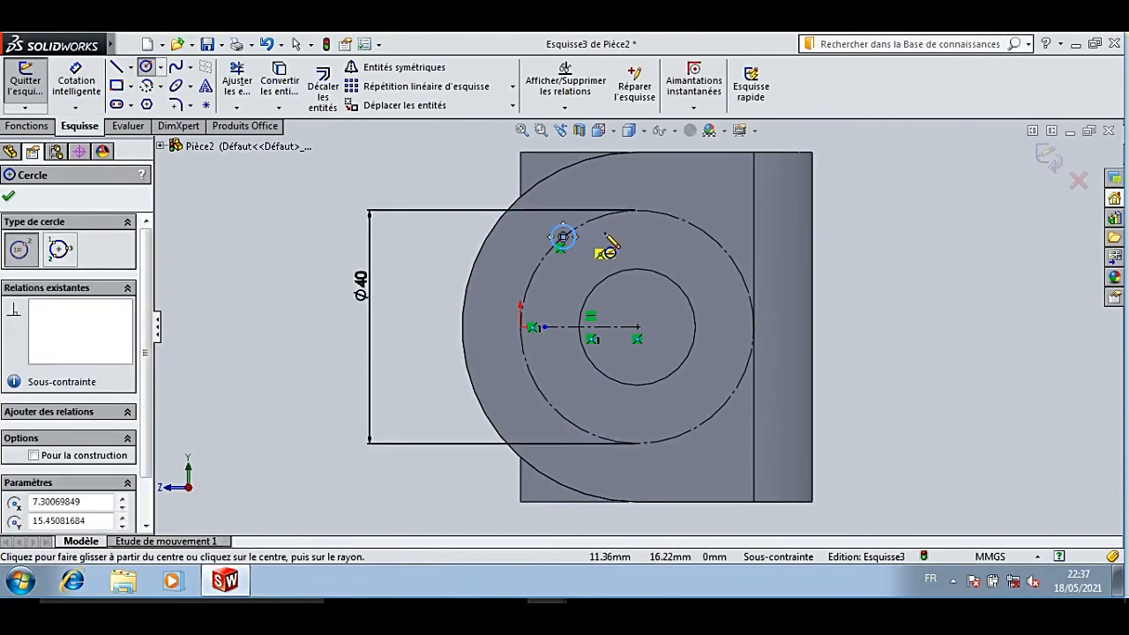
pyautogui.press('Escape')
# Dimension the small circle's diameter to 6 mm.
pyautogui.click(76, 81)
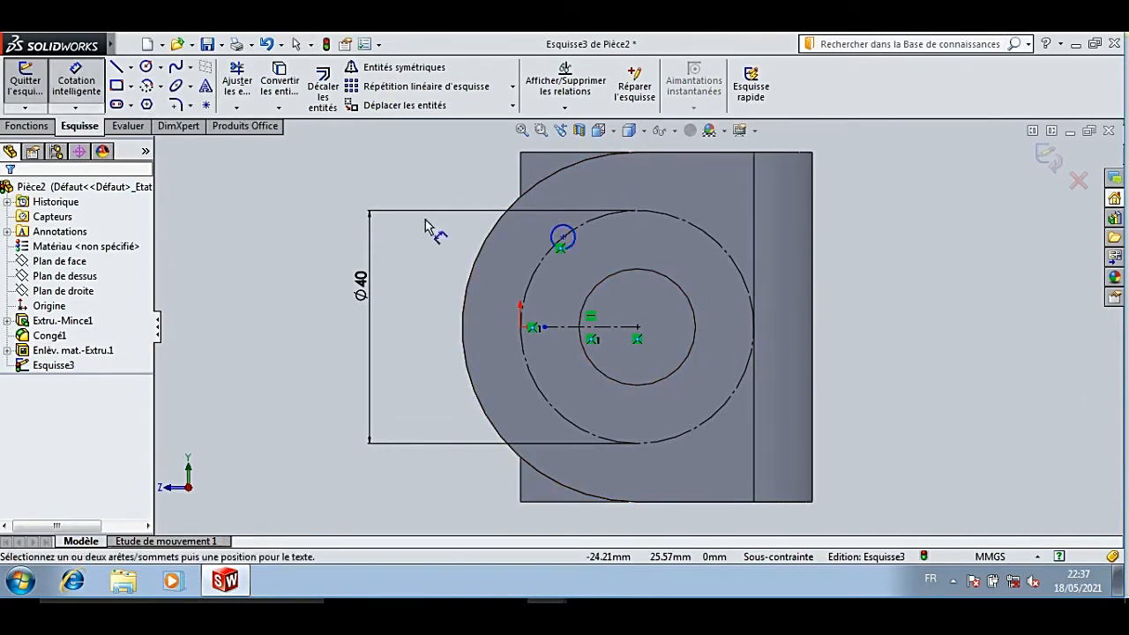
pyautogui.click(556, 234)
pyautogui.click(531, 238)
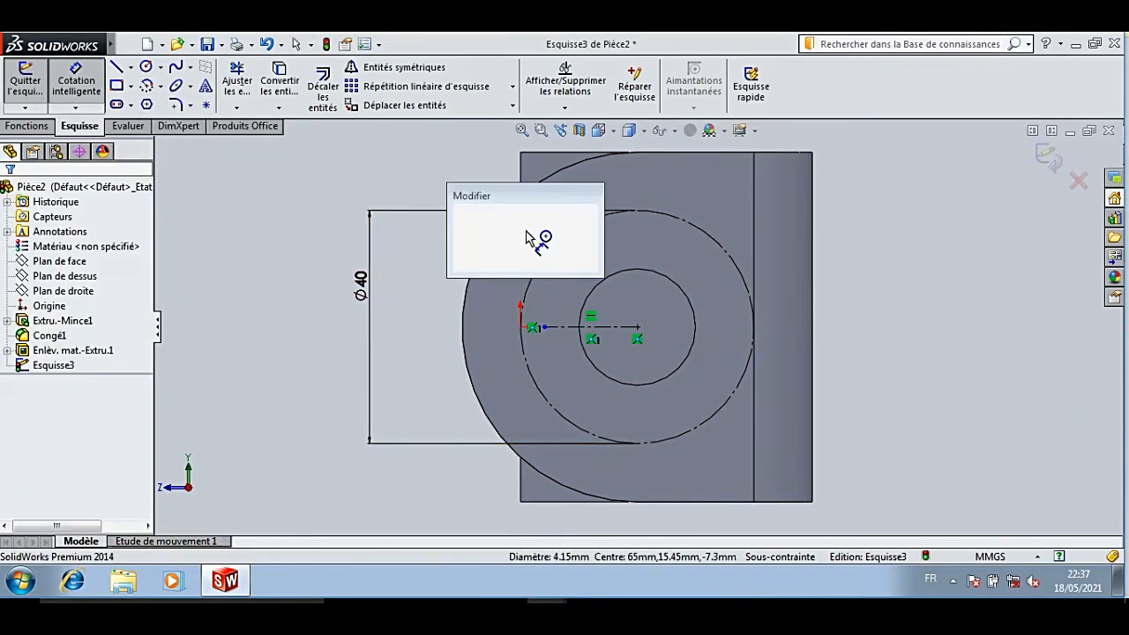
pyautogui.write('6')
pyautogui.press('Return')
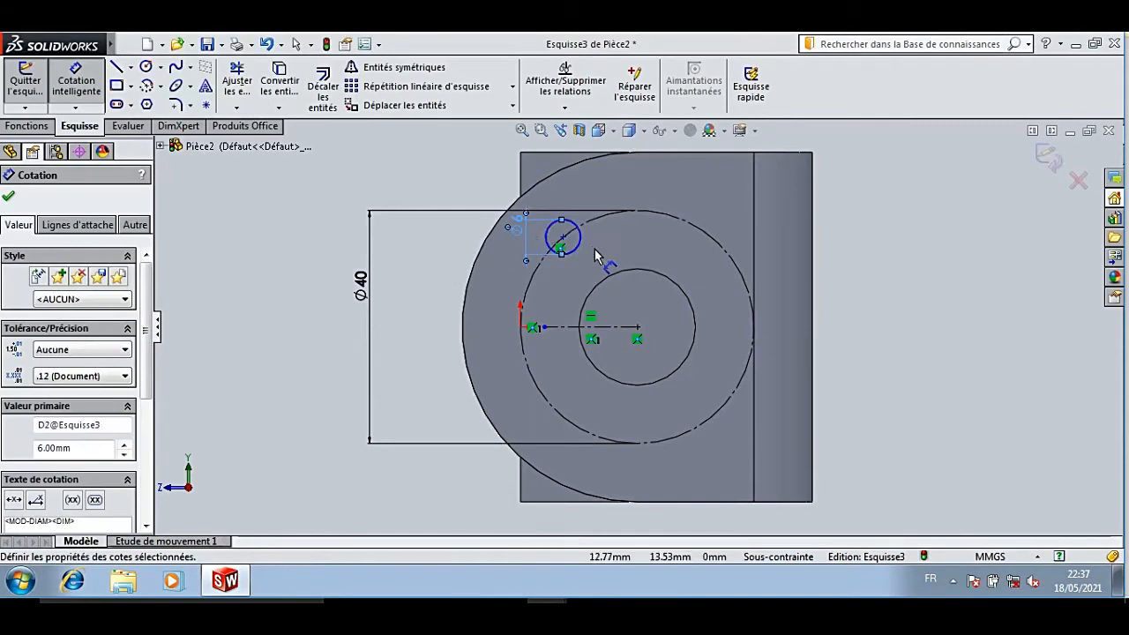
# Draw a construction line from the small circle's centre to the centre of the large hole.
pyautogui.click(130, 67)
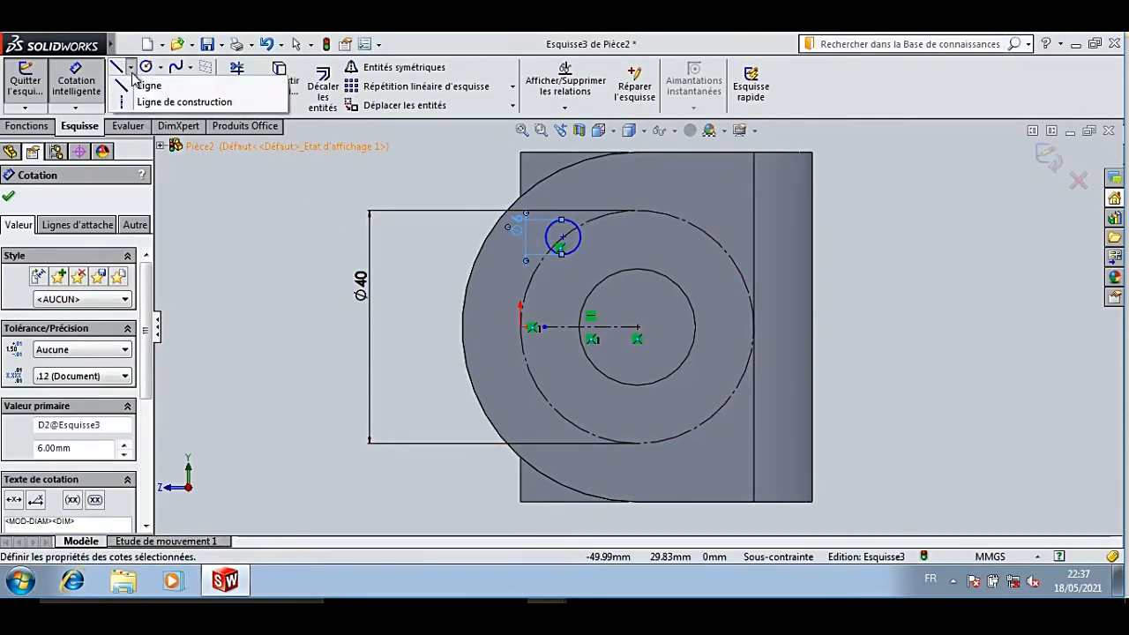
pyautogui.click(163, 97)
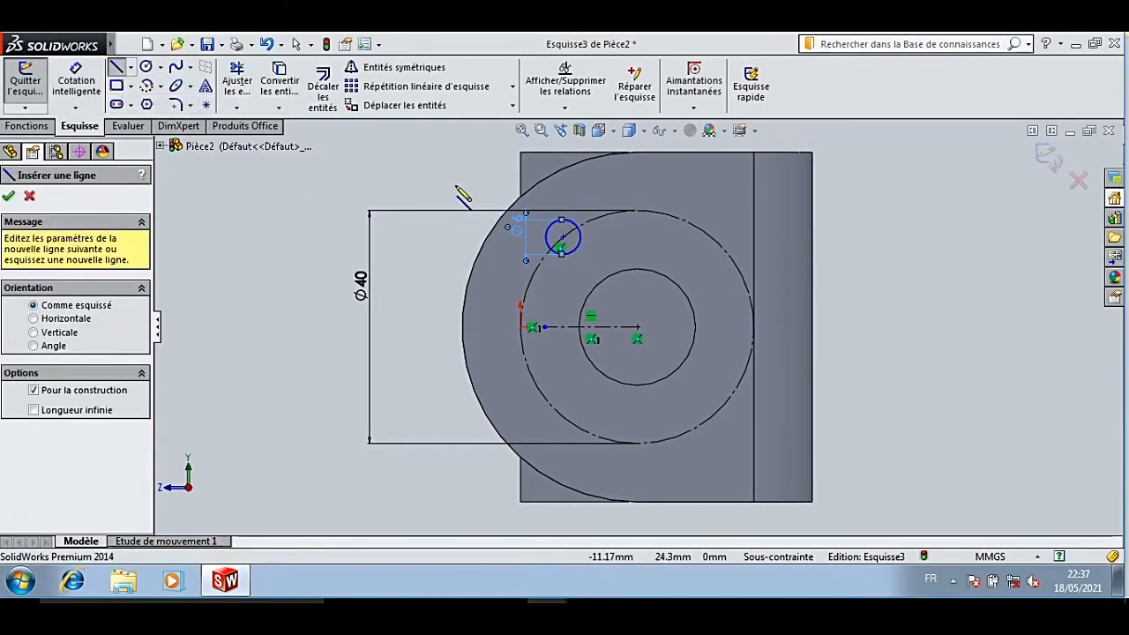
pyautogui.click(562, 236)
pyautogui.click(637, 327)
pyautogui.press('Escape')
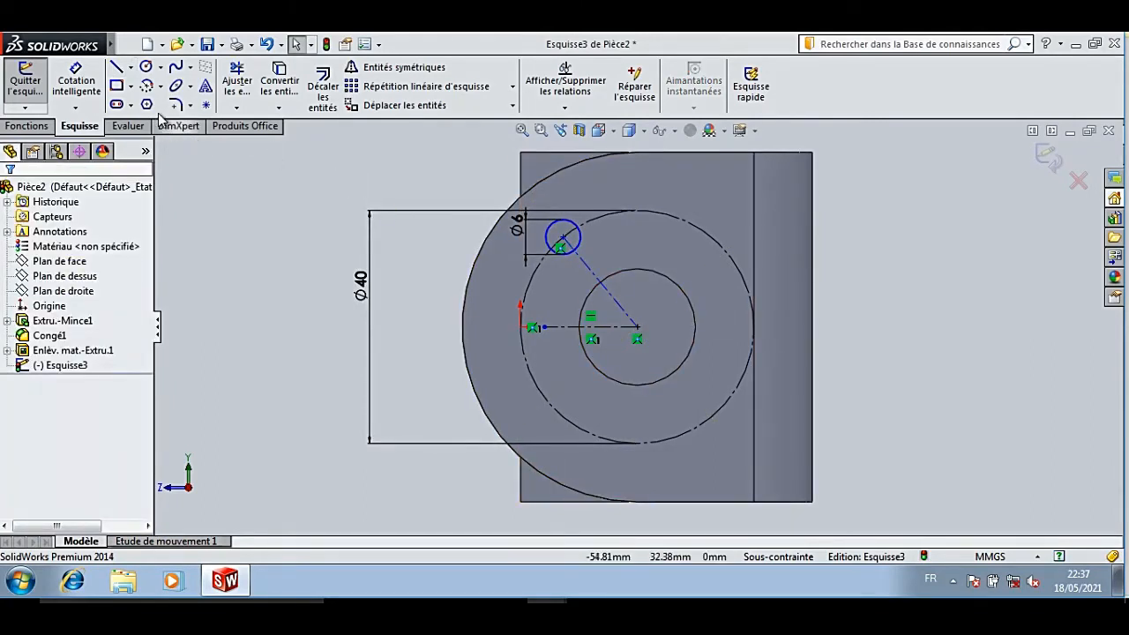
# Dimension the angle between the slanted and horizontal construction lines to 45 degrees.
pyautogui.click(86, 76)
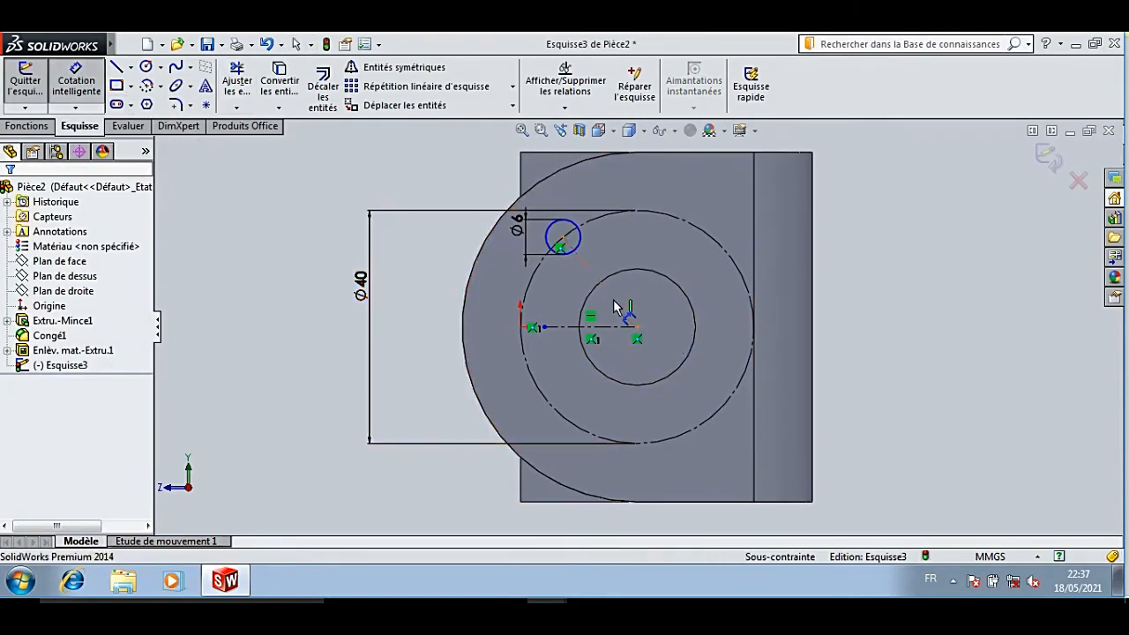
pyautogui.click(623, 309)
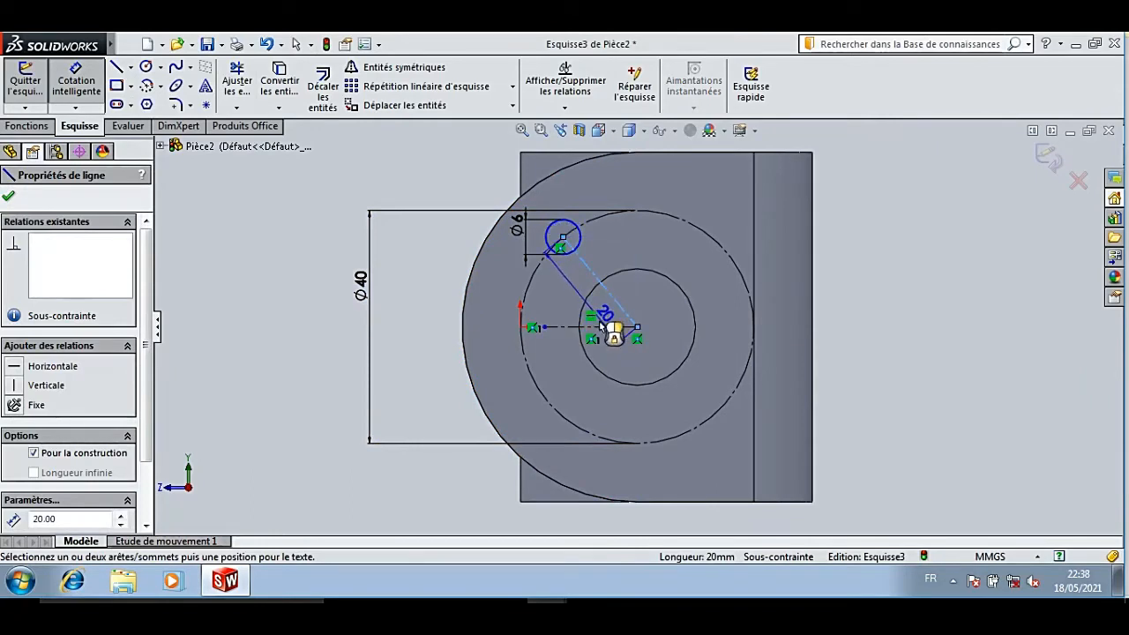
pyautogui.click(606, 326)
pyautogui.click(585, 315)
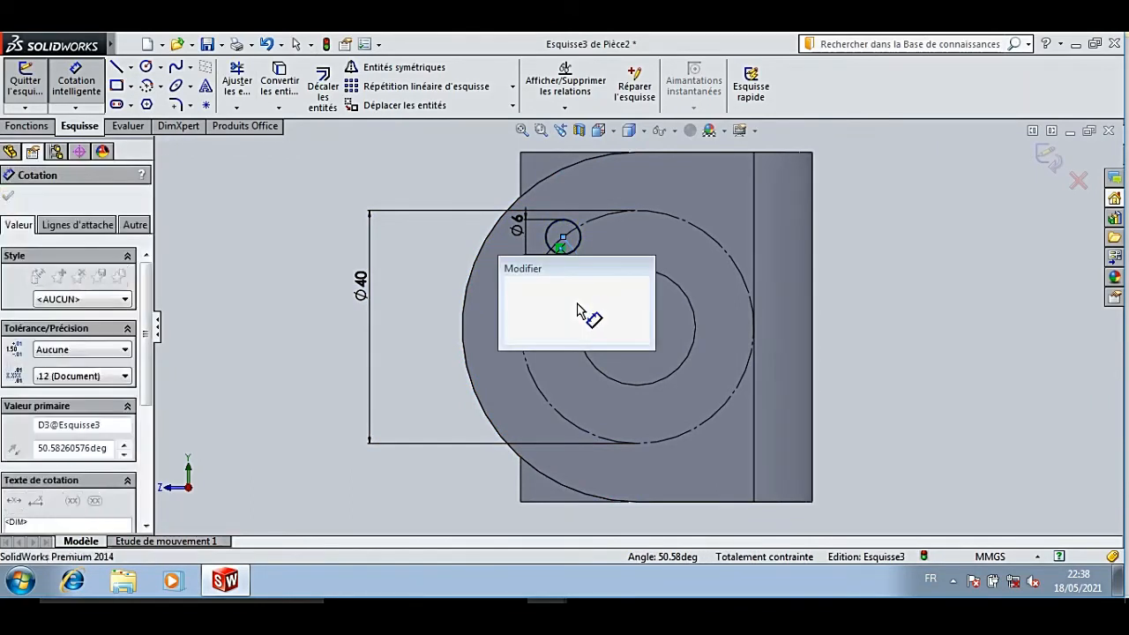
pyautogui.write('45')
pyautogui.press('Return')
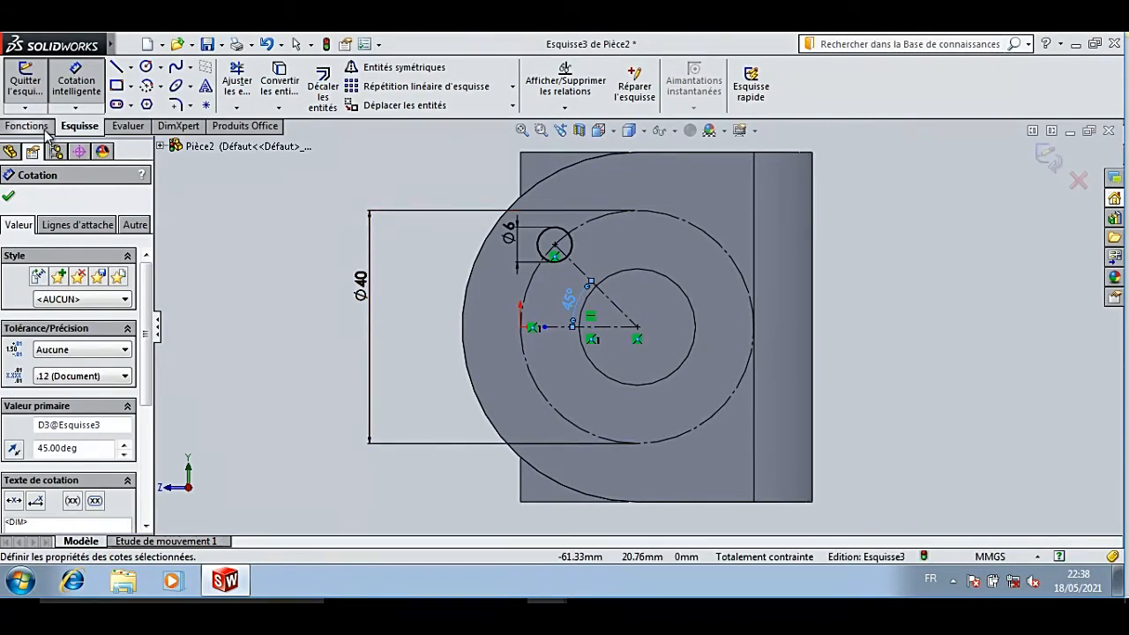
pyautogui.click(513, 87)
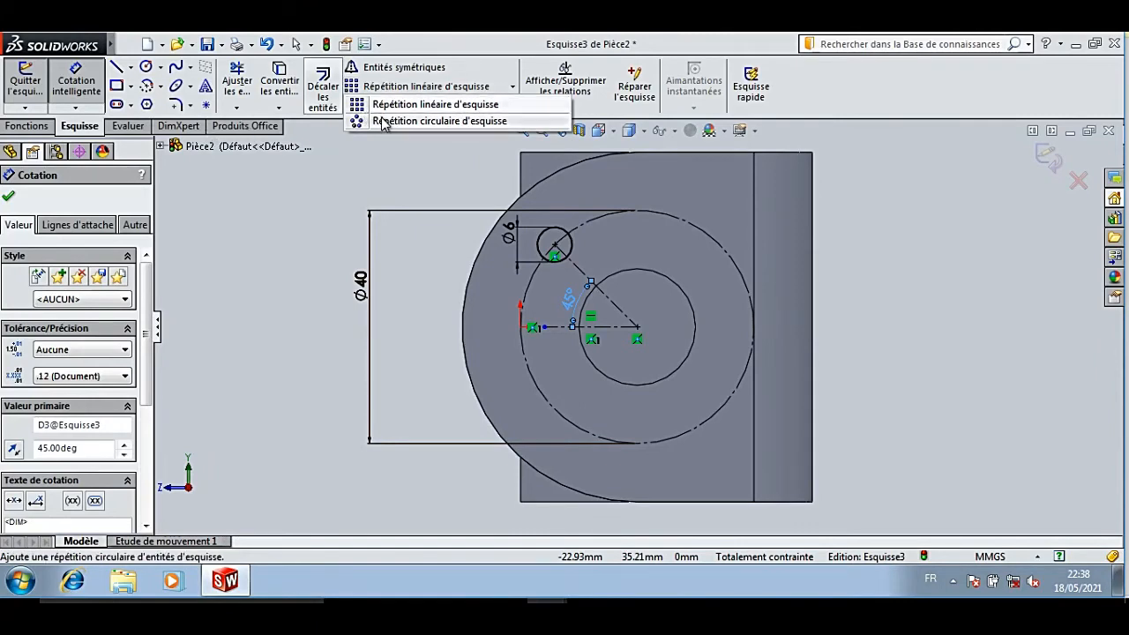
pyautogui.click(27, 86)
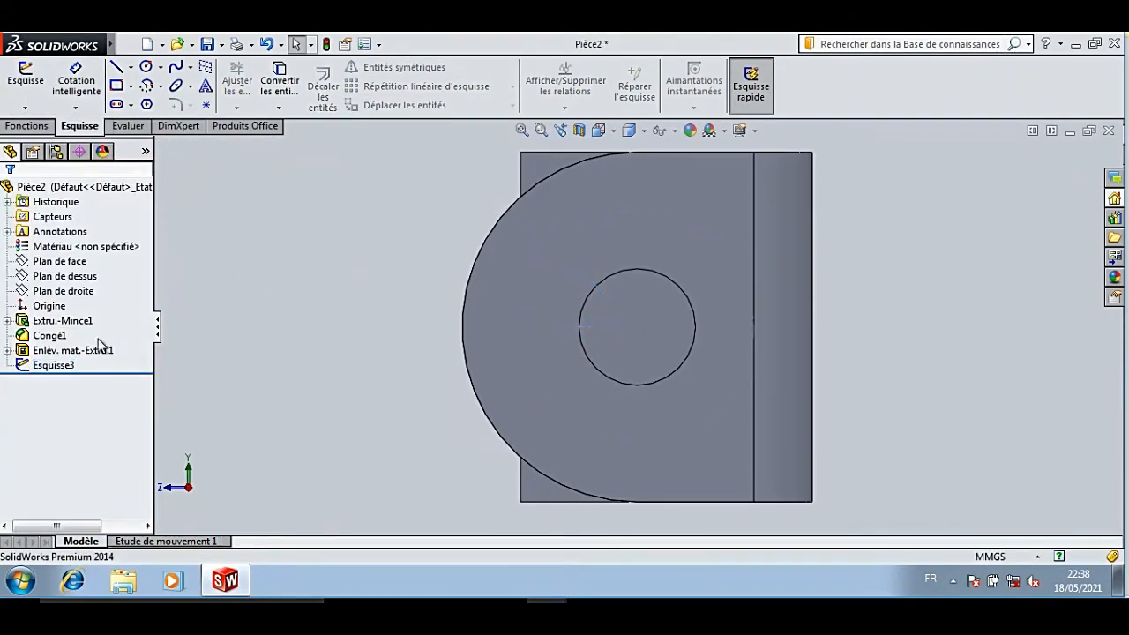
pyautogui.rightClick(53, 364)
pyautogui.click(64, 295)
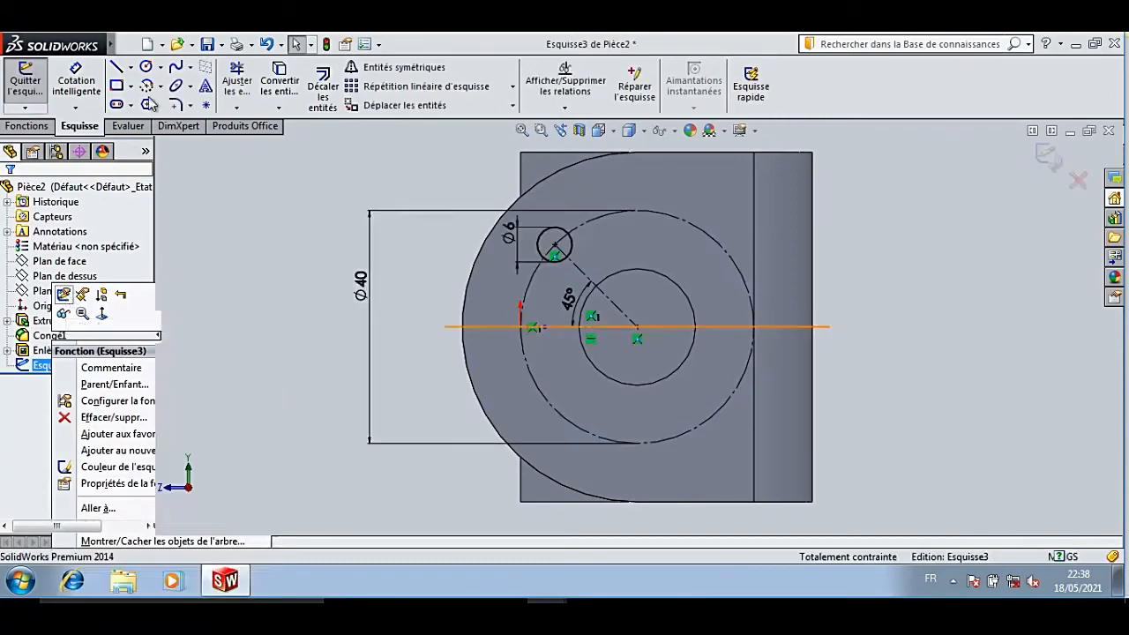
# Cut the 6 mm circle through the flange with a blind (Borgne) depth of 10 mm.
pyautogui.click(26, 126)
pyautogui.click(289, 88)
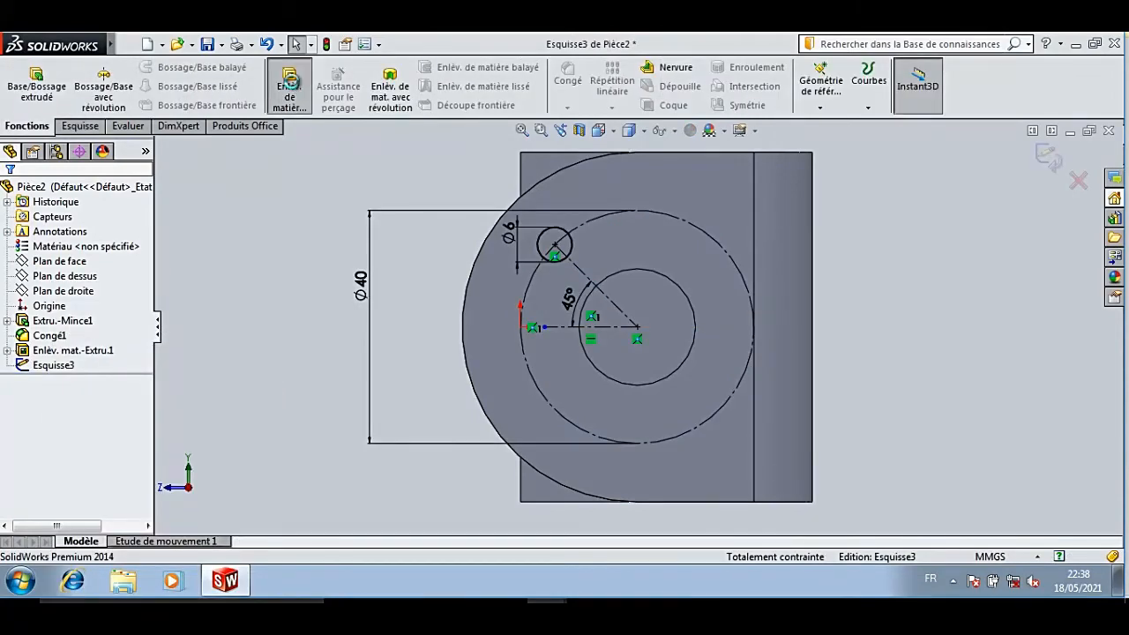
pyautogui.click(11, 195)
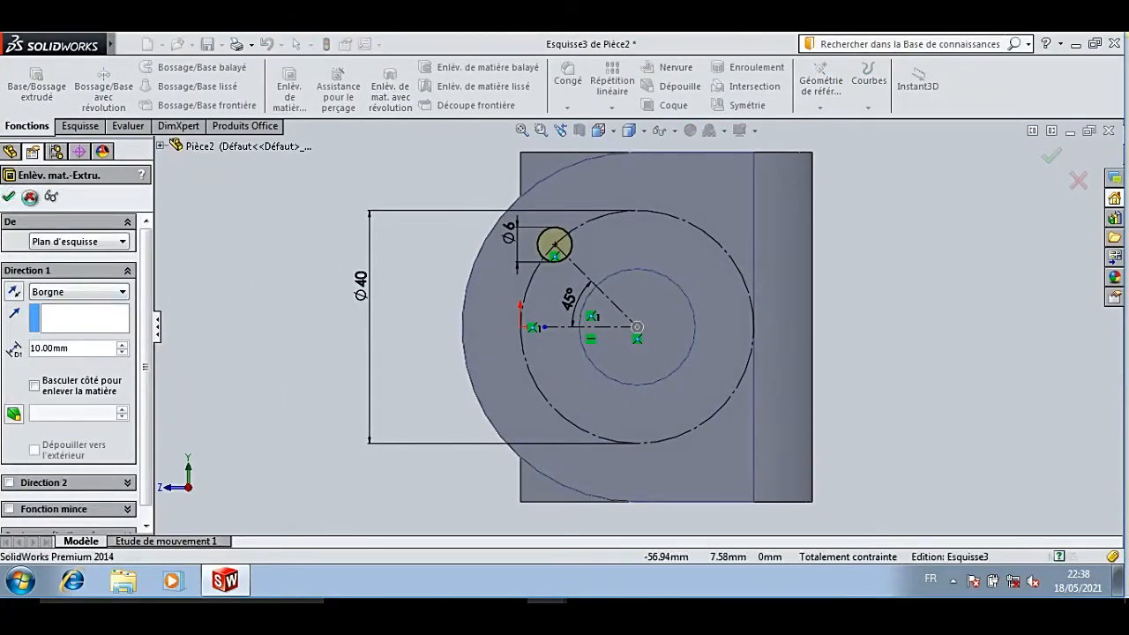
# Create a circular pattern of the 6 mm hole with 4 equally spaced instances over 360 degrees about the large hole's cylindrical face.
pyautogui.hotkey('ctrl', '7')
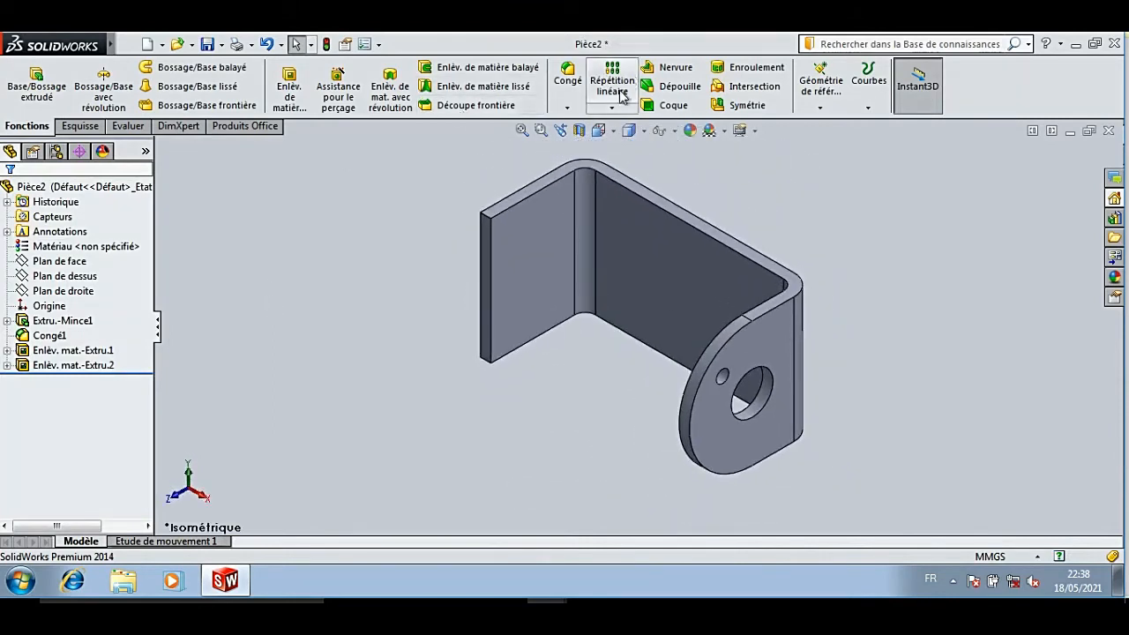
pyautogui.click(611, 107)
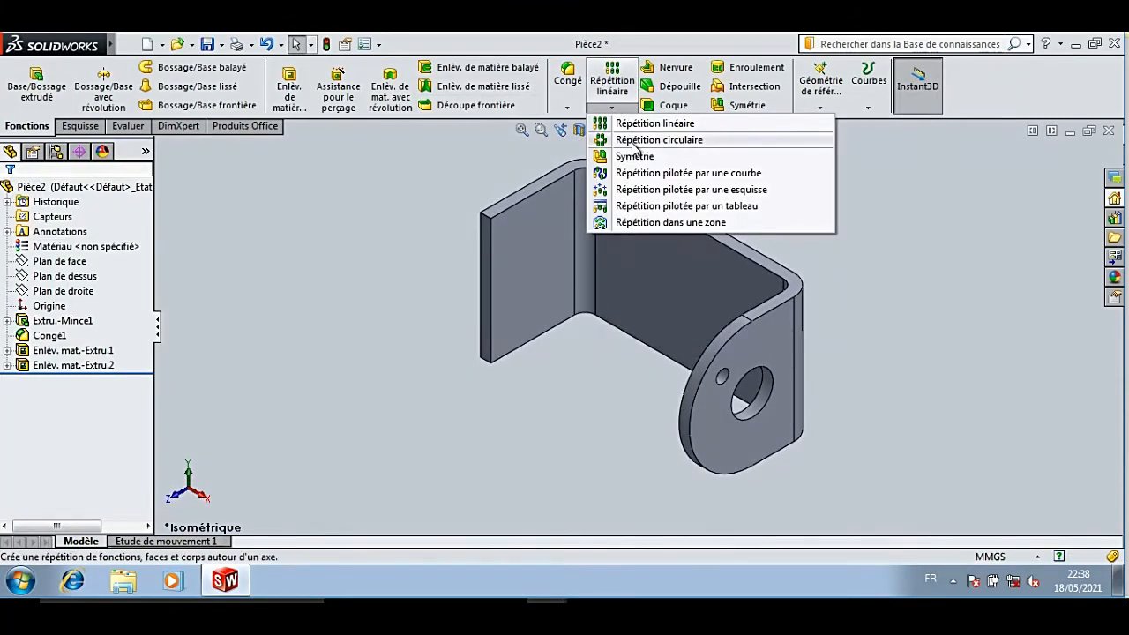
pyautogui.click(633, 141)
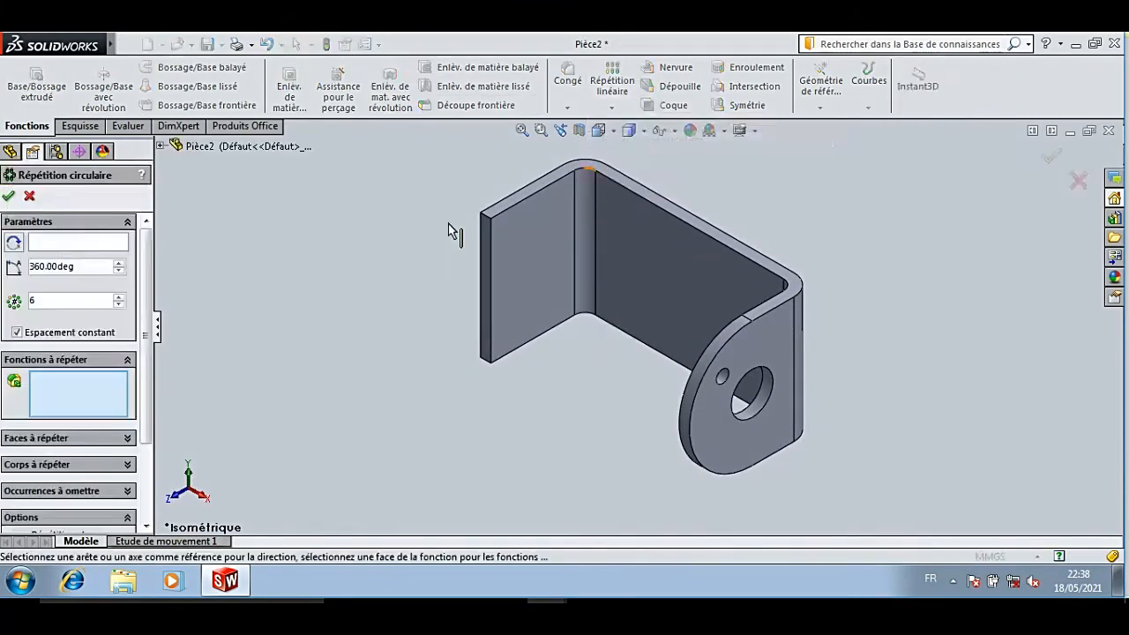
pyautogui.click(755, 410)
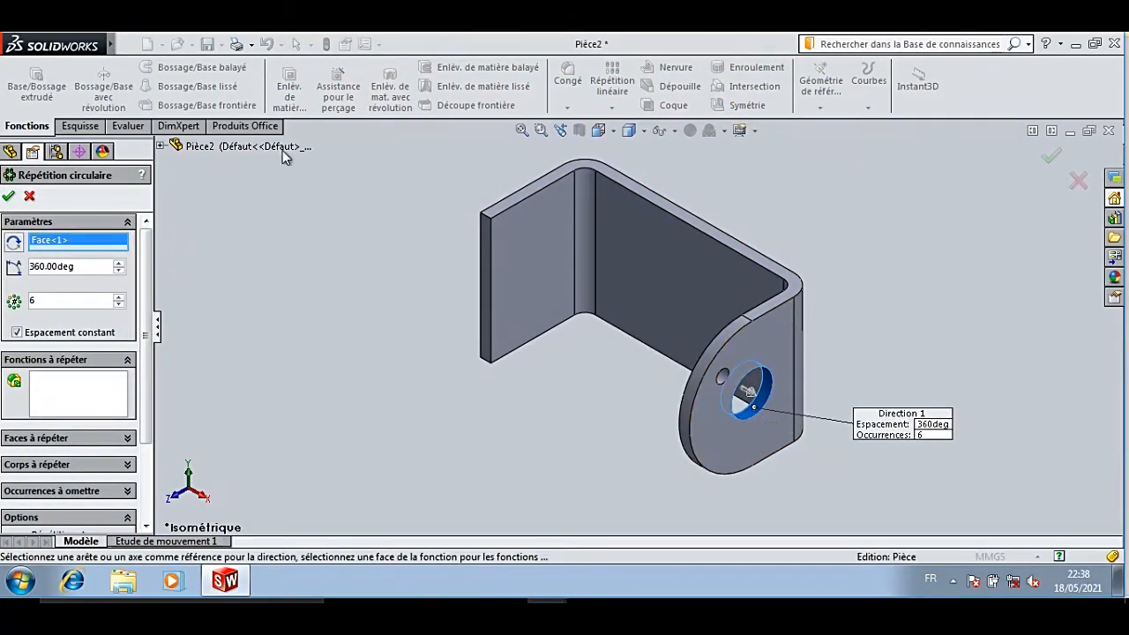
pyautogui.click(93, 392)
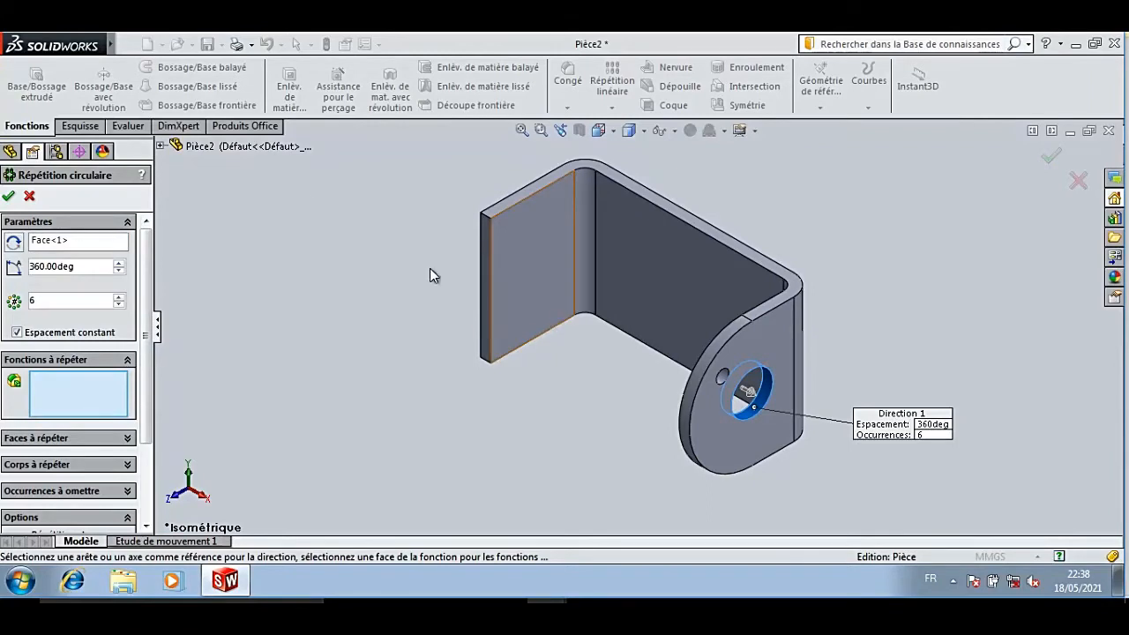
pyautogui.click(161, 146)
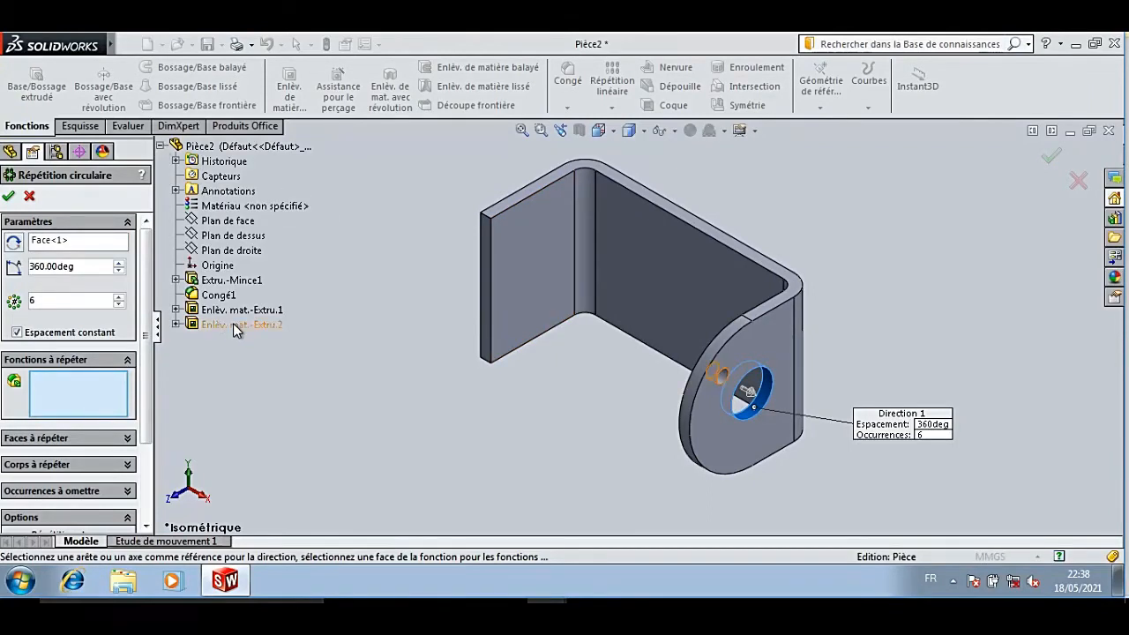
pyautogui.click(234, 324)
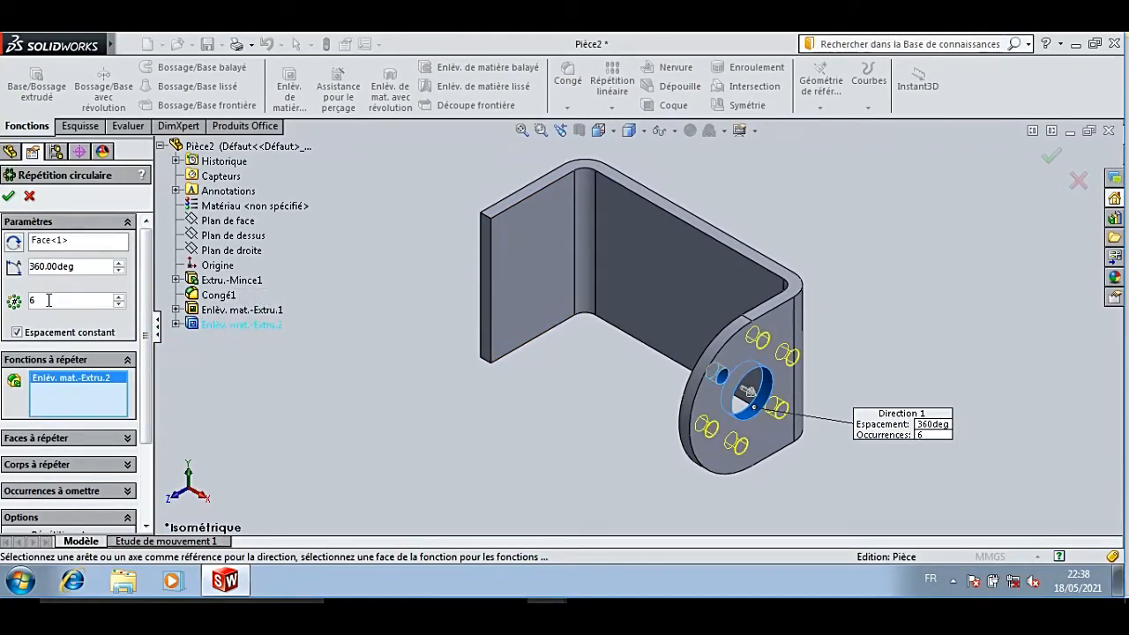
pyautogui.click(119, 304)
pyautogui.click(119, 304)
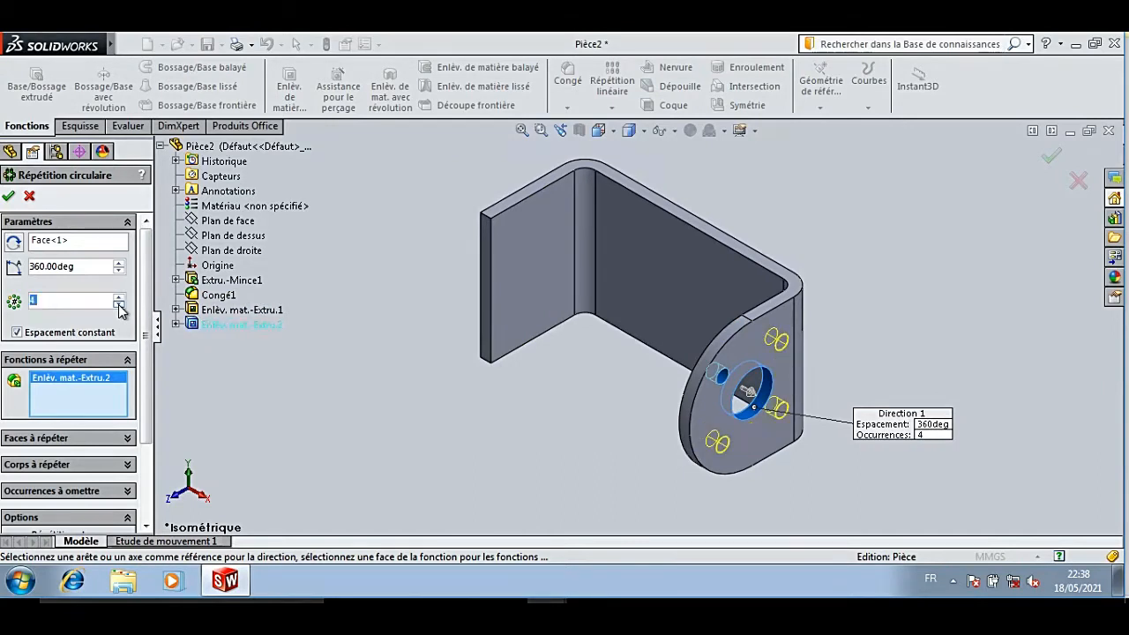
pyautogui.click(8, 196)
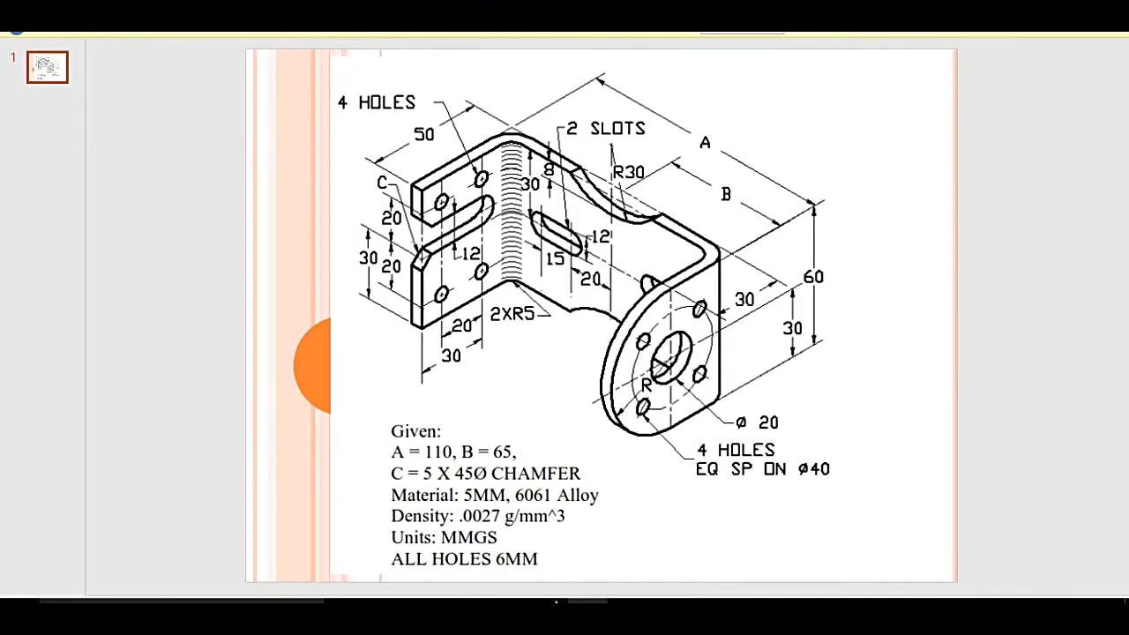
# Switch back to SolidWorks and open a new sketch on the outer face of the rectangular flange opposite the rounded one.
pyautogui.click(622, 565)
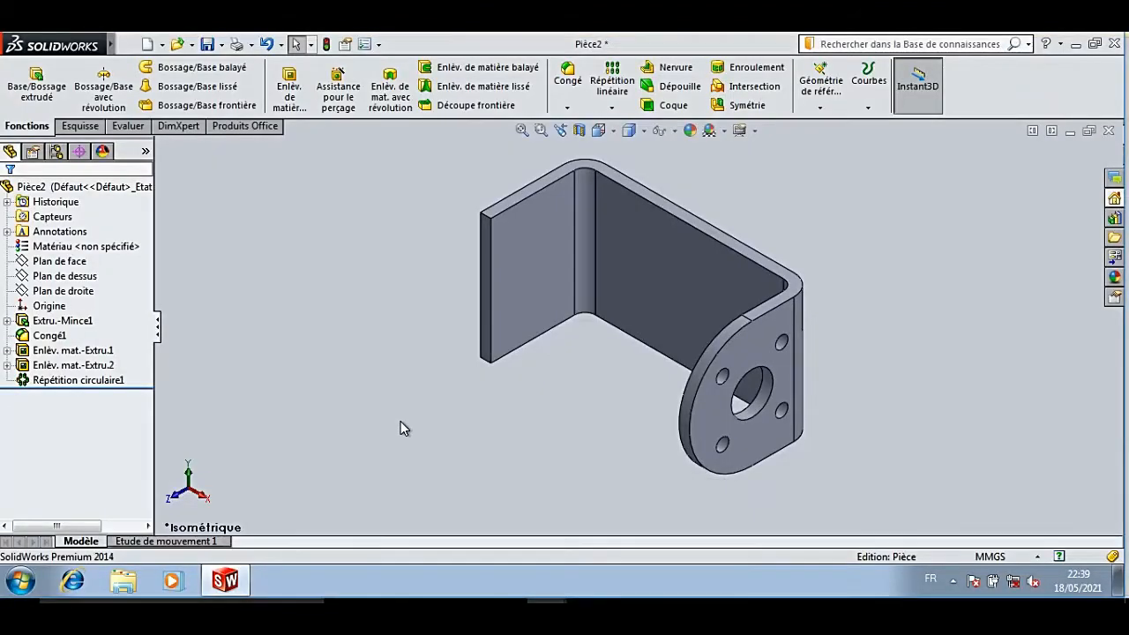
pyautogui.hotkey('ctrl', 'shift', 'z')
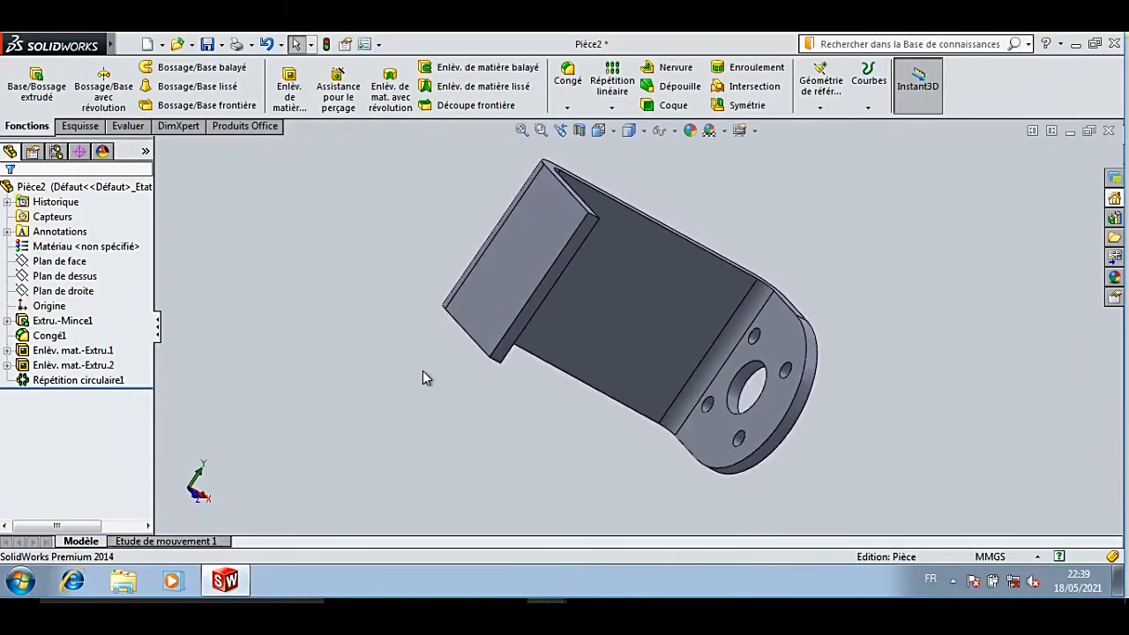
pyautogui.click(505, 292)
pyautogui.rightClick(506, 291)
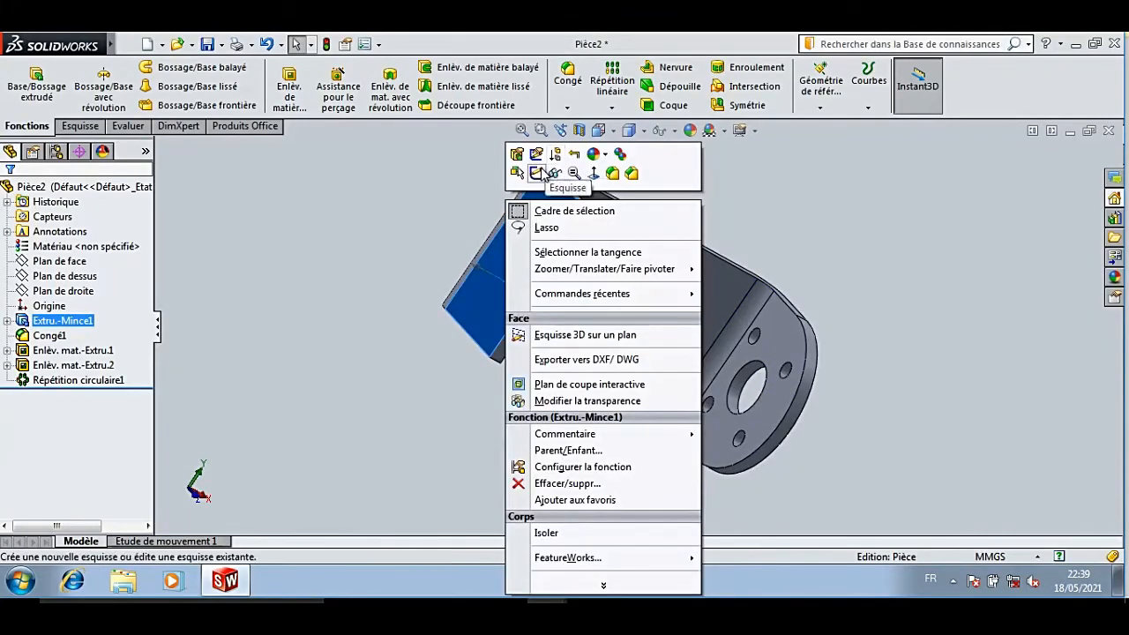
pyautogui.click(593, 173)
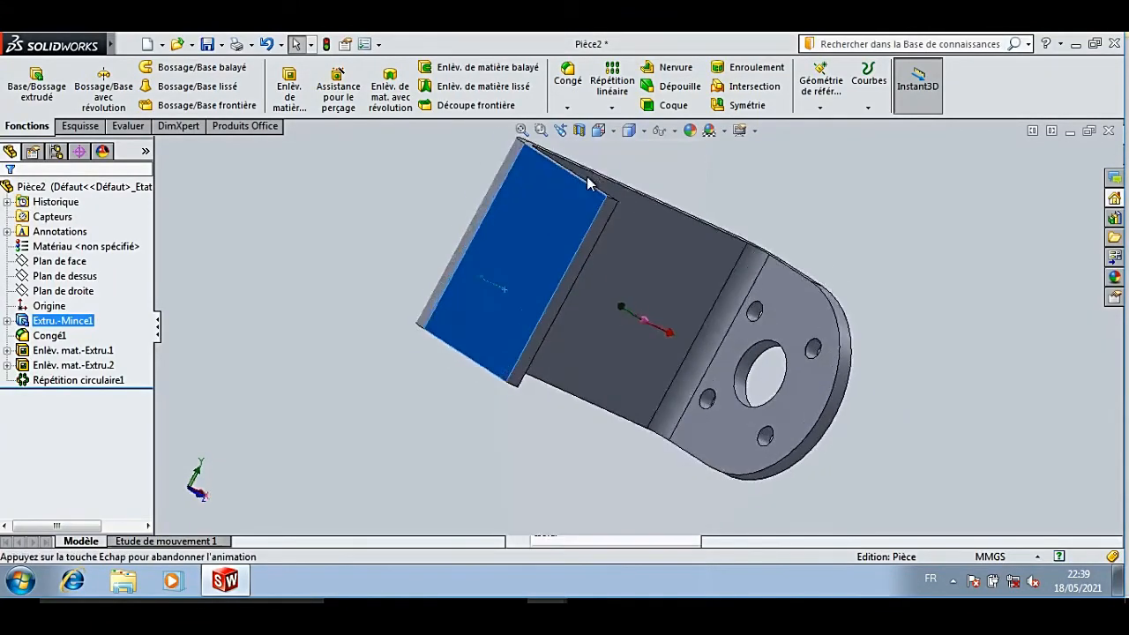
pyautogui.rightClick(559, 239)
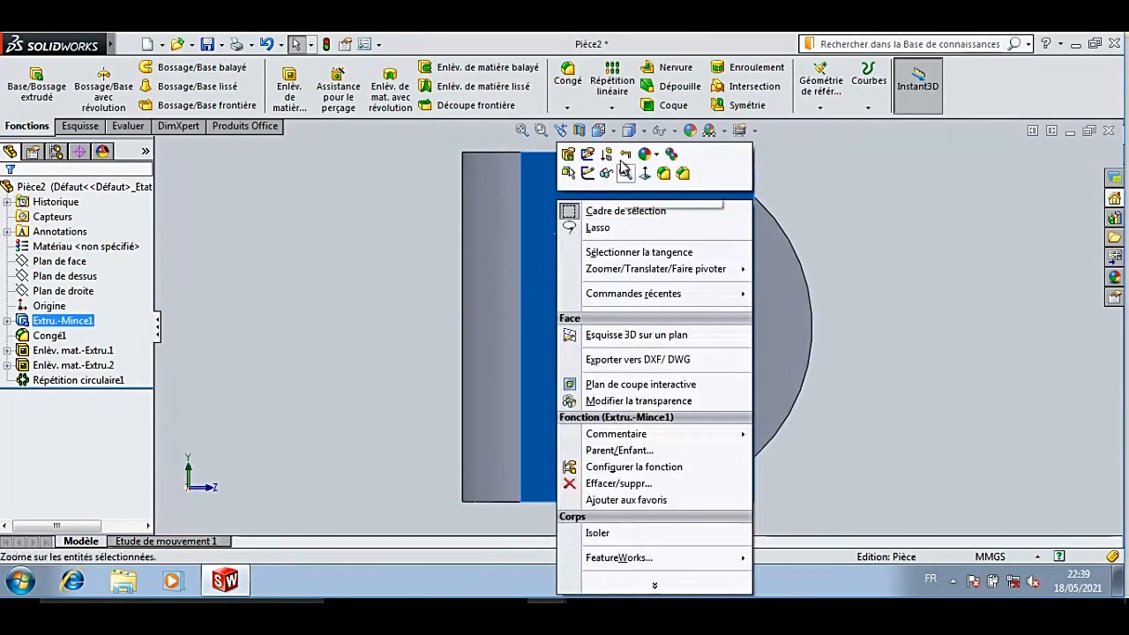
pyautogui.click(586, 173)
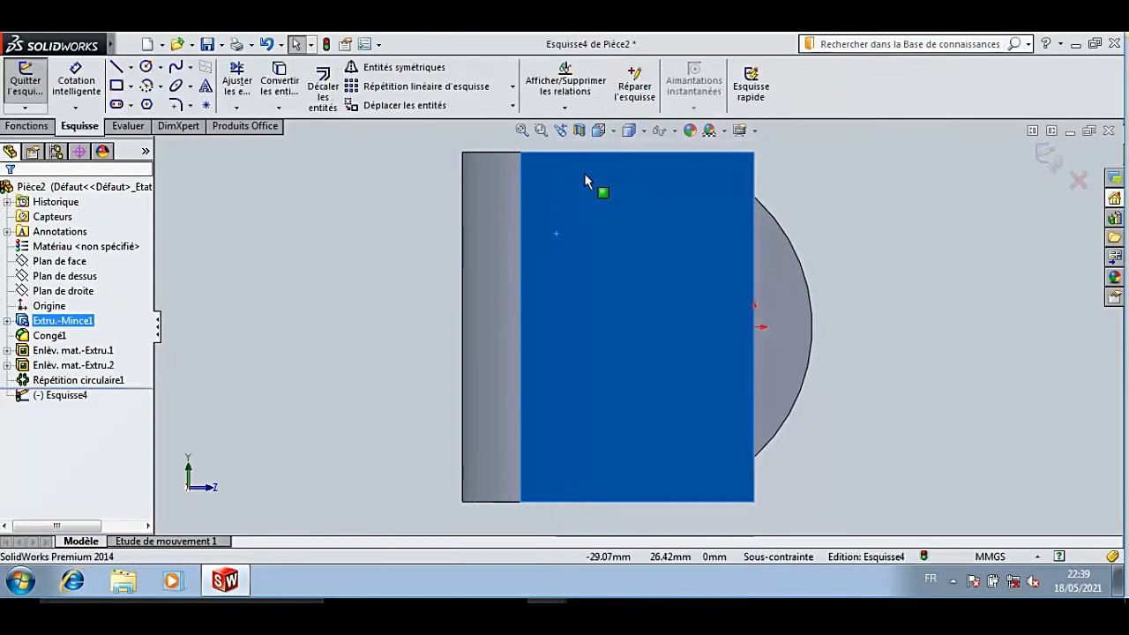
# Sketch a horizontal straight slot about 24 mm between centres and 9.4 mm wide on the upper half of the rectangular flange.
pyautogui.click(119, 105)
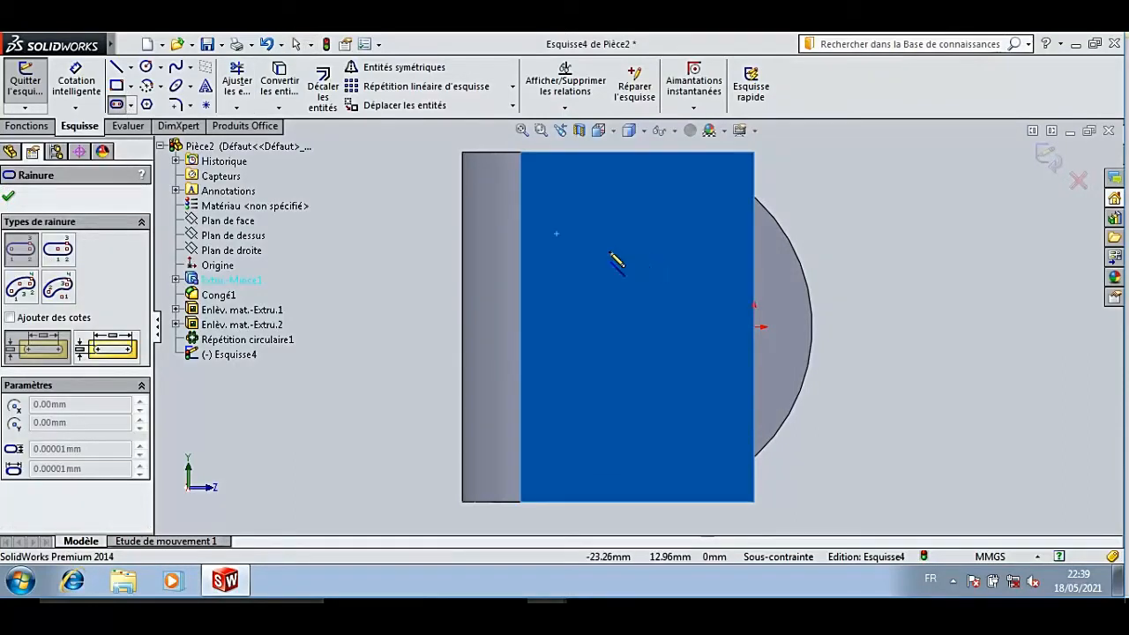
pyautogui.click(597, 251)
pyautogui.click(736, 251)
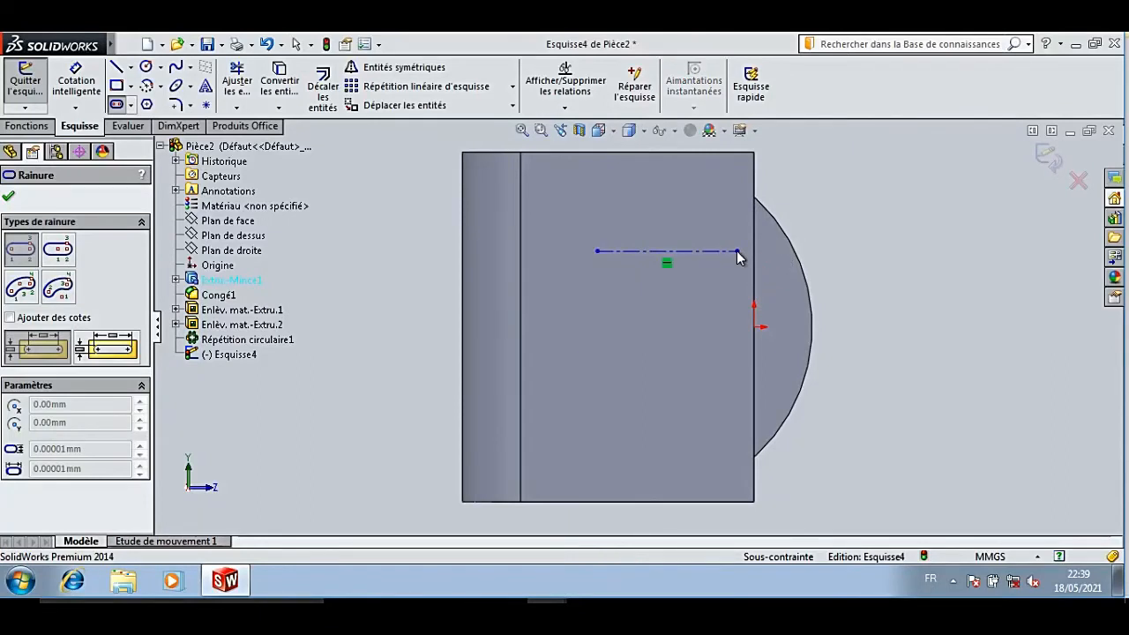
pyautogui.click(739, 231)
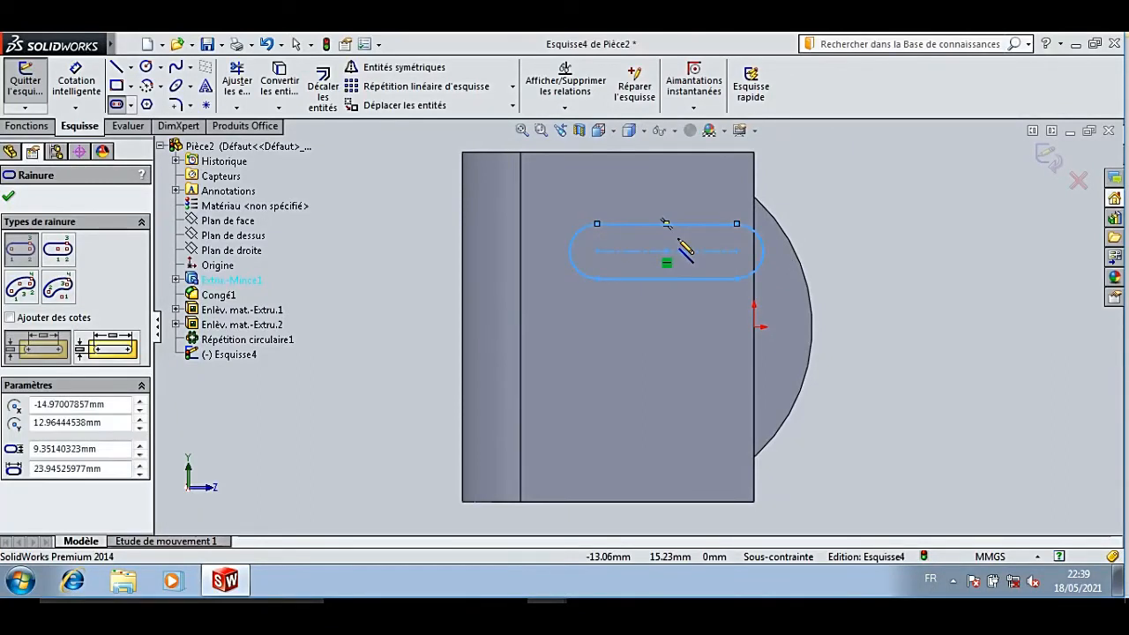
pyautogui.press('Escape')
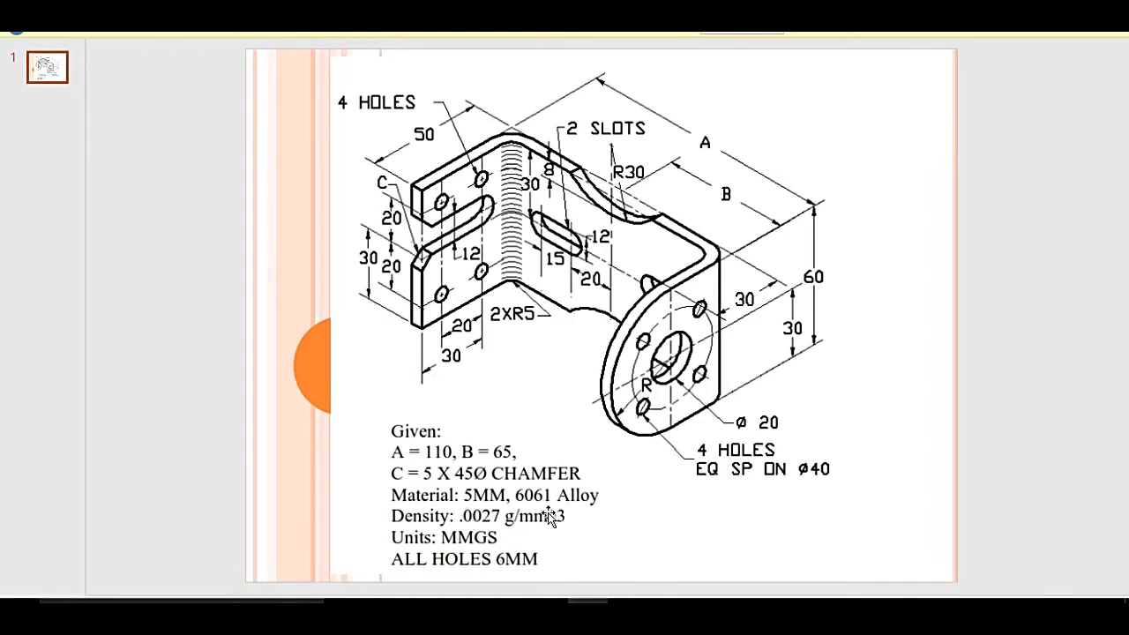
# Check the reference drawing and dimension the slot's width to 12 mm.
pyautogui.moveTo(549, 605)
pyautogui.click(635, 542)
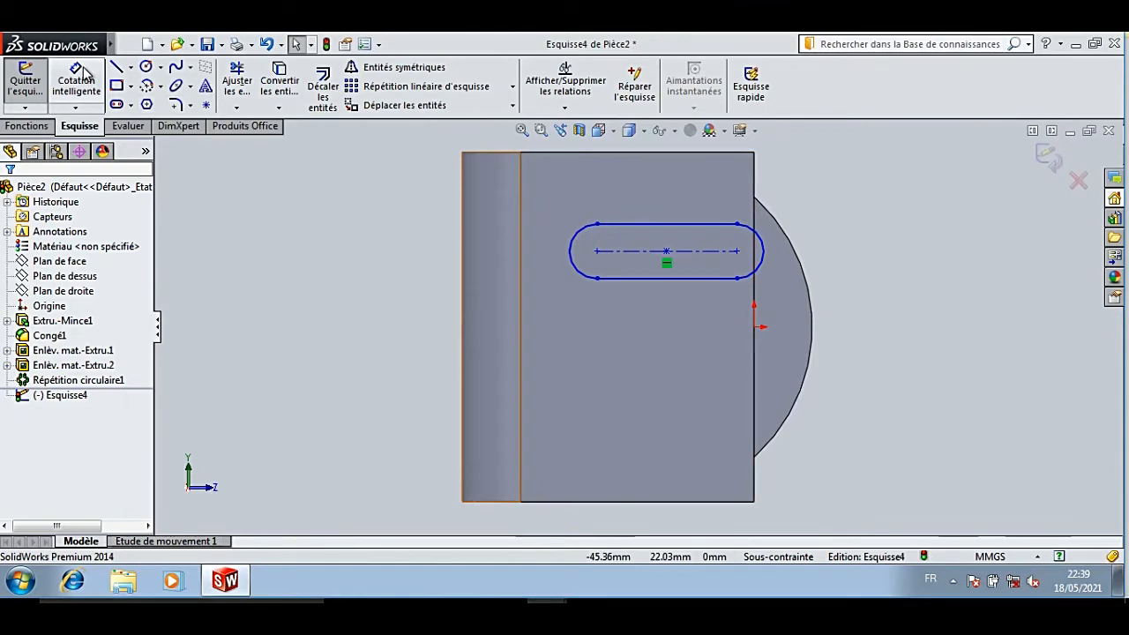
pyautogui.click(629, 279)
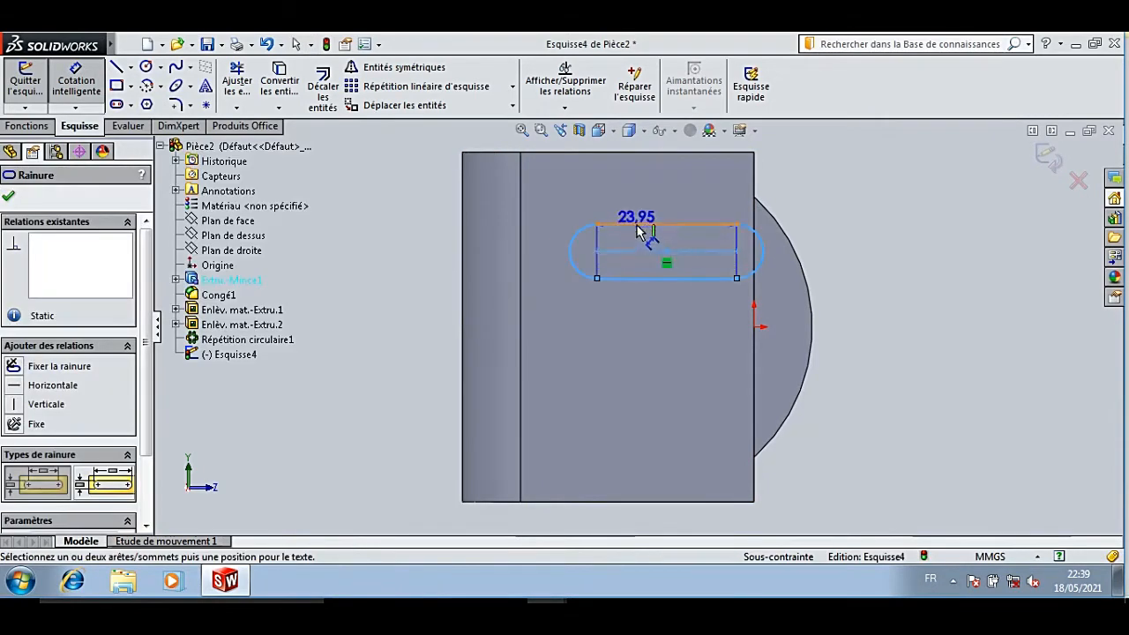
pyautogui.click(640, 226)
pyautogui.click(621, 254)
pyautogui.write('12')
pyautogui.press('Return')
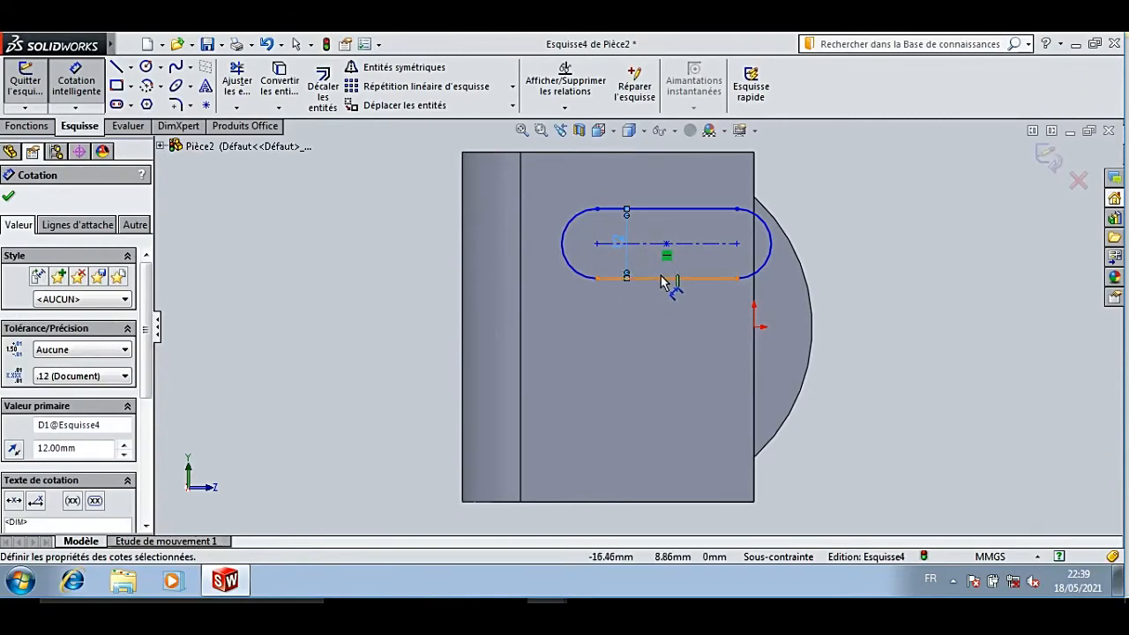
# Consult the reference drawing again and dimension the slot's lower line 30 mm above the flange's bottom edge.
pyautogui.moveTo(547, 617)
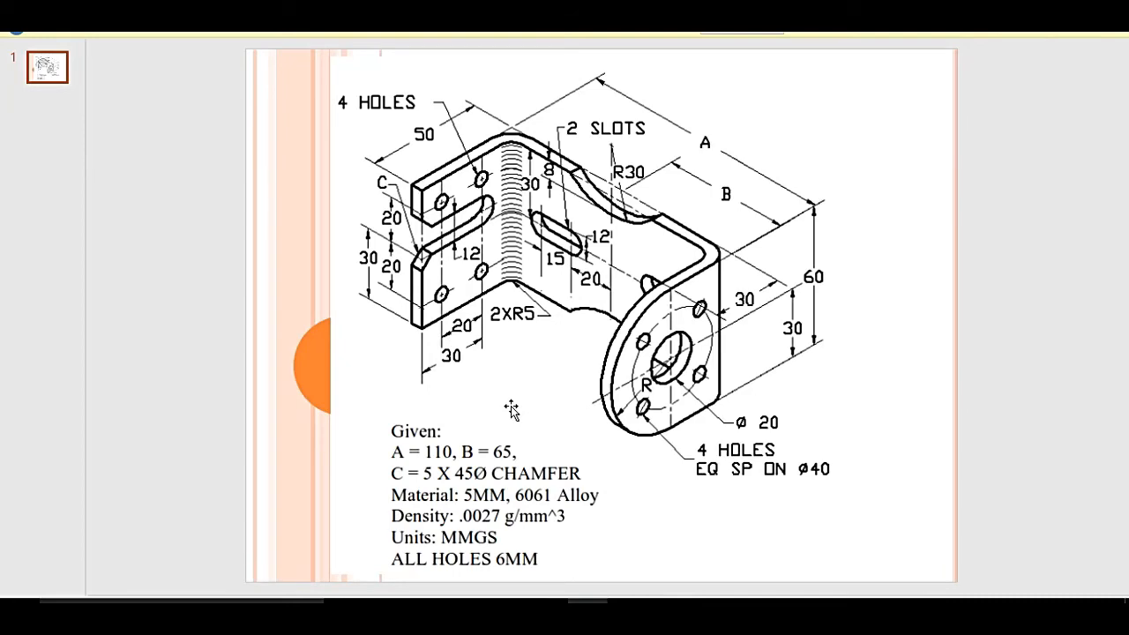
pyautogui.moveTo(549, 617)
pyautogui.click(614, 540)
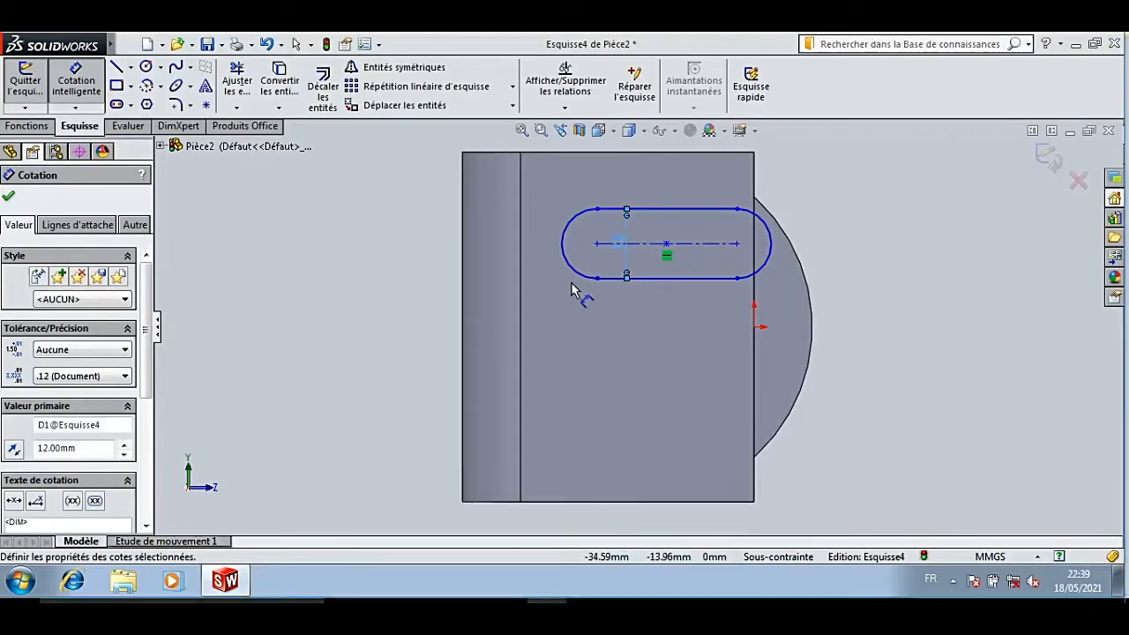
pyautogui.click(674, 278)
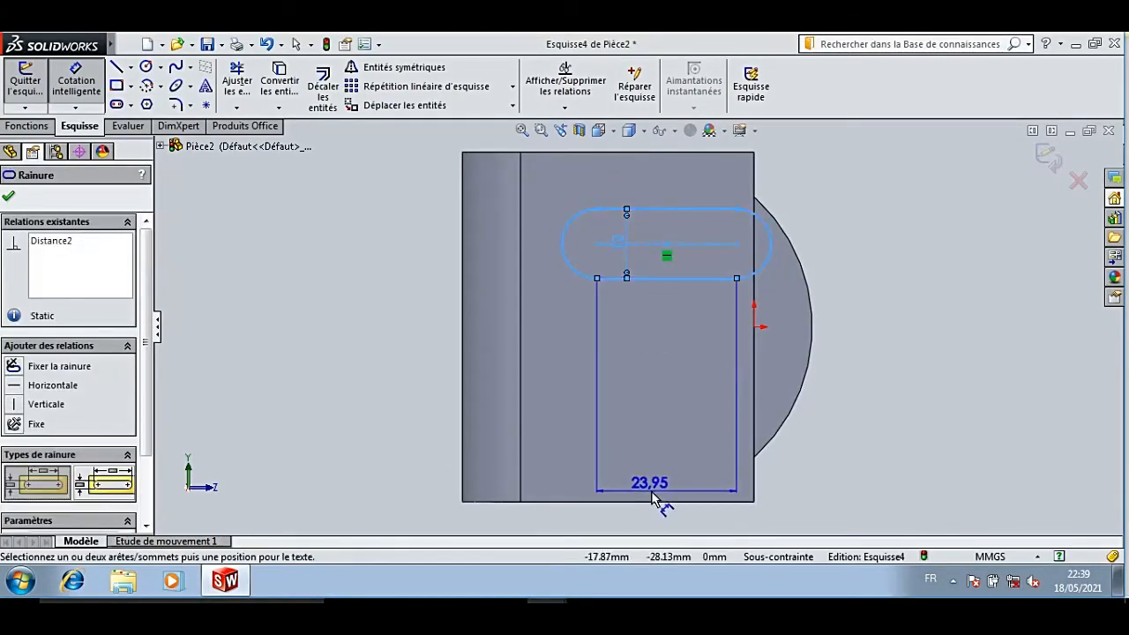
pyautogui.click(662, 502)
pyautogui.click(649, 477)
pyautogui.write('30')
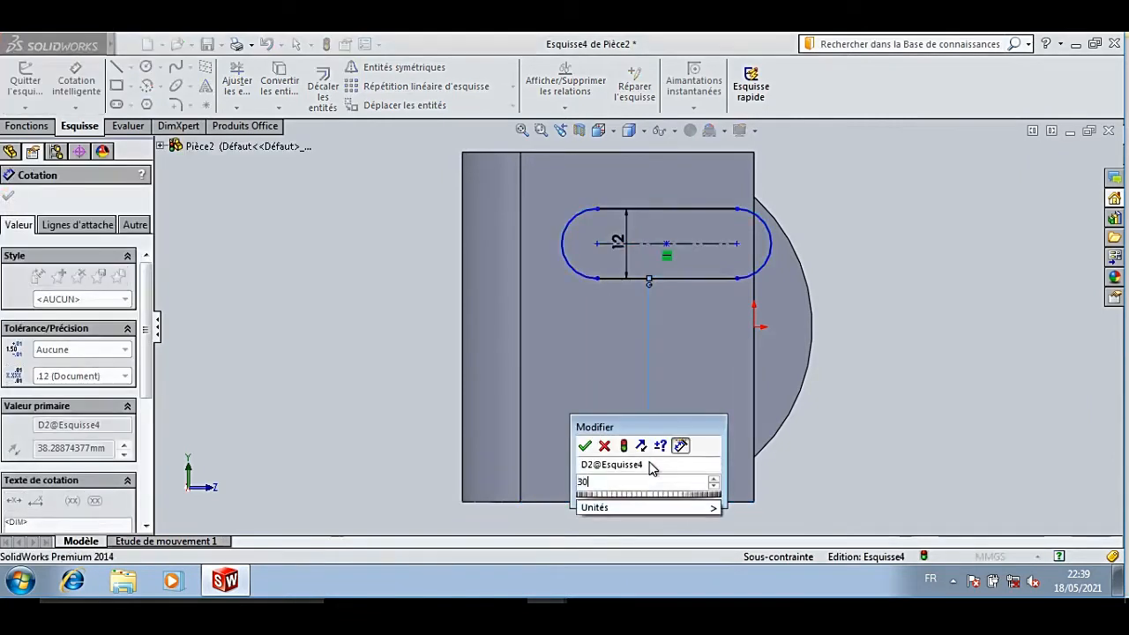
pyautogui.press('Return')
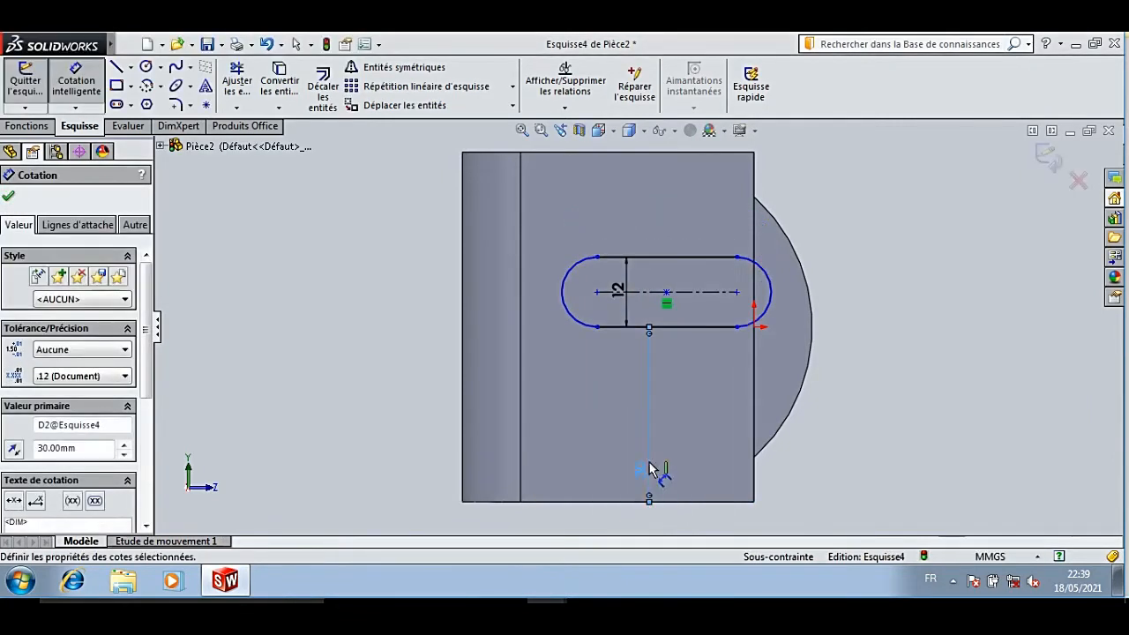
# Dimension the slot's straight lower line to a length of 20 mm.
pyautogui.press('Escape')
pyautogui.click(676, 328)
pyautogui.click(675, 359)
pyautogui.write('20')
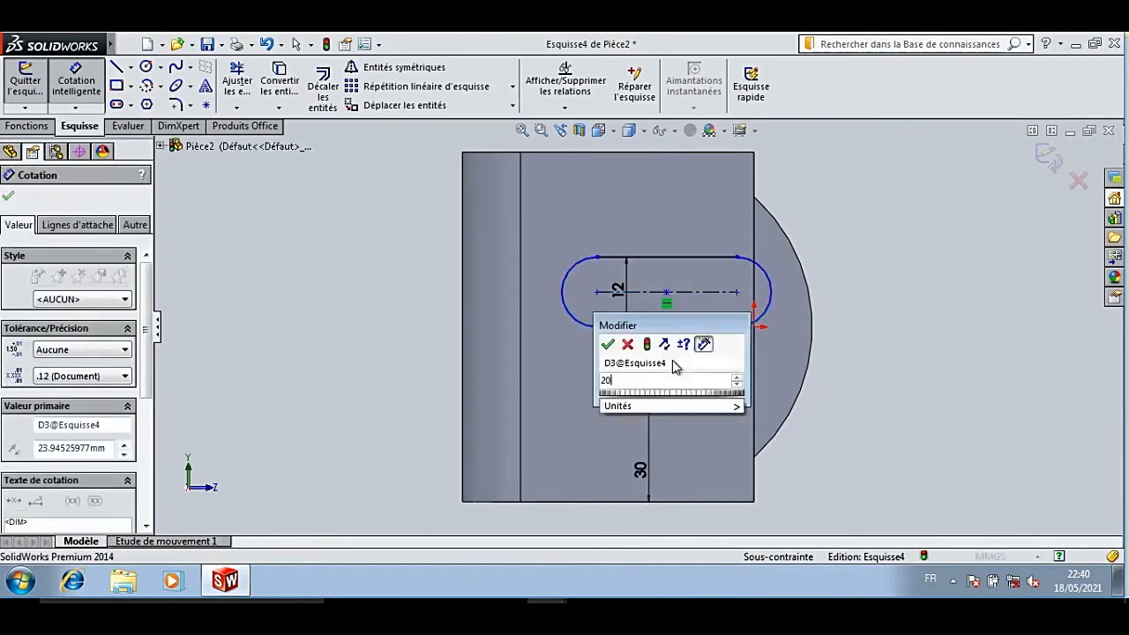
pyautogui.press('Return')
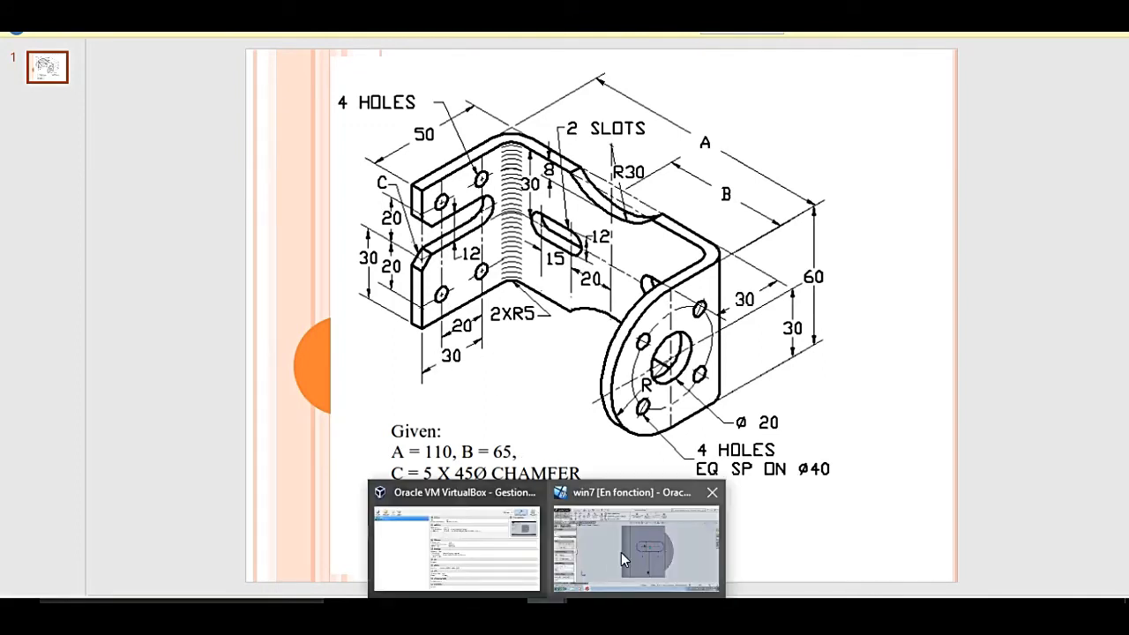
# Switch back to SolidWorks and try to dimension the slot against the flange's free edge.
pyautogui.click(615, 555)
pyautogui.click(599, 300)
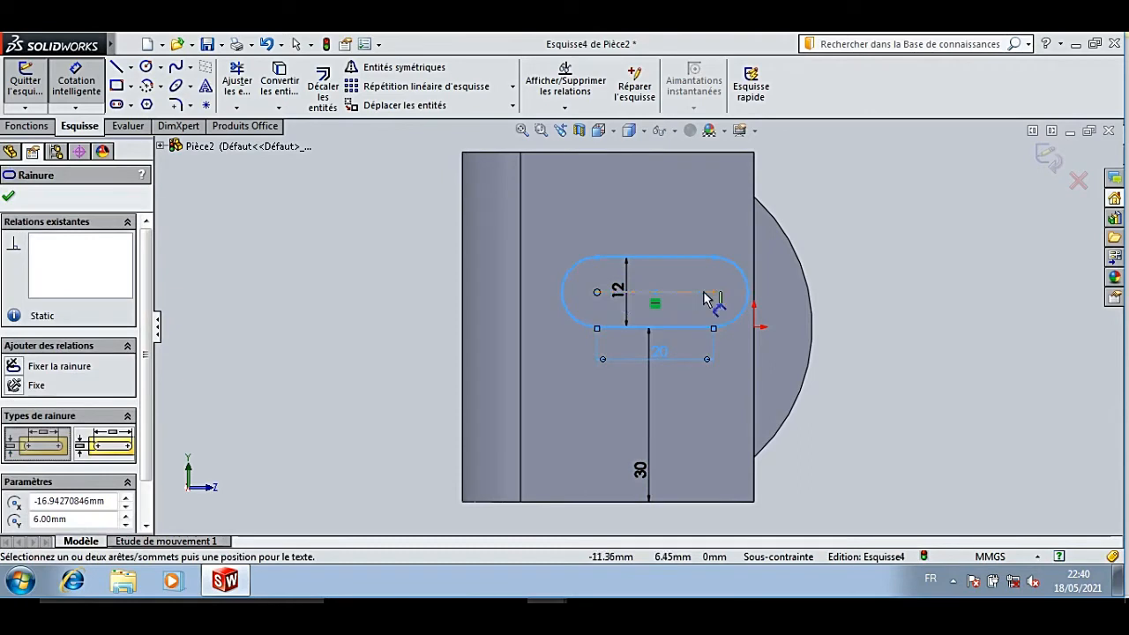
pyautogui.click(757, 296)
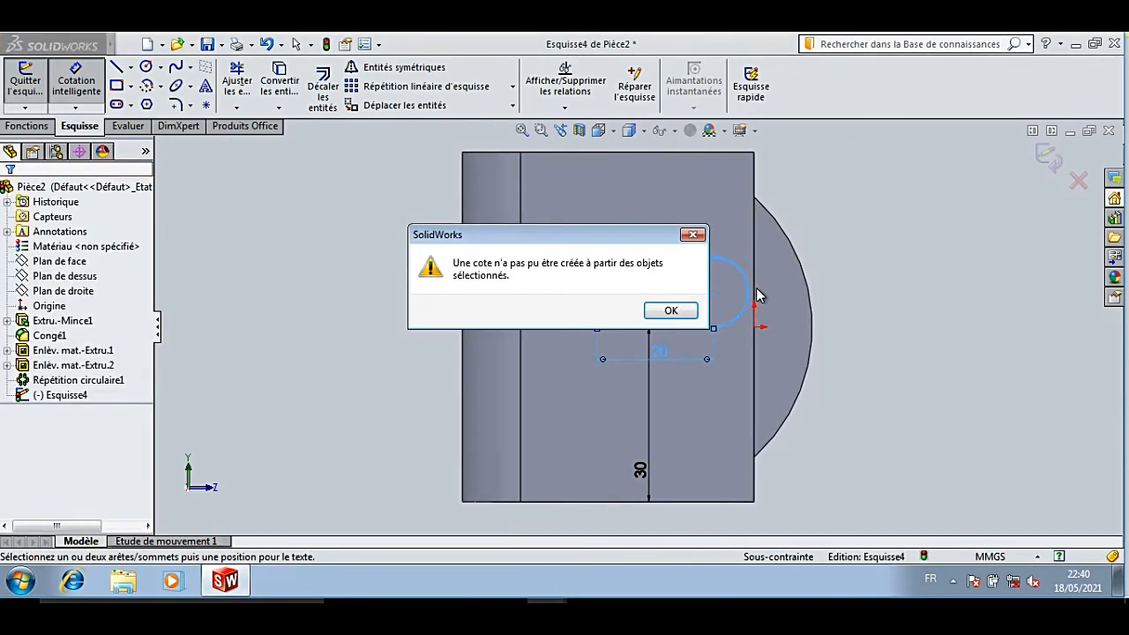
pyautogui.click(669, 310)
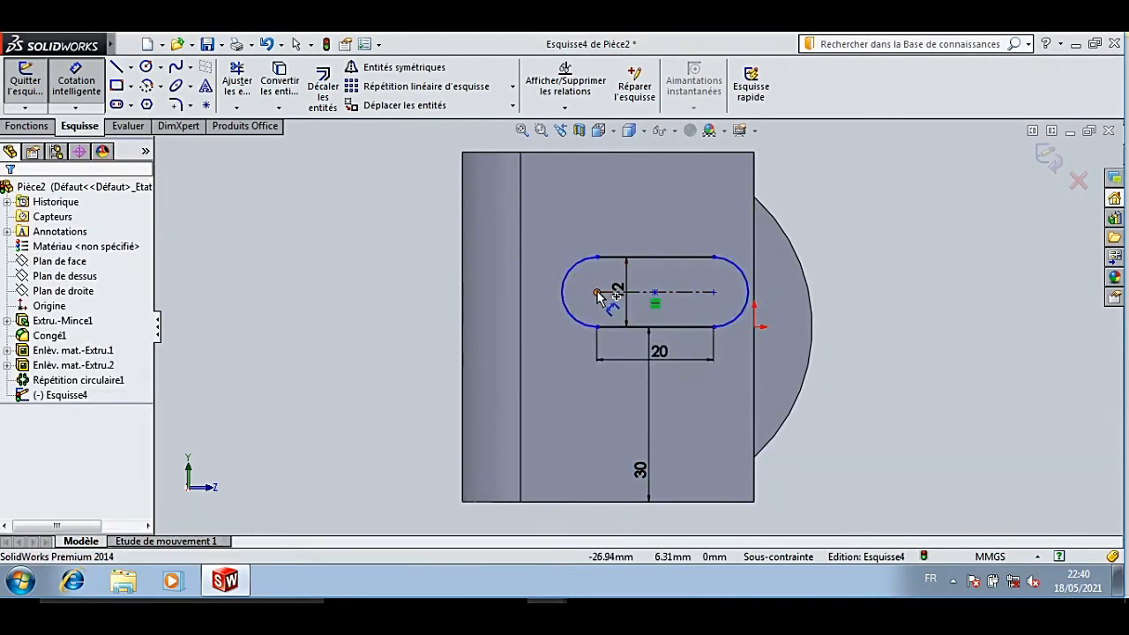
# Dimension the distance from the slot's inner arc centre to the flange's free edge to 30 mm.
pyautogui.click(640, 285)
pyautogui.click(754, 264)
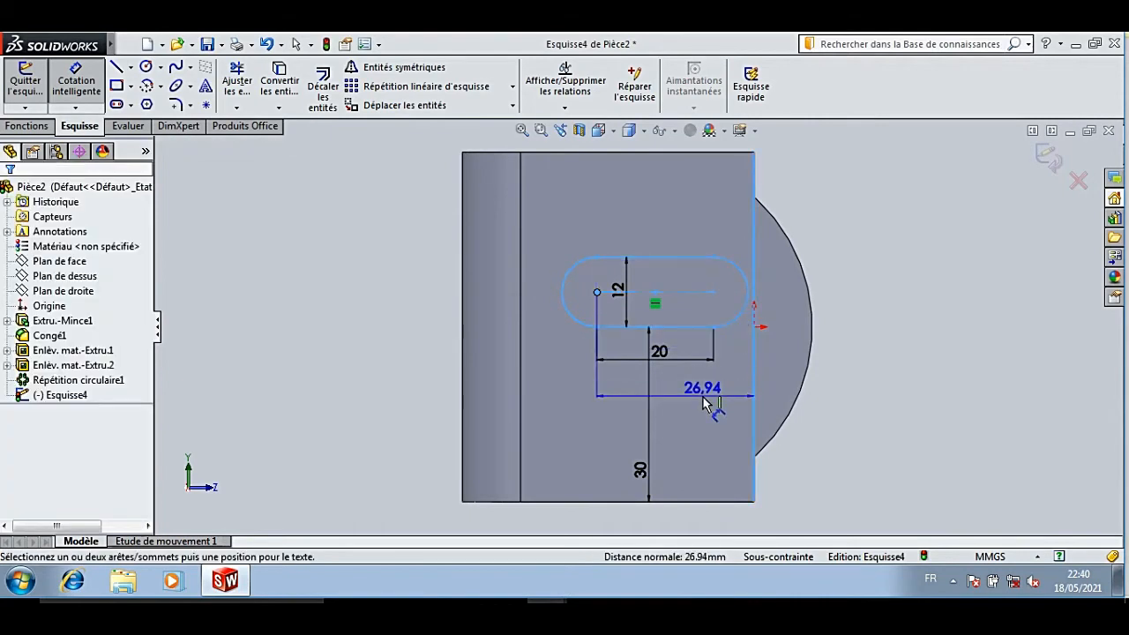
pyautogui.click(703, 403)
pyautogui.write('30')
pyautogui.press('Return')
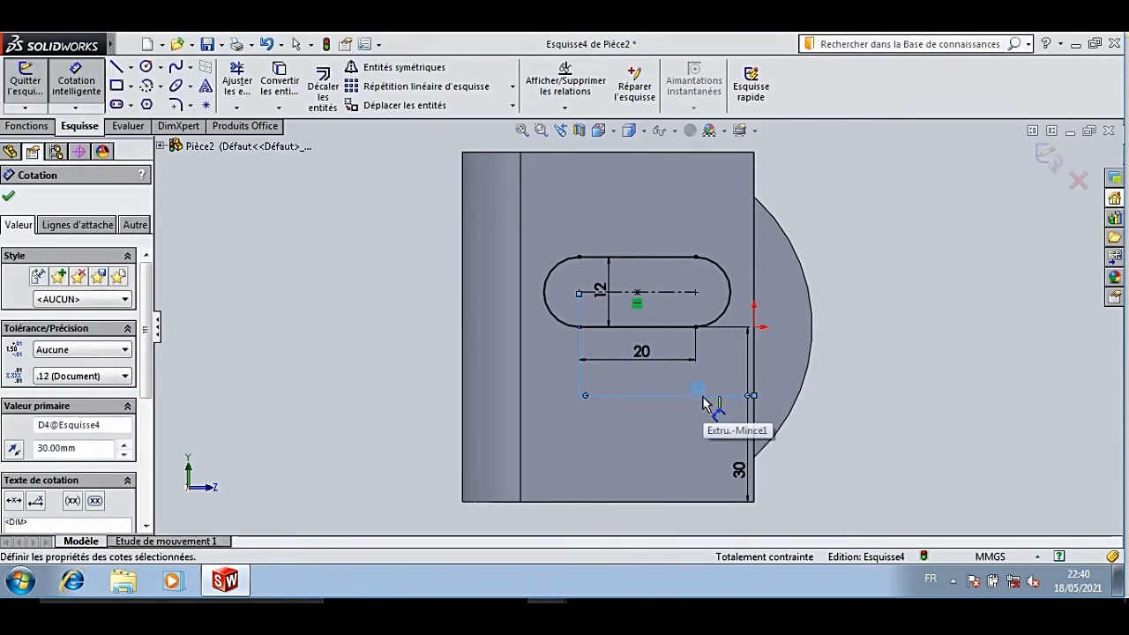
pyautogui.click(726, 360)
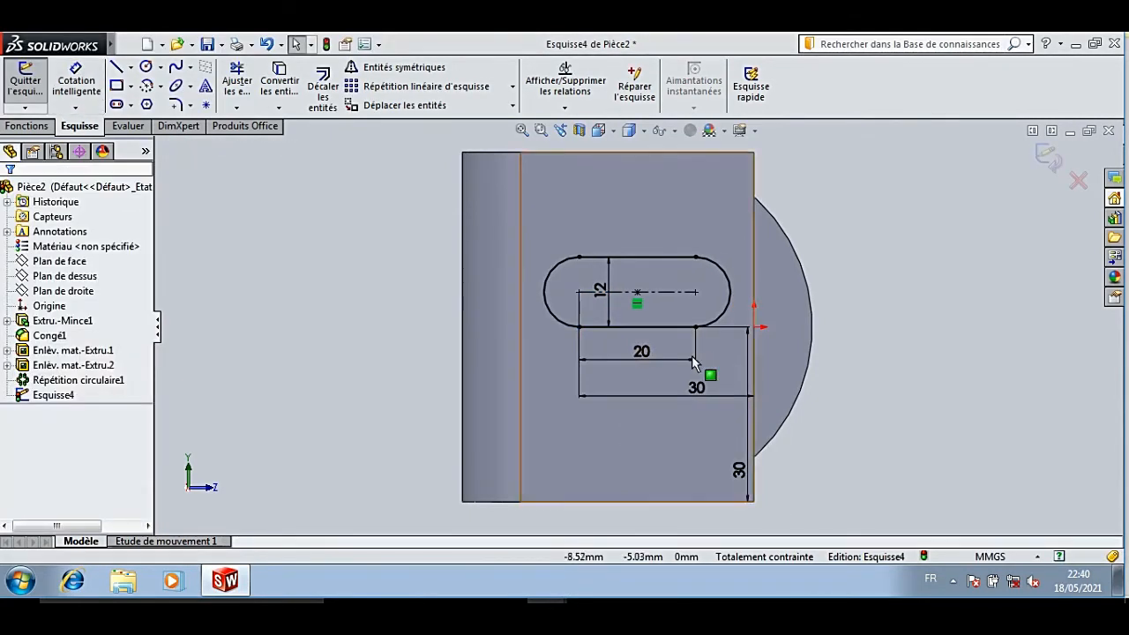
# Delete the slot's 20 mm length dimension and stretch its outer end past the flange's free edge.
pyautogui.click(646, 353)
pyautogui.press('Delete')
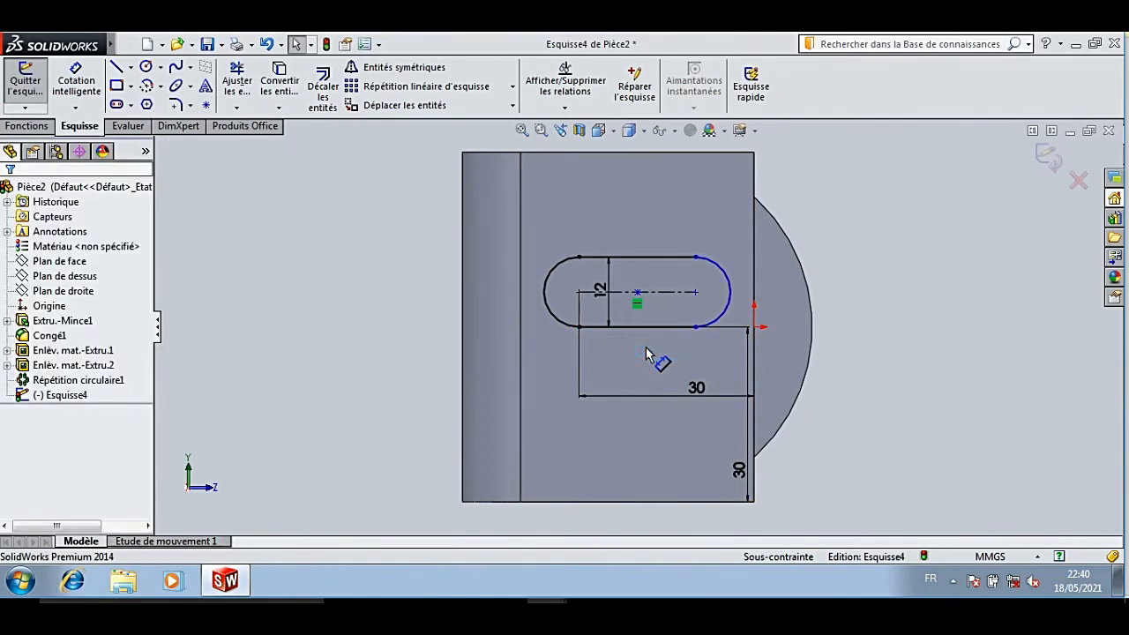
pyautogui.moveTo(695, 296); pyautogui.dragTo(785, 295)
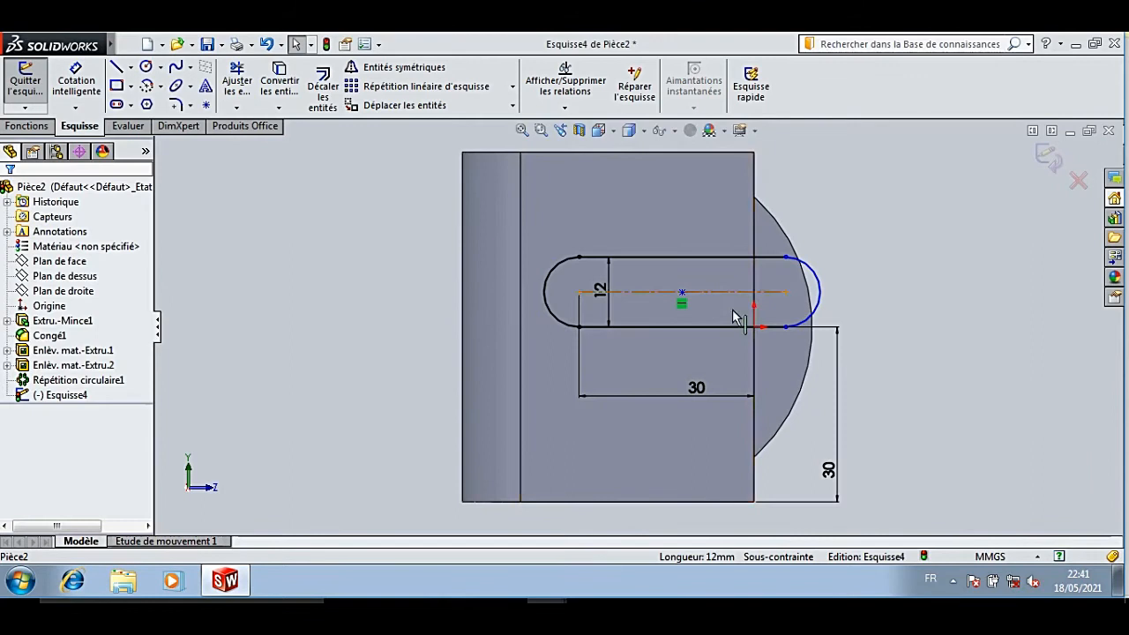
# Cut the open-ended slot through the flange with a blind (Borgne) depth of 10 mm.
pyautogui.click(40, 128)
pyautogui.click(289, 86)
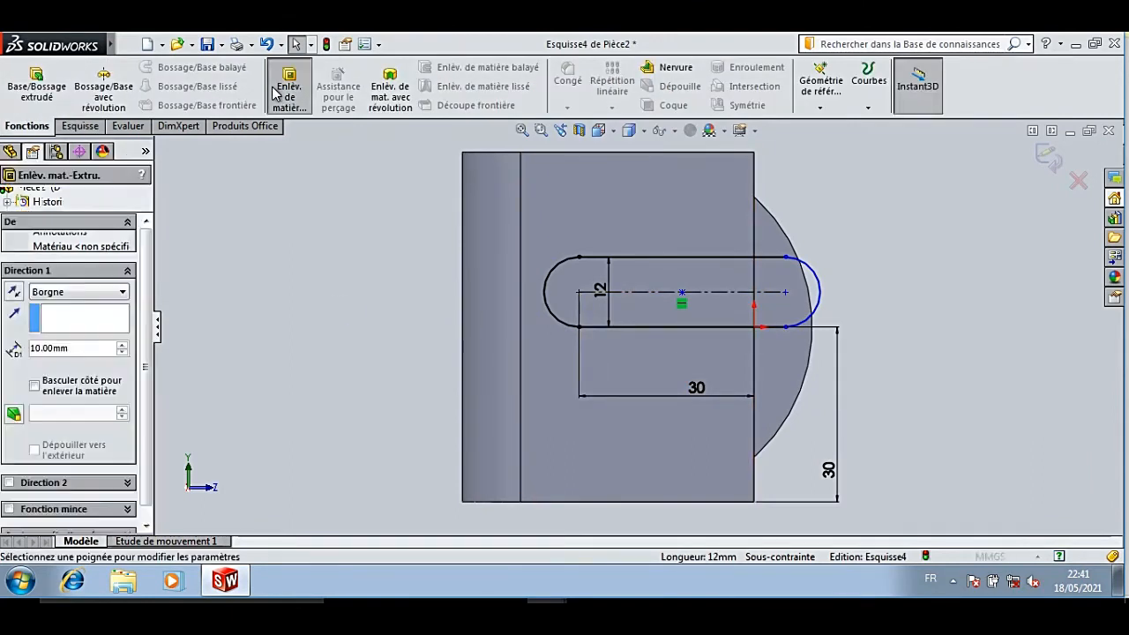
pyautogui.click(8, 196)
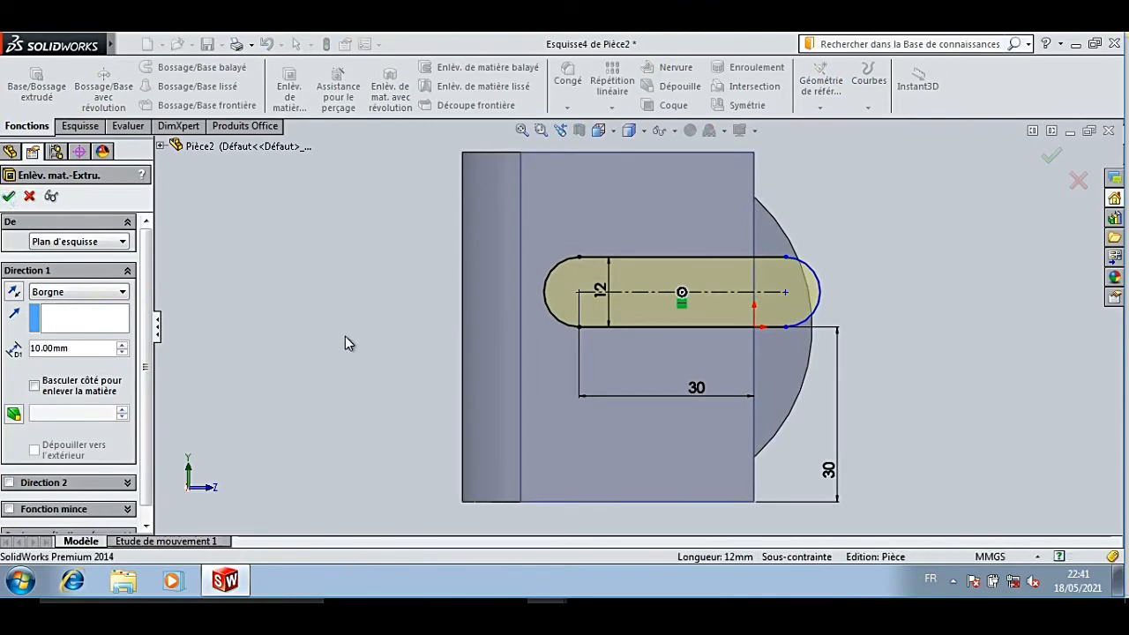
# Open a new sketch on the outer face of the slotted flange.
pyautogui.press('Left')
pyautogui.press('Left')
pyautogui.press('Left')
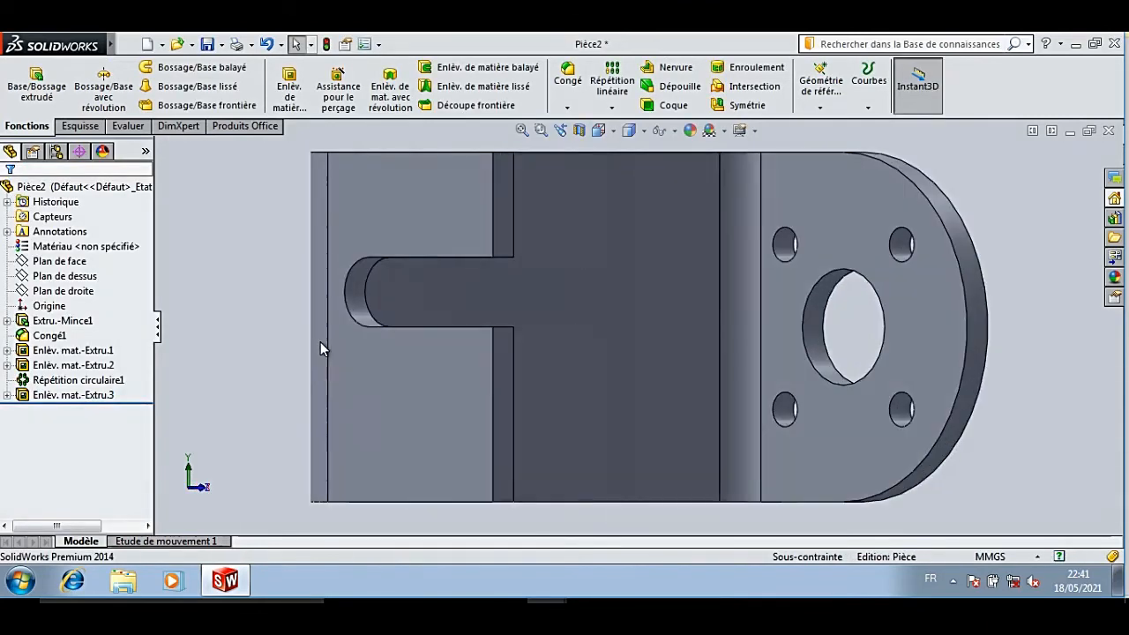
pyautogui.press('Down')
pyautogui.press('Right')
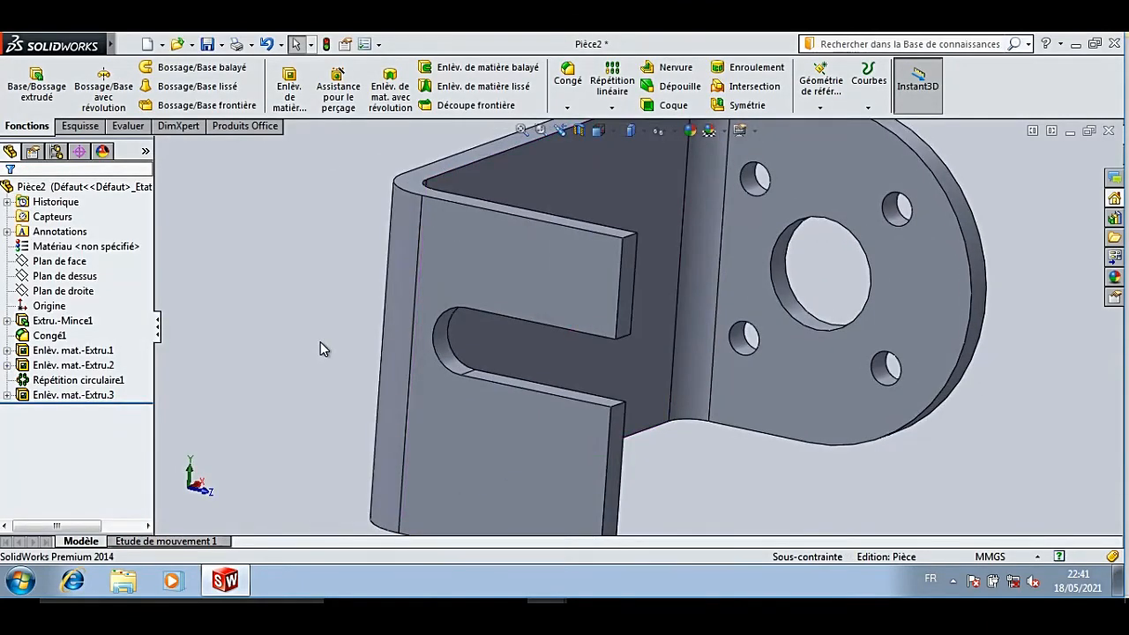
pyautogui.click(562, 242)
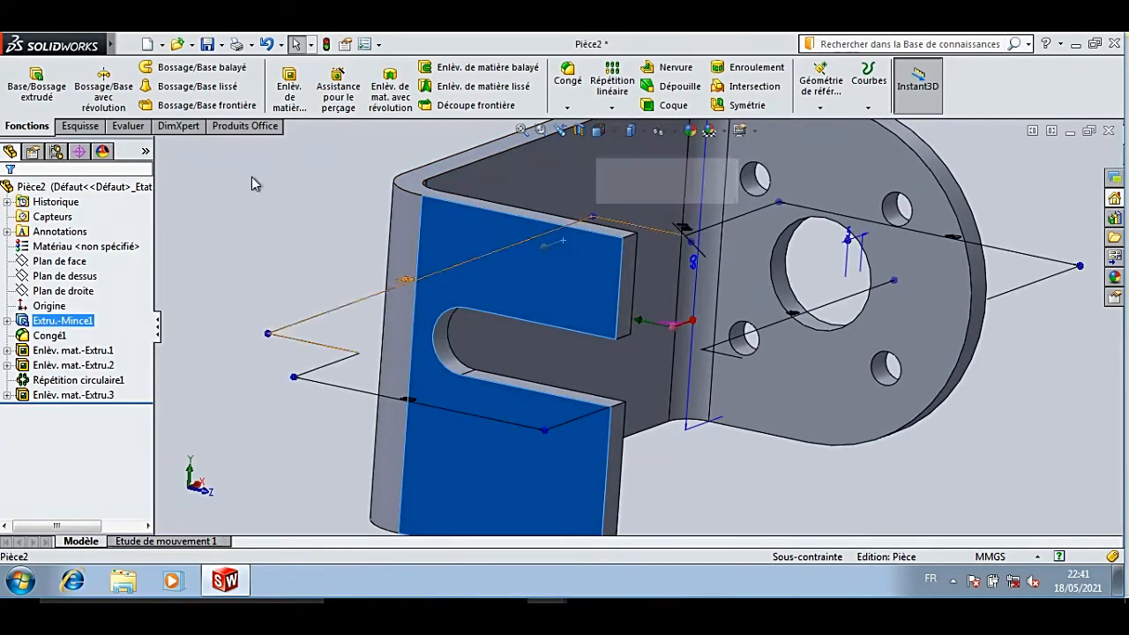
pyautogui.click(80, 129)
pyautogui.click(34, 84)
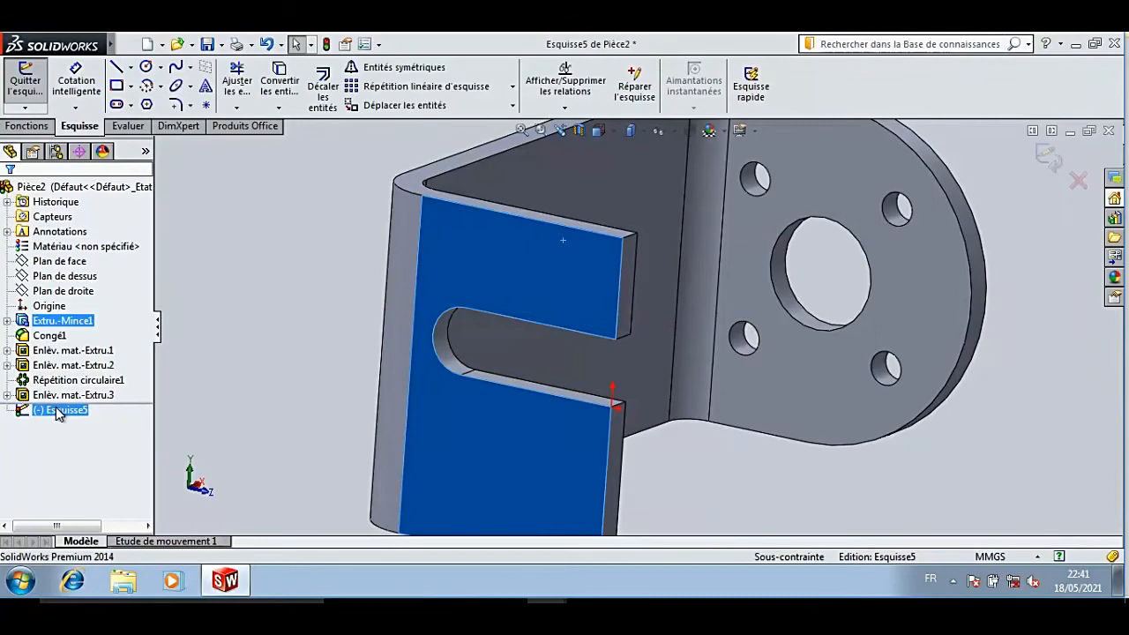
pyautogui.rightClick(42, 410)
pyautogui.click(87, 368)
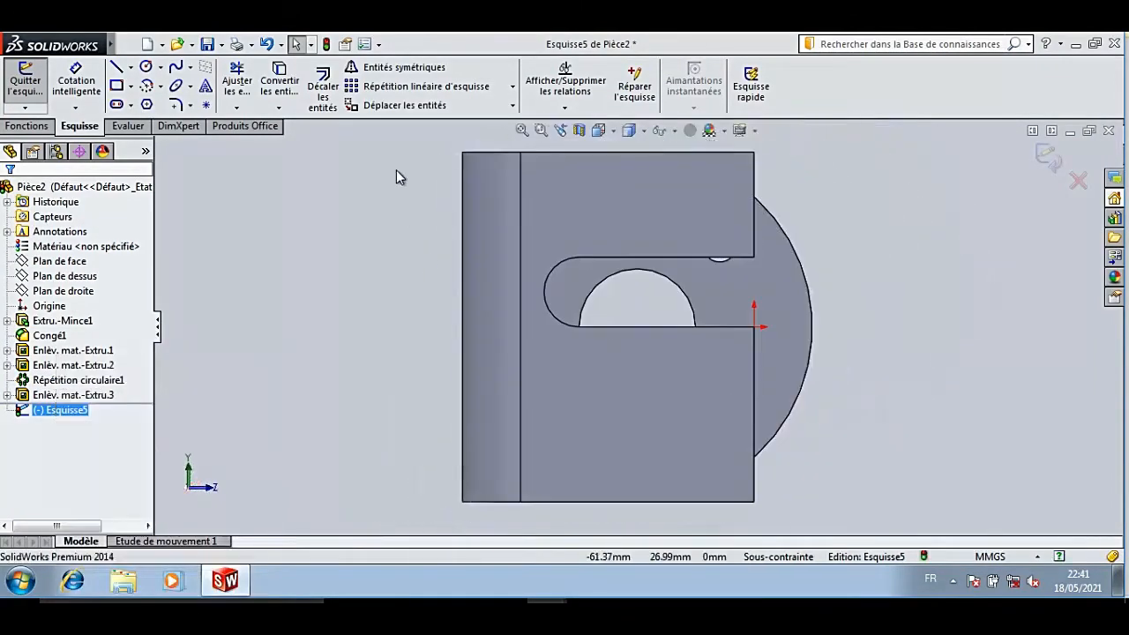
# Sketch a circle about 5.4 mm in diameter above the slot, near the flange's free edge.
pyautogui.click(148, 69)
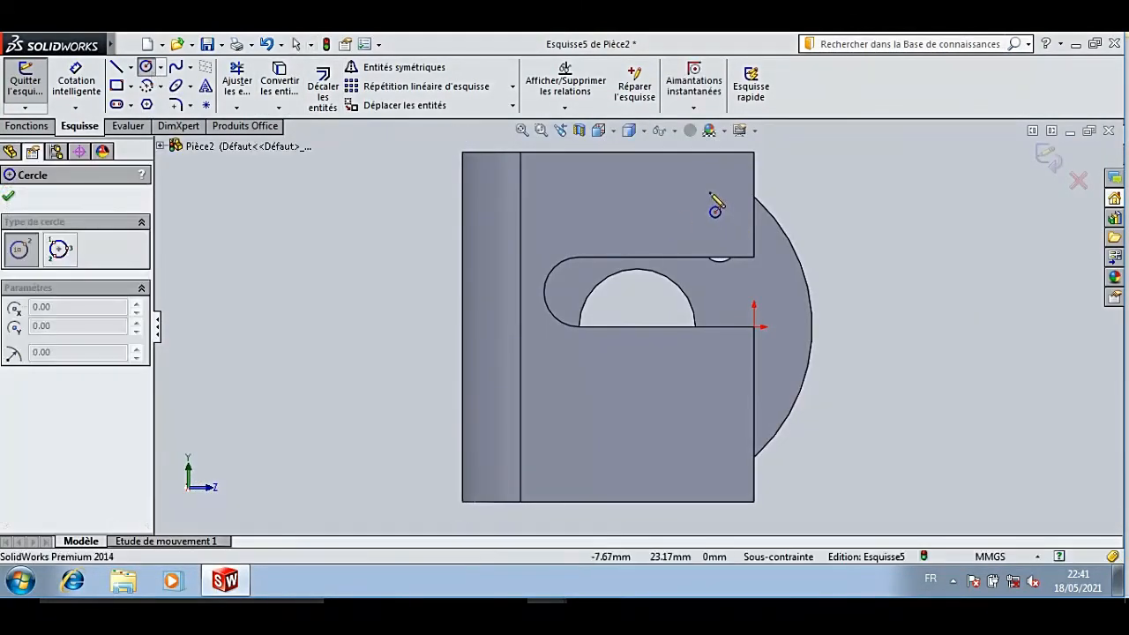
pyautogui.click(710, 191)
pyautogui.click(731, 200)
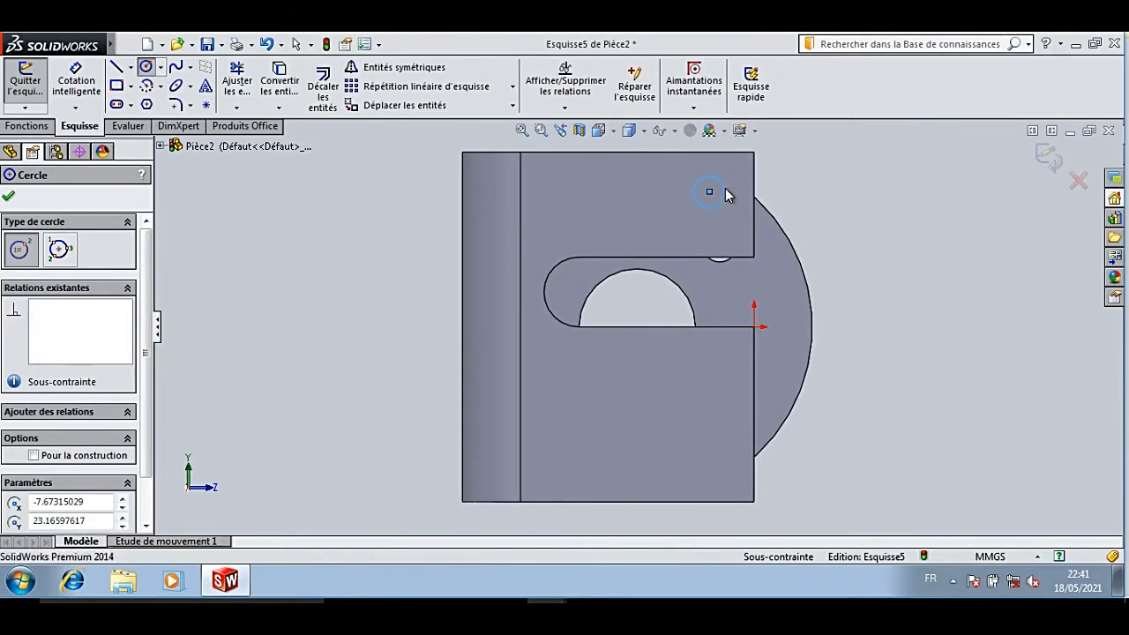
pyautogui.press('Escape')
# Set the circle's diameter to 6 mm and consult the reference drawing for the hole positions.
pyautogui.click(76, 84)
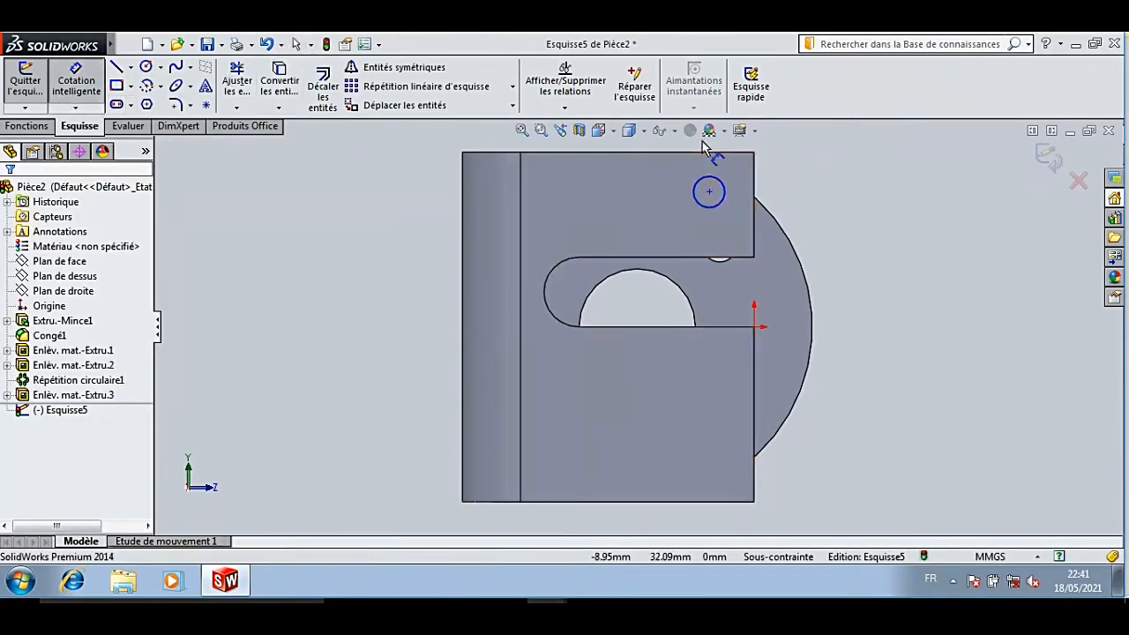
pyautogui.click(696, 196)
pyautogui.click(668, 176)
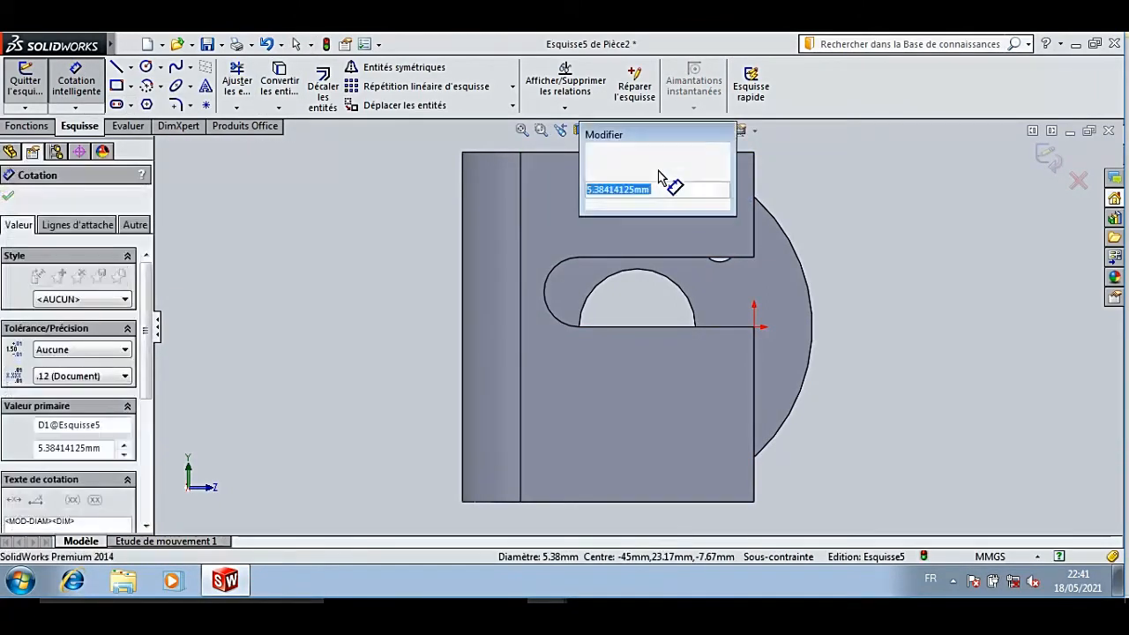
pyautogui.write('6')
pyautogui.press('Return')
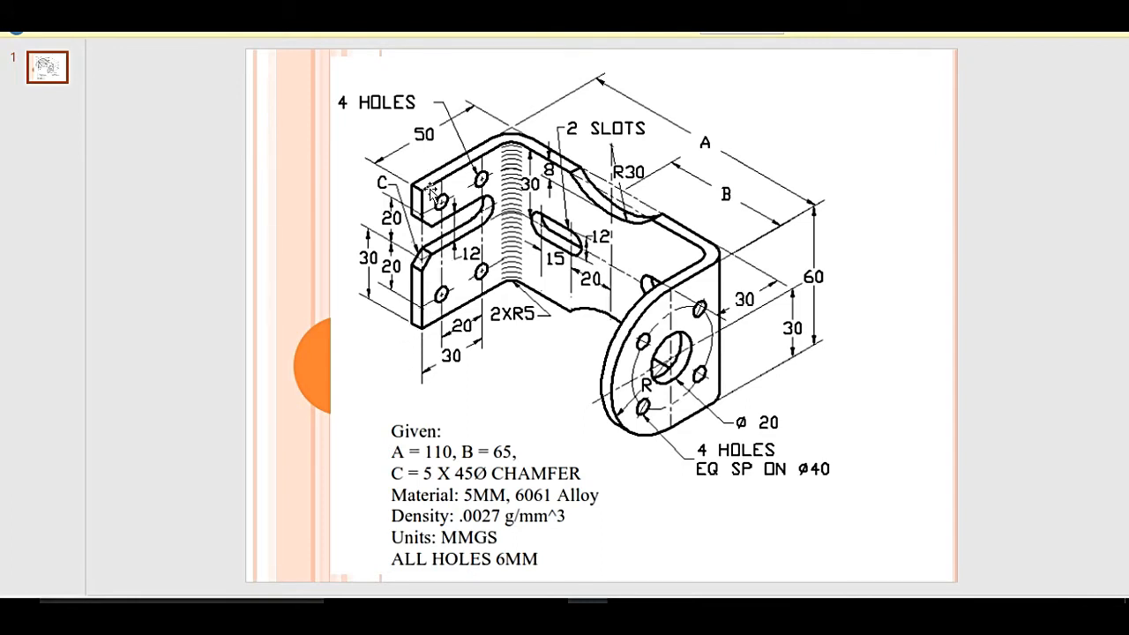
pyautogui.click(587, 555)
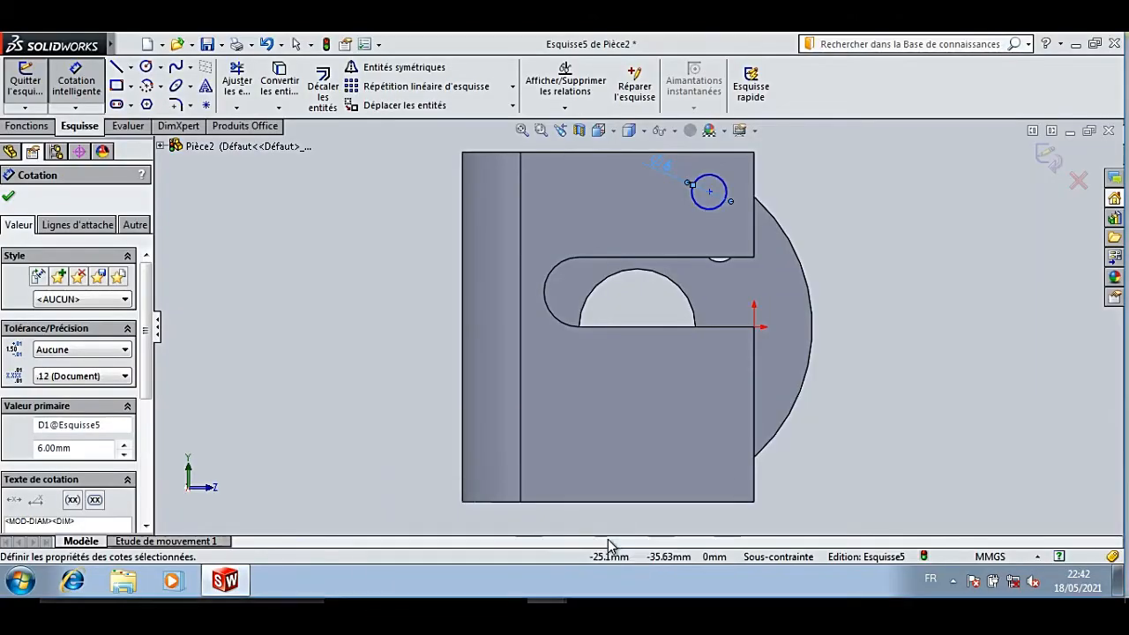
# Dimension the circle's centre 10 mm from the flange's free edge and 10 mm from its upper edge.
pyautogui.click(710, 193)
pyautogui.click(754, 208)
pyautogui.click(732, 221)
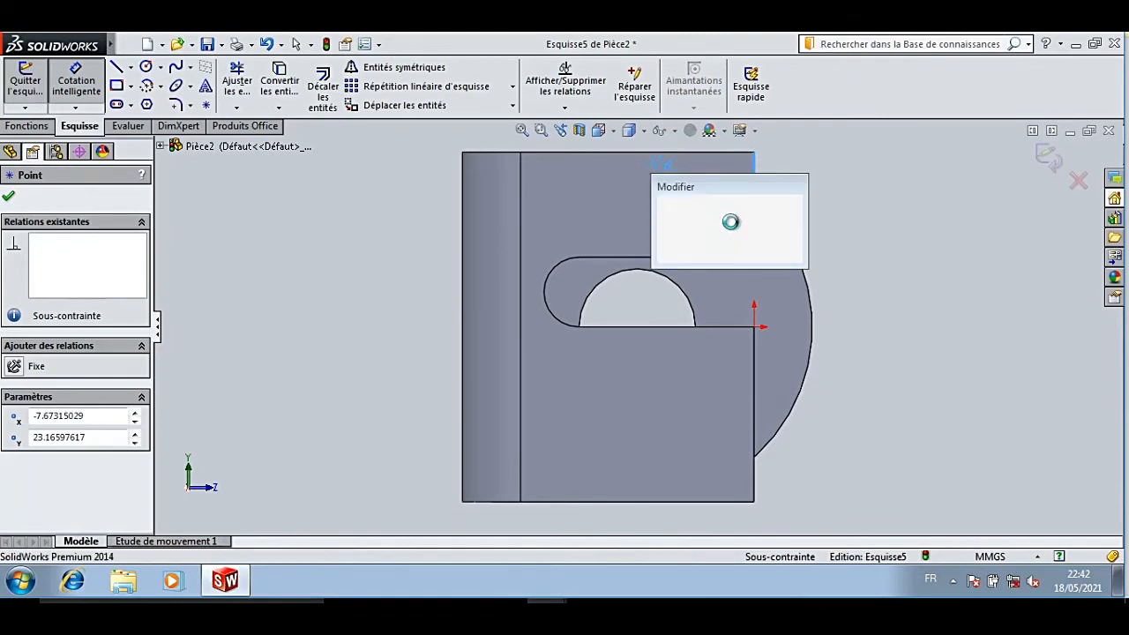
pyautogui.write('10')
pyautogui.press('Return')
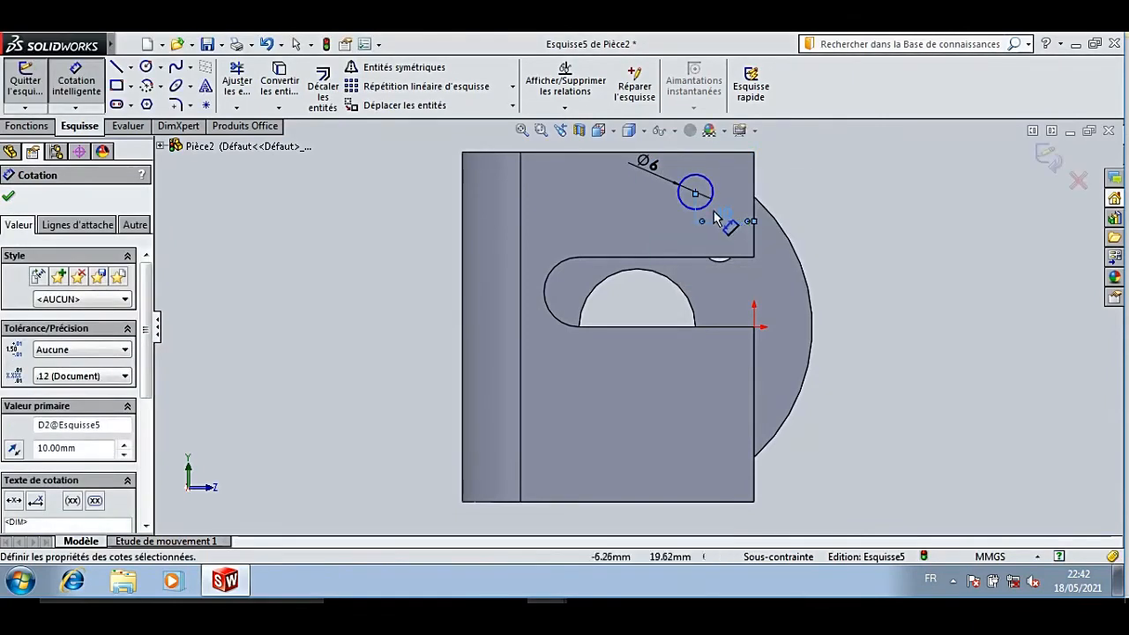
pyautogui.click(699, 157)
pyautogui.click(695, 192)
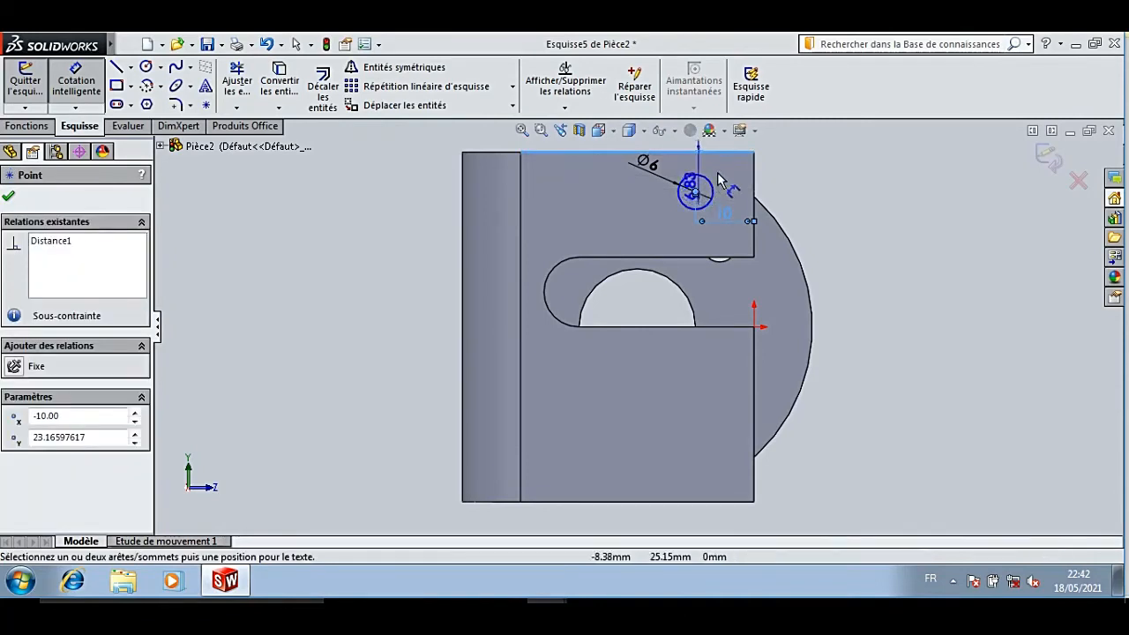
pyautogui.click(732, 176)
pyautogui.write('10')
pyautogui.press('Return')
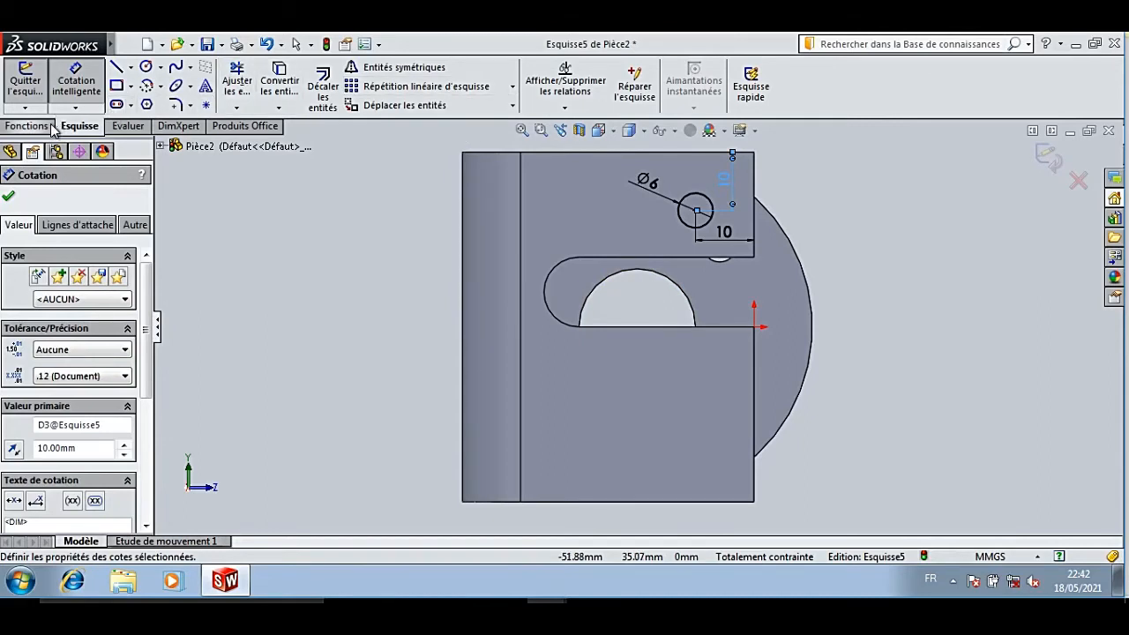
# Exit the sketch and cut the circle through the flange with a blind (Borgne) depth of 10 mm.
pyautogui.click(35, 77)
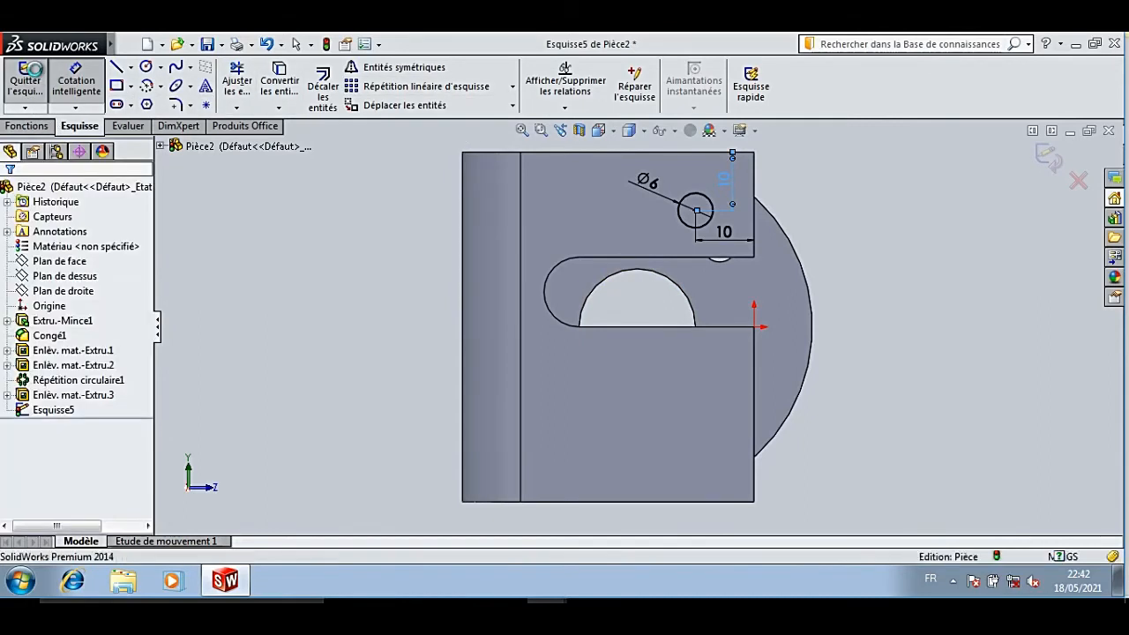
pyautogui.click(26, 126)
pyautogui.click(304, 84)
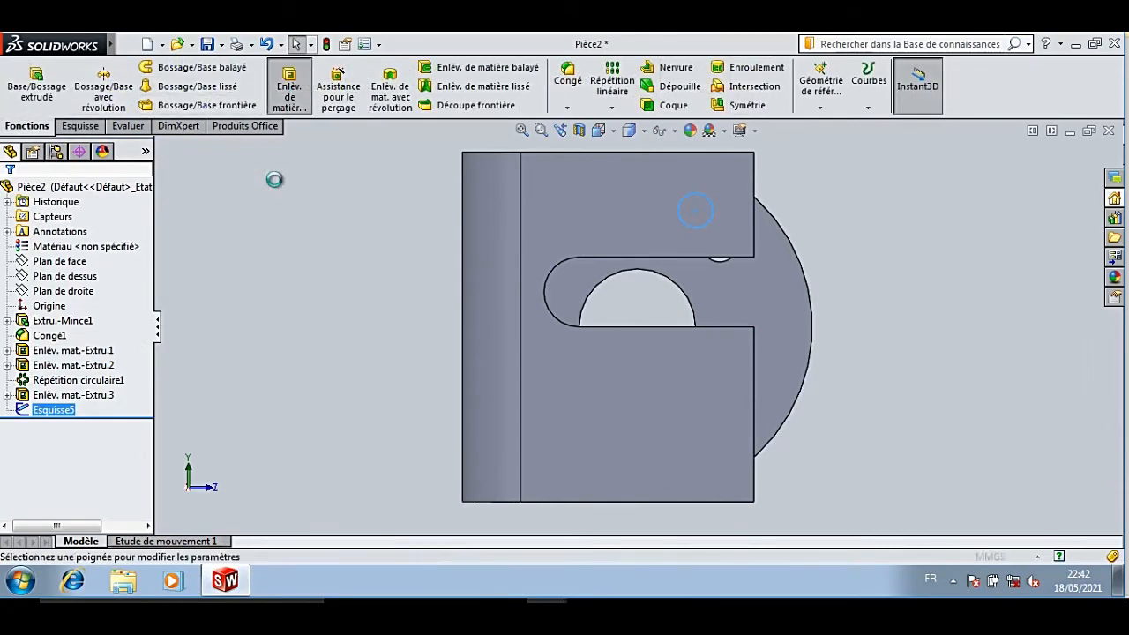
pyautogui.click(9, 196)
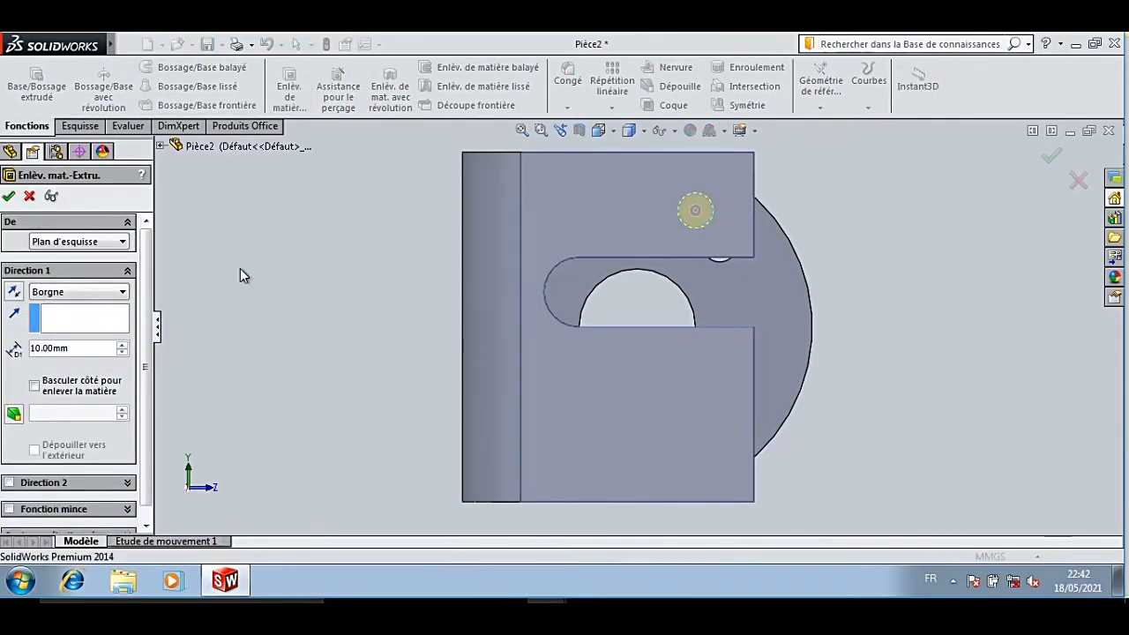
pyautogui.hotkey('ctrl', '7')
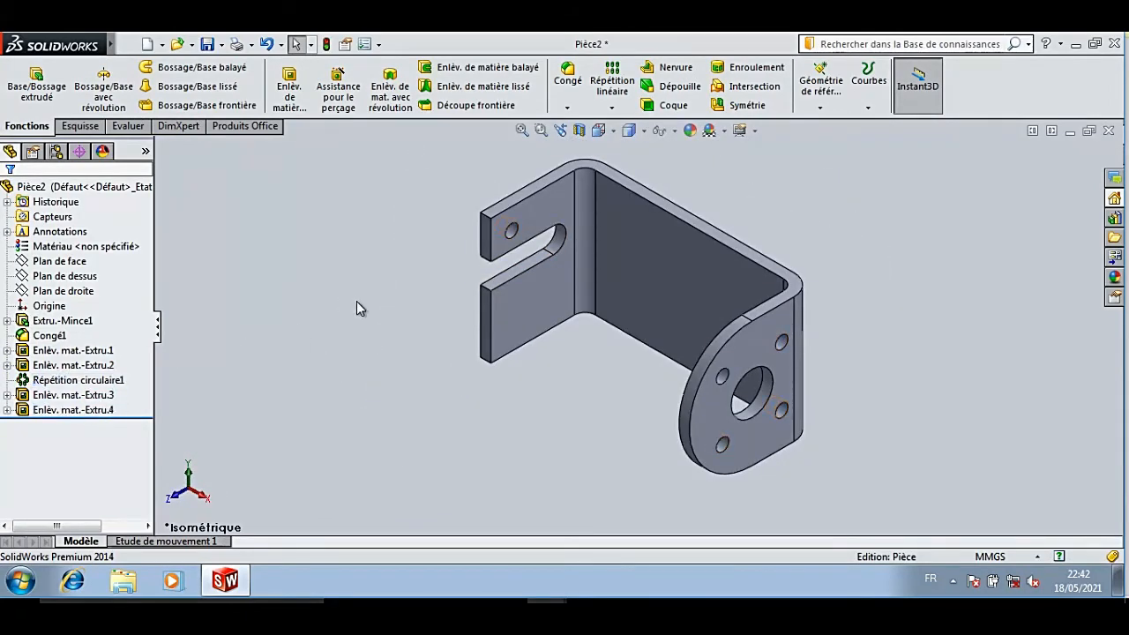
# Start a linear pattern with the slotted flange's new hole as the feature to repeat, consulting the reference drawing for the spacing.
pyautogui.press('Right')
pyautogui.press('Right')
pyautogui.press('Right')
pyautogui.press('Right')
pyautogui.press('Right')
pyautogui.press('Right')
pyautogui.press('Down')
pyautogui.press('Down')
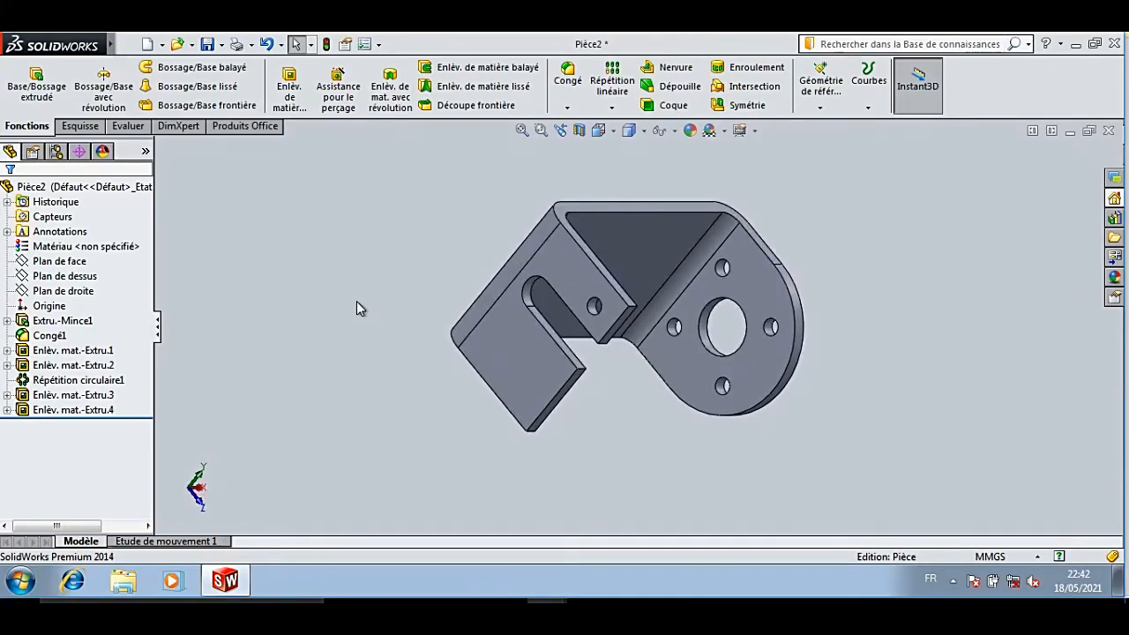
pyautogui.click(622, 91)
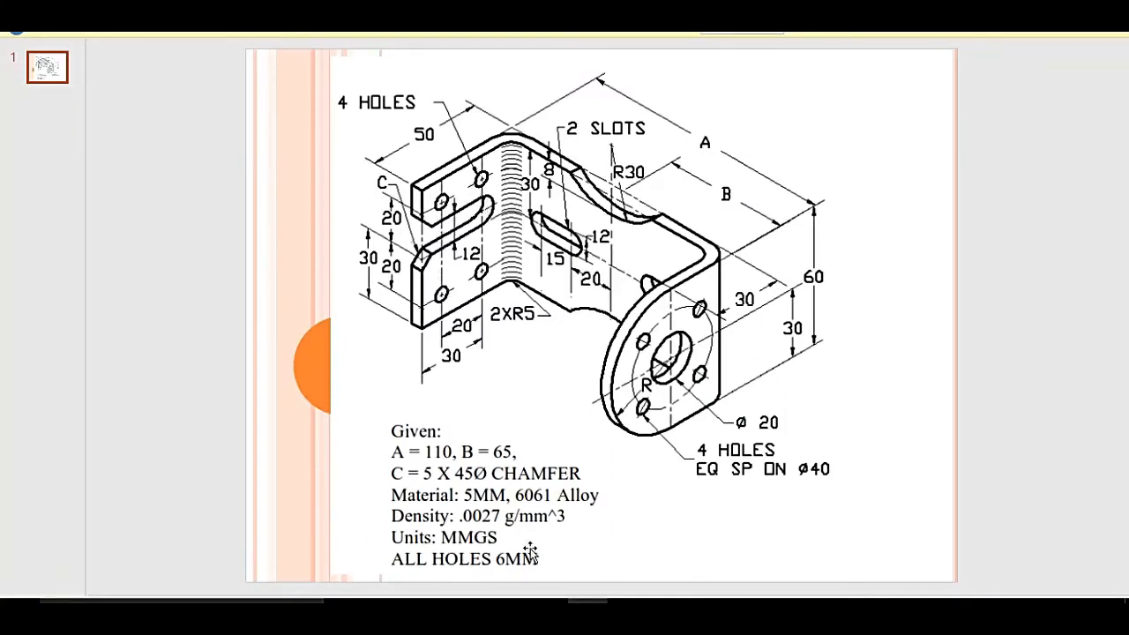
pyautogui.moveTo(549, 601)
pyautogui.click(597, 547)
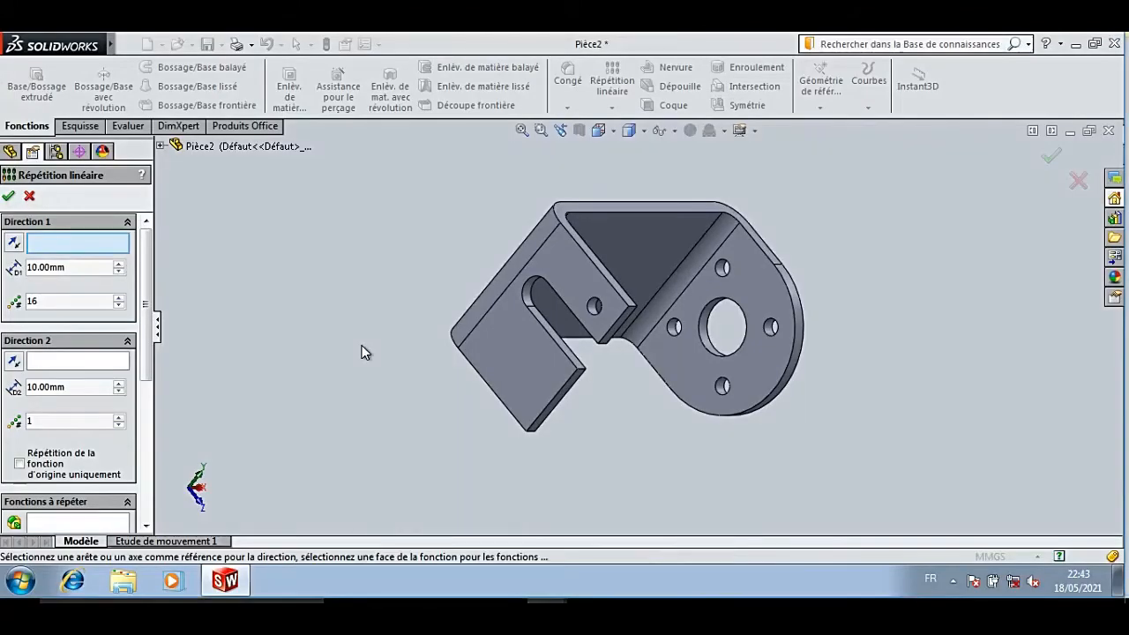
pyautogui.click(87, 525)
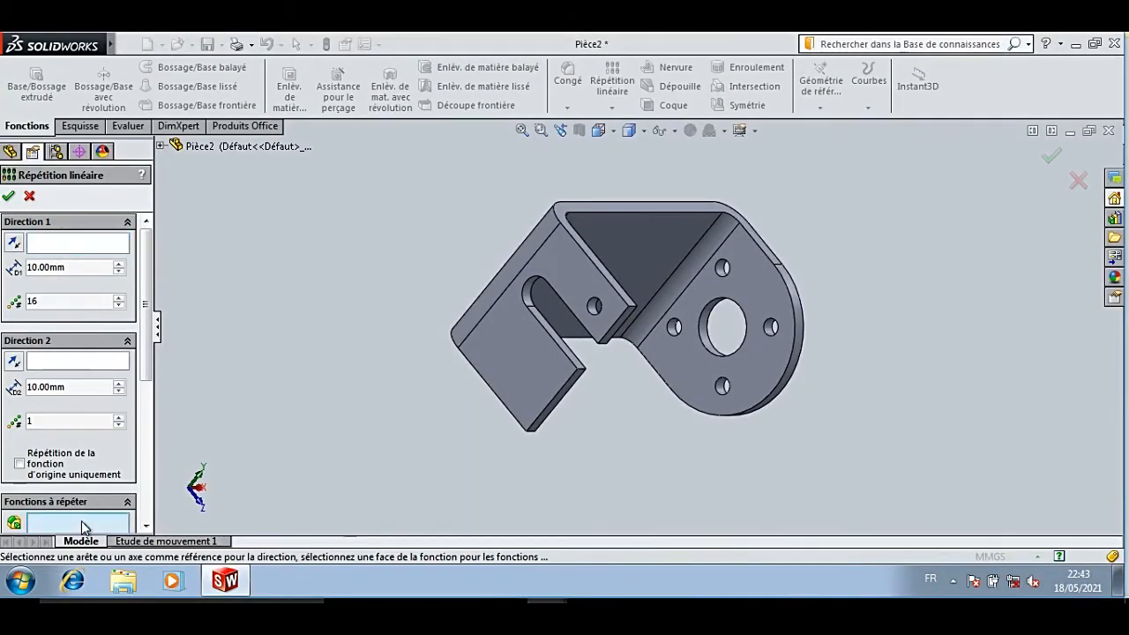
pyautogui.click(592, 309)
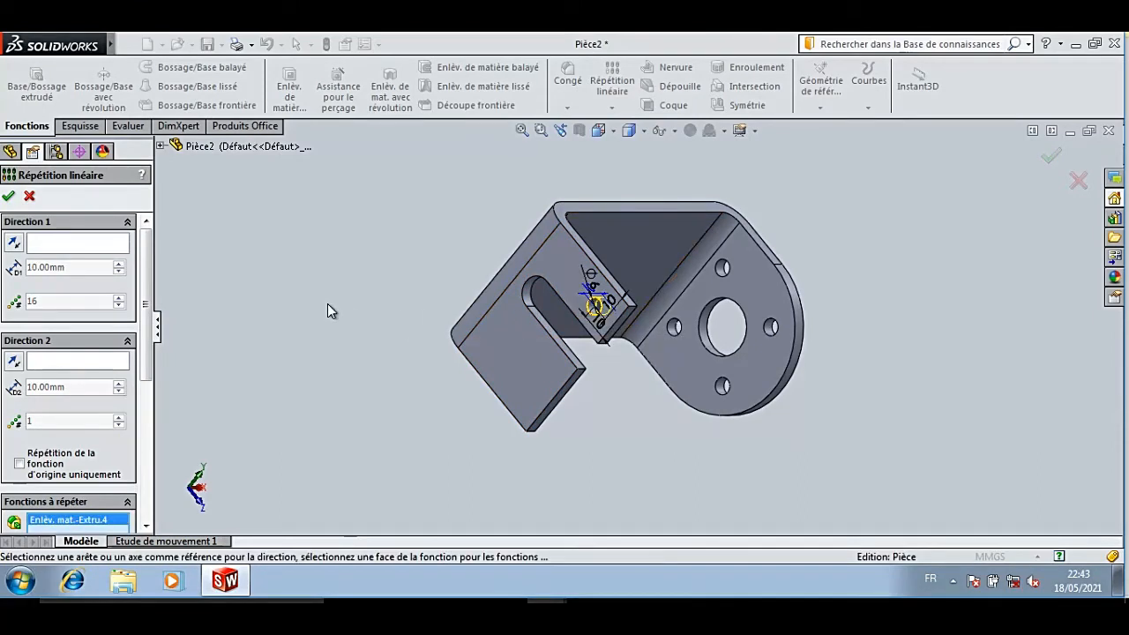
# Set pattern direction 1 along the flange's upper edge and direction 2 along its free edge, with 2 occurrences each.
pyautogui.click(66, 244)
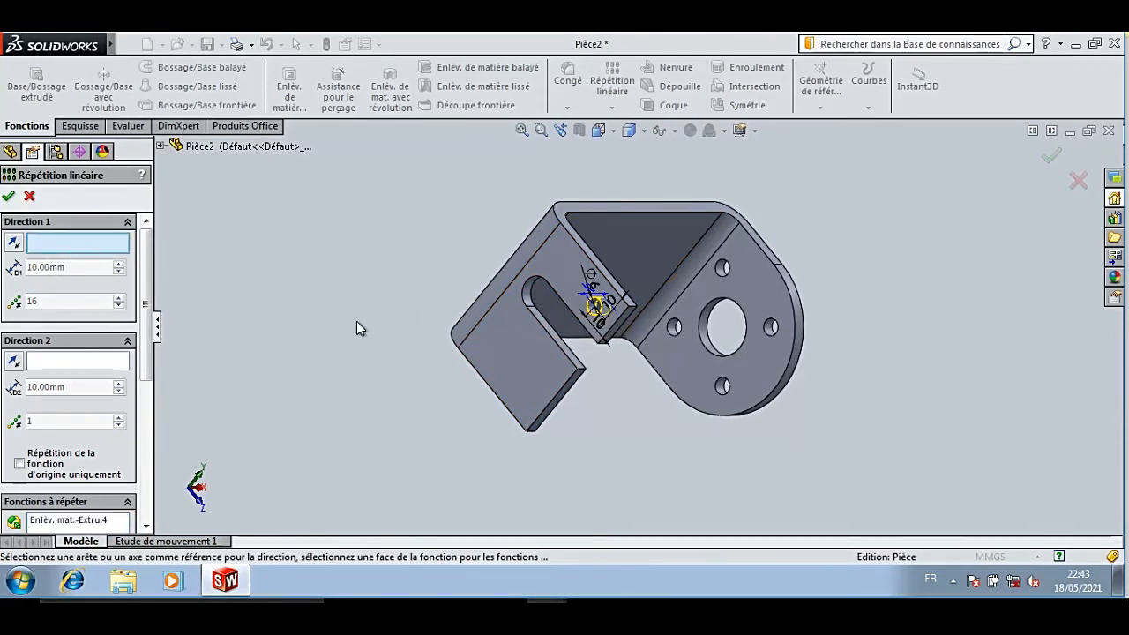
pyautogui.click(611, 289)
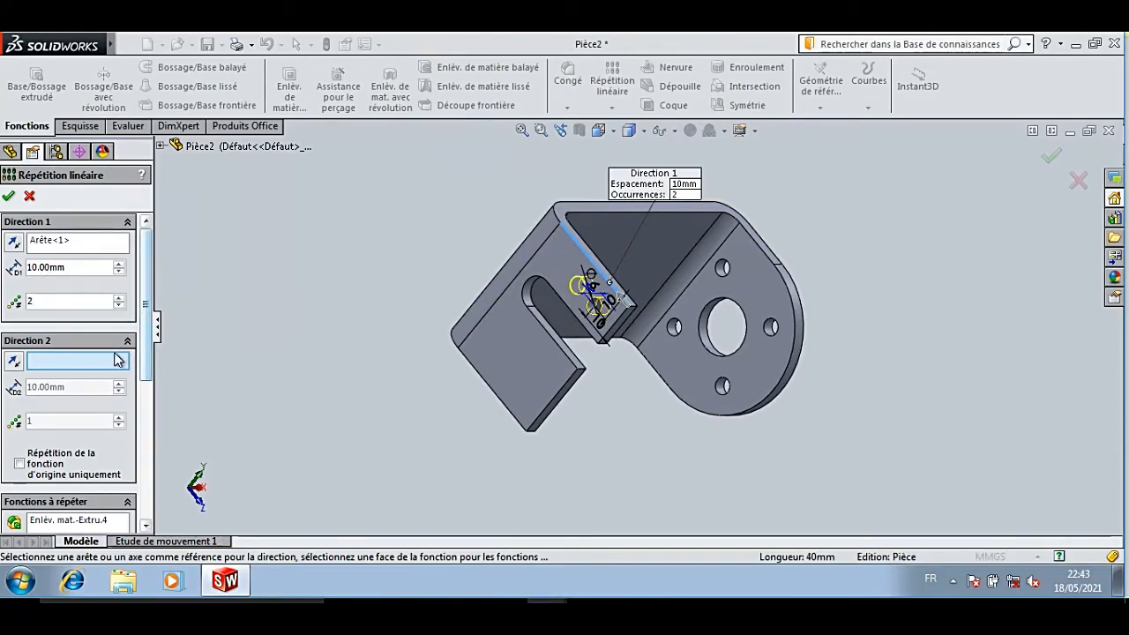
pyautogui.click(605, 339)
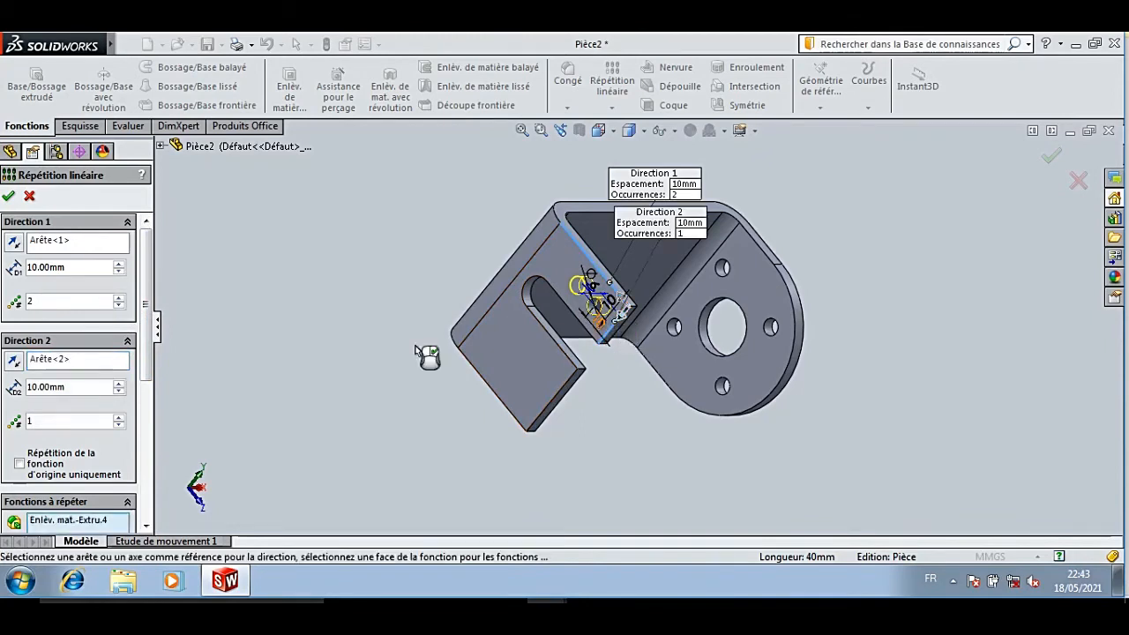
pyautogui.click(119, 416)
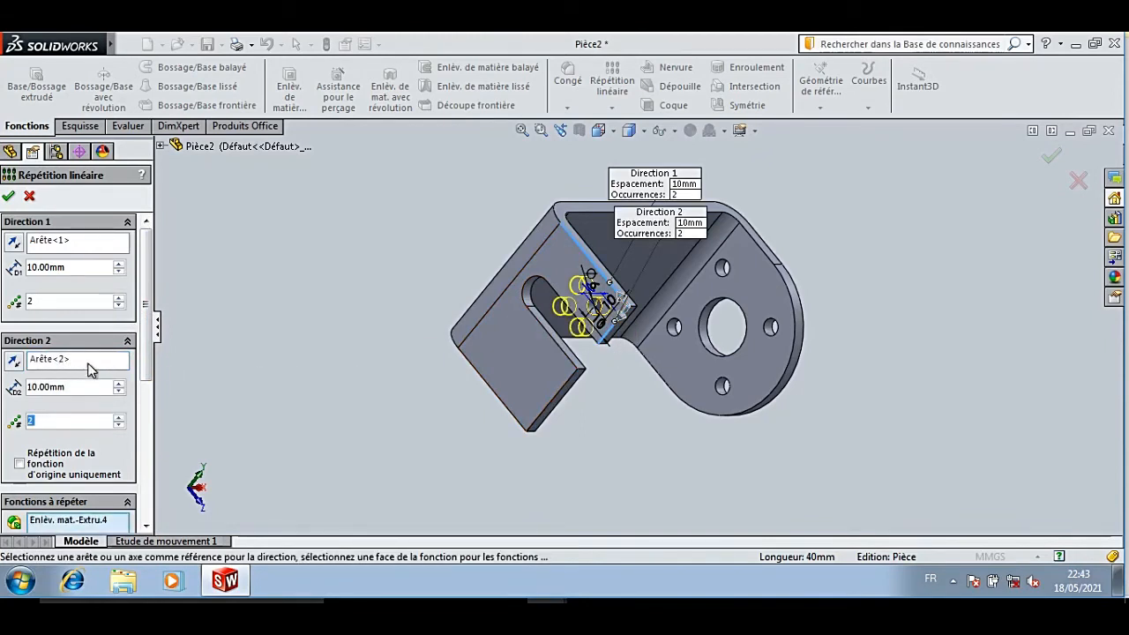
# Set the pattern spacing to 40 mm in direction 2 and 20 mm in direction 1, and create the hole pattern.
pyautogui.click(118, 384)
pyautogui.click(119, 386)
pyautogui.click(119, 385)
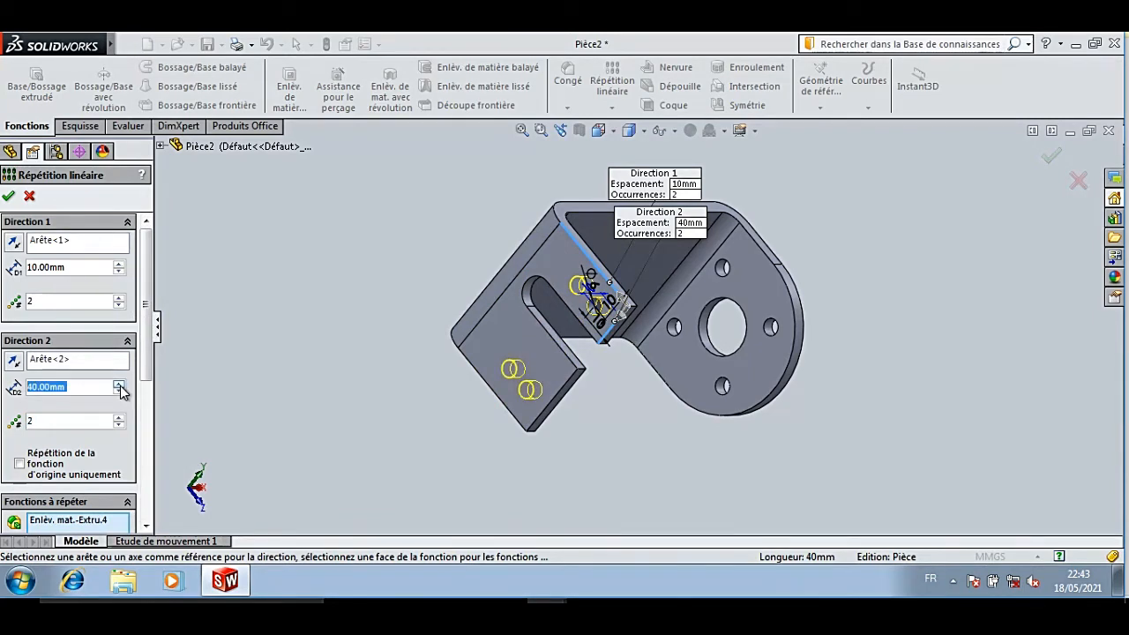
pyautogui.click(119, 264)
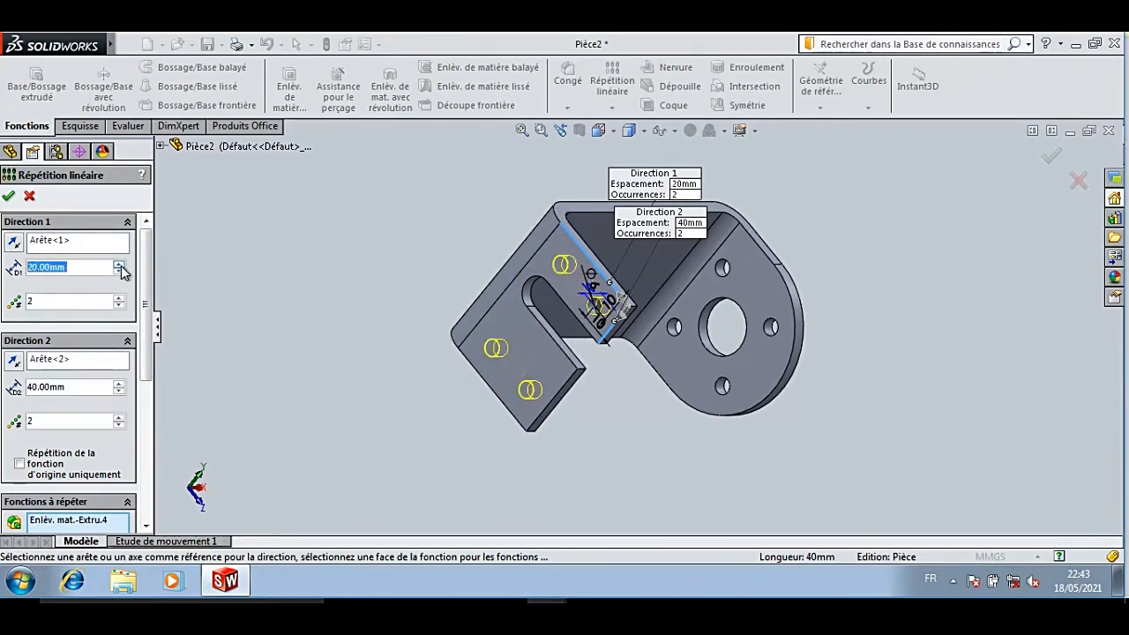
pyautogui.click(9, 196)
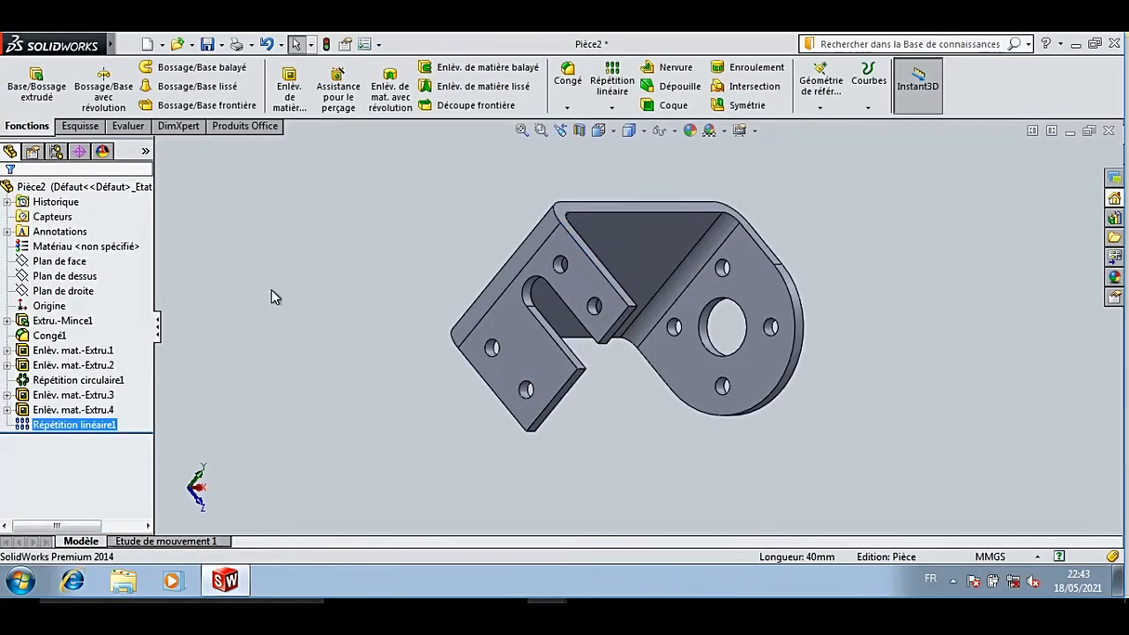
pyautogui.hotkey('ctrl', '7')
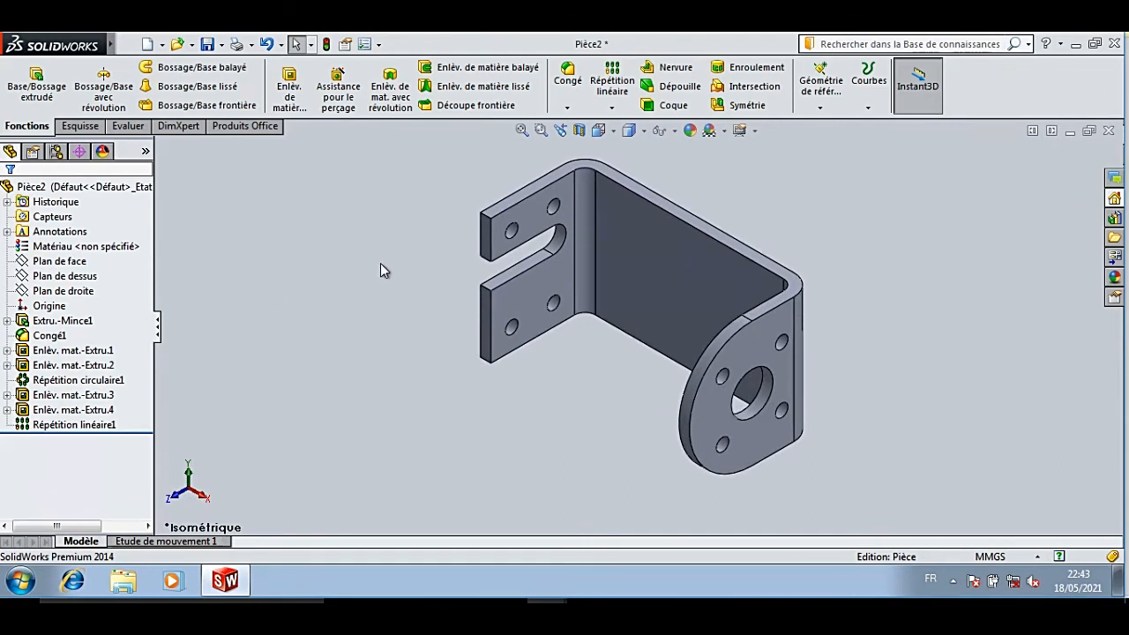
# Chamfer the flange's corner edge just below the slot opening at 5 mm and 45 degrees.
pyautogui.click(567, 108)
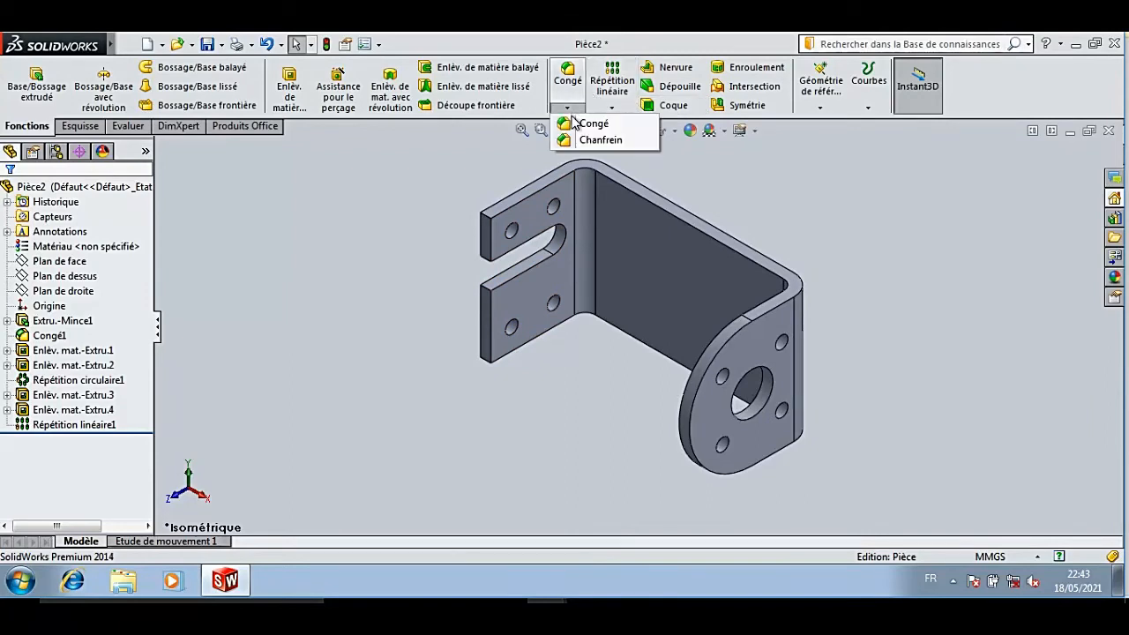
pyautogui.click(575, 141)
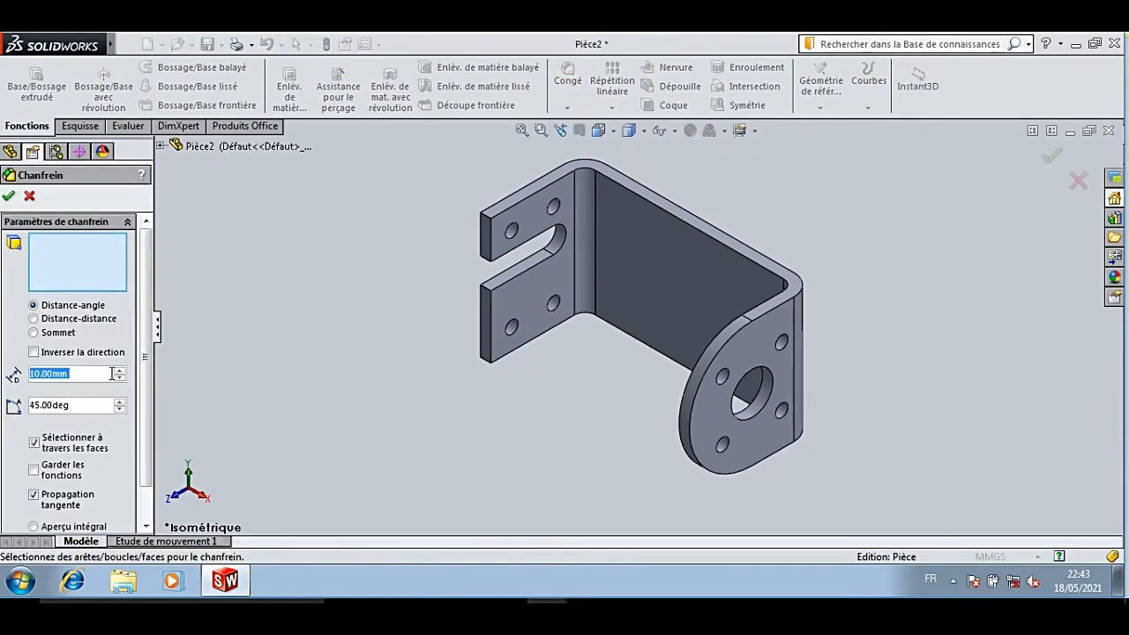
pyautogui.write('5')
pyautogui.click(70, 388)
pyautogui.click(489, 291)
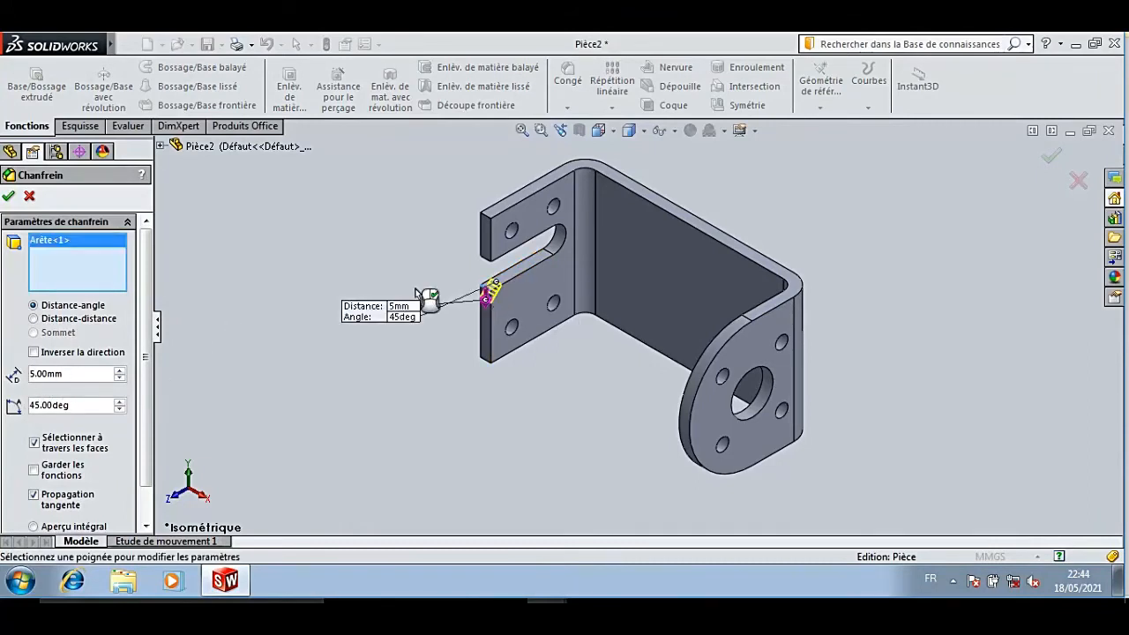
pyautogui.click(9, 196)
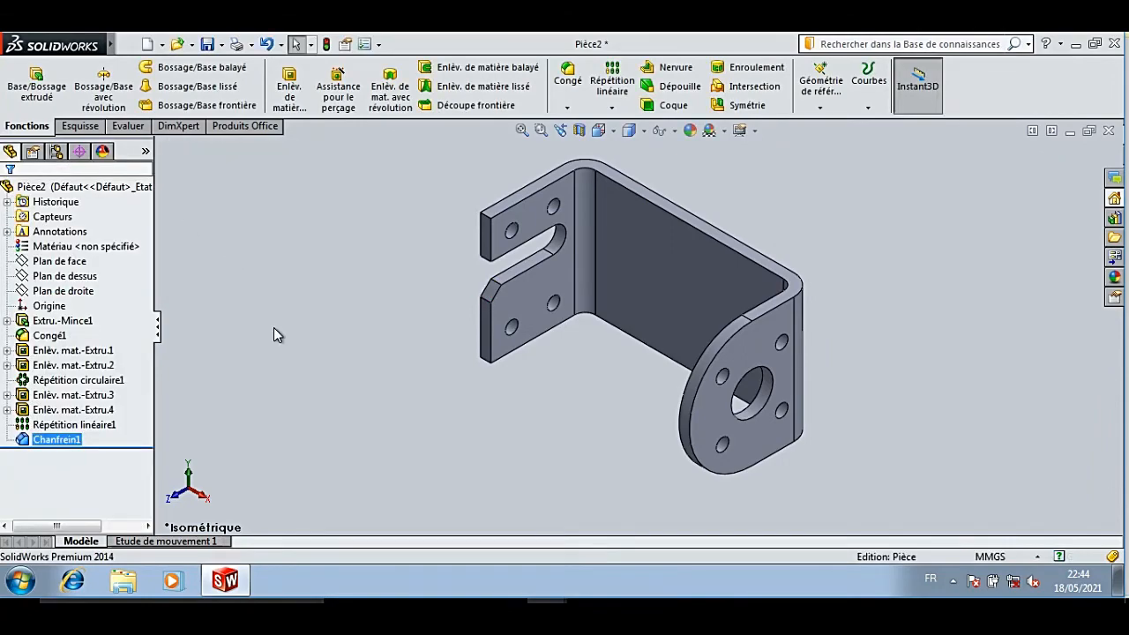